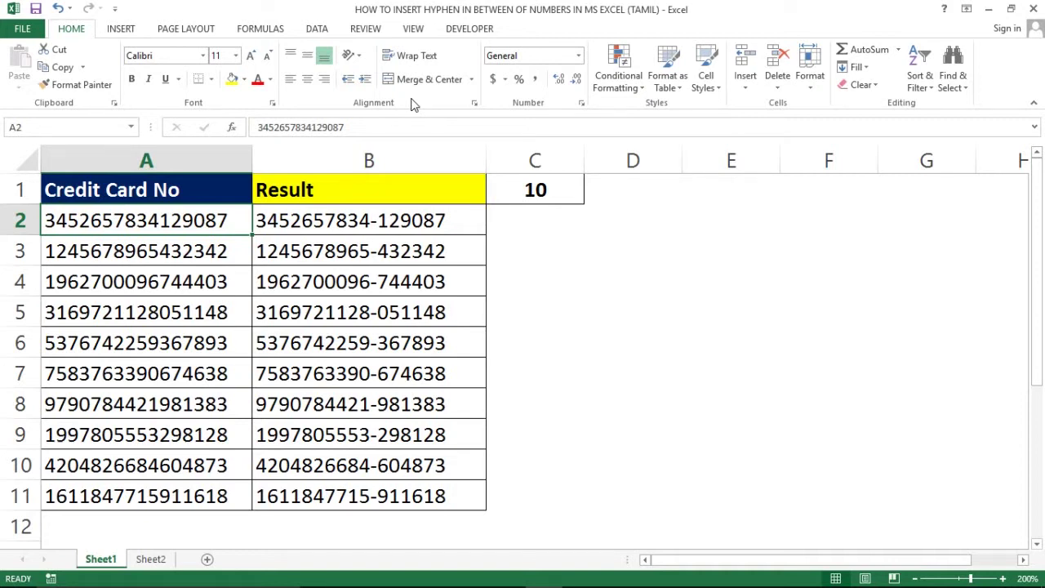
# Inspect the Result formulas in B2:B11 and the original card numbers in column A.
pyautogui.click(367, 195)
pyautogui.click(349, 218)
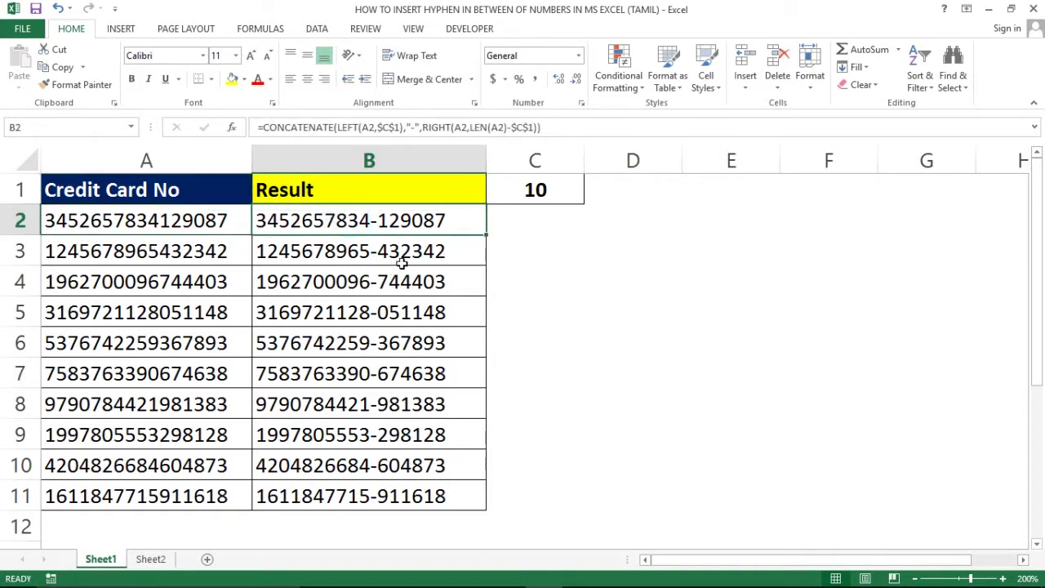
pyautogui.click(373, 256)
pyautogui.click(398, 312)
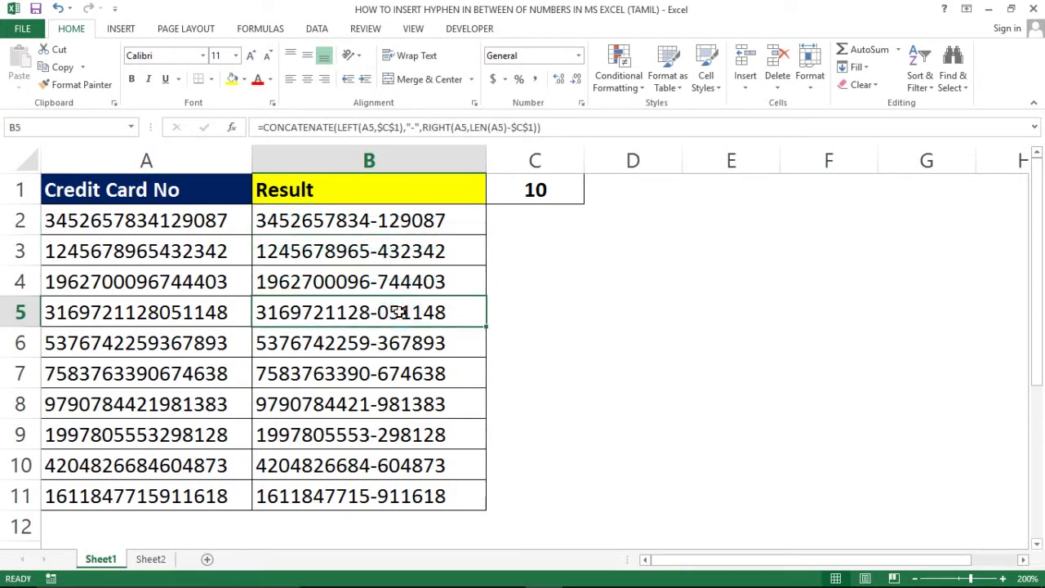
pyautogui.click(362, 222)
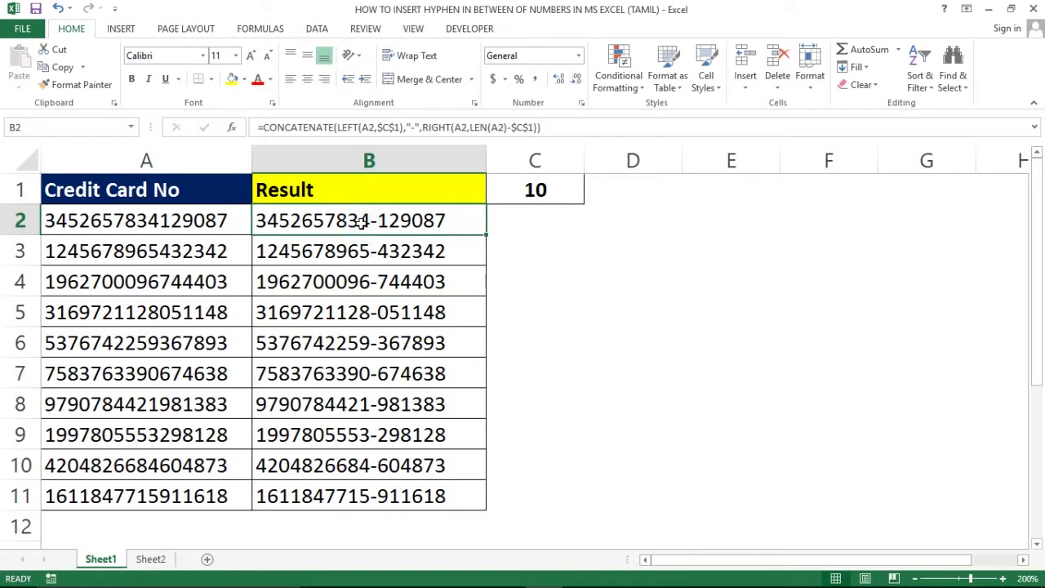
pyautogui.click(334, 243)
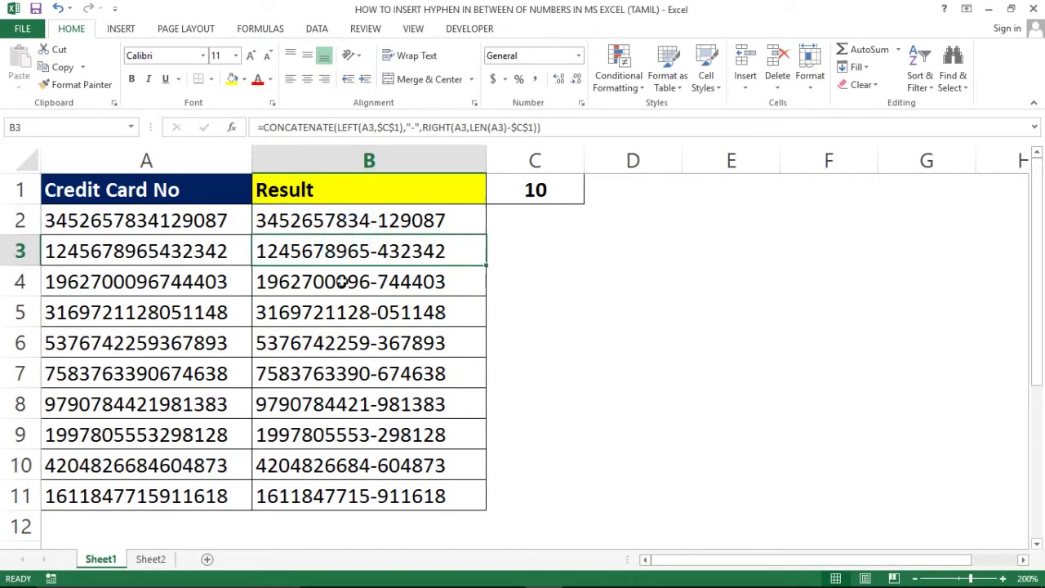
pyautogui.click(150, 213)
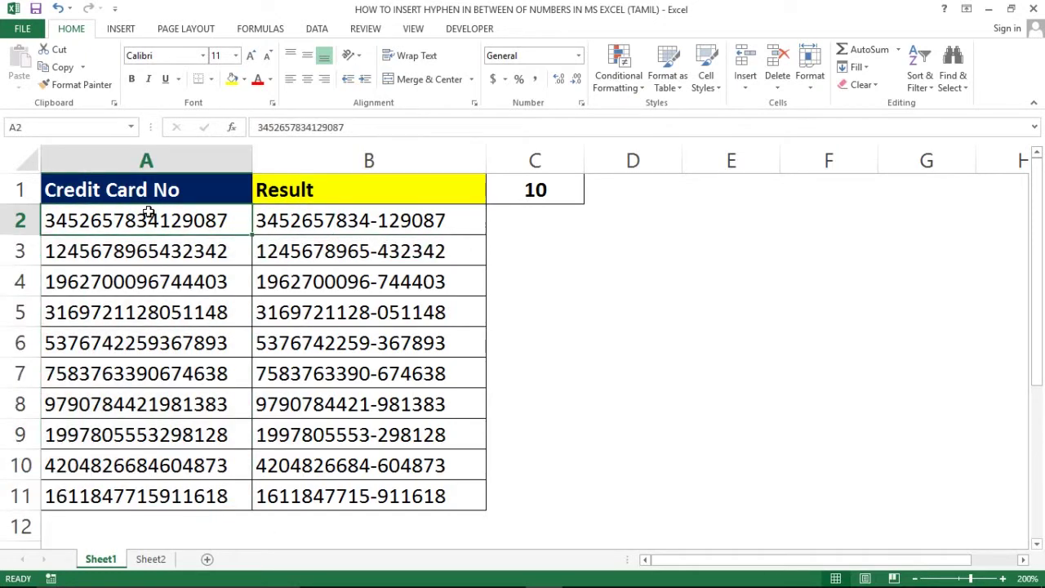
pyautogui.hotkey('ctrl', 'shift', 'Down')
pyautogui.press('Right')
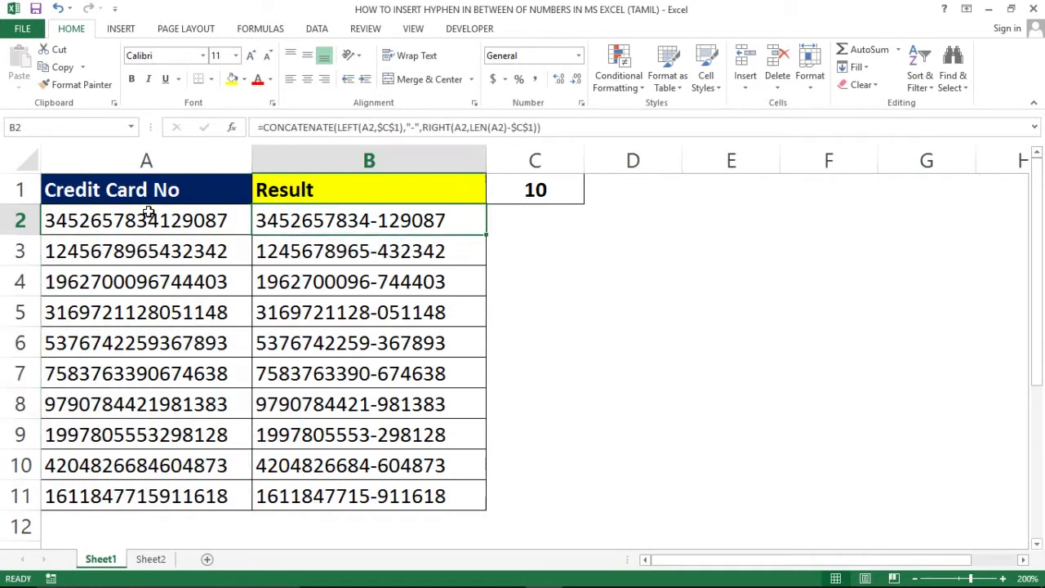
pyautogui.hotkey('ctrl', 'shift', 'Down')
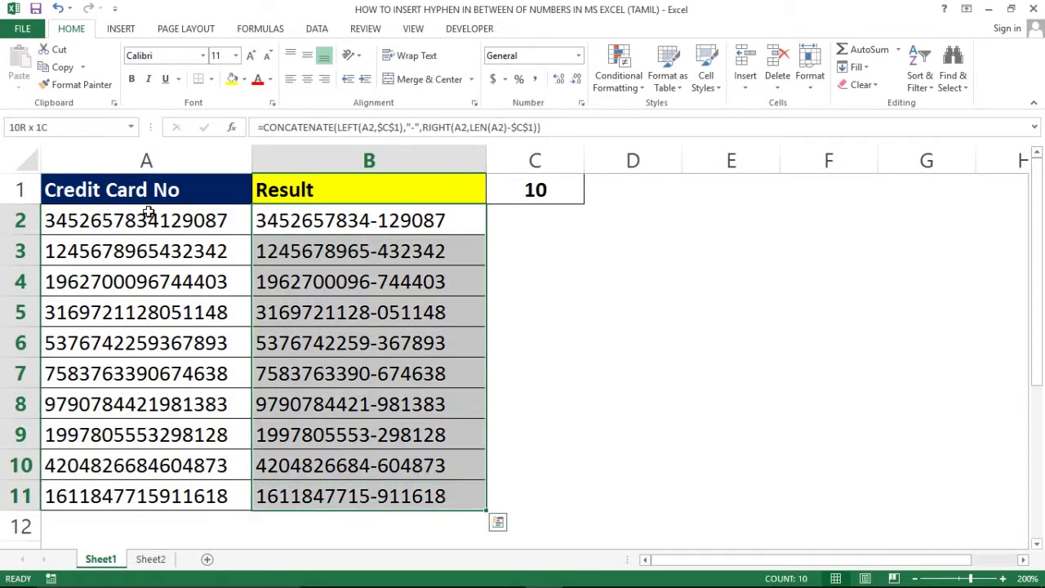
pyautogui.click(289, 249)
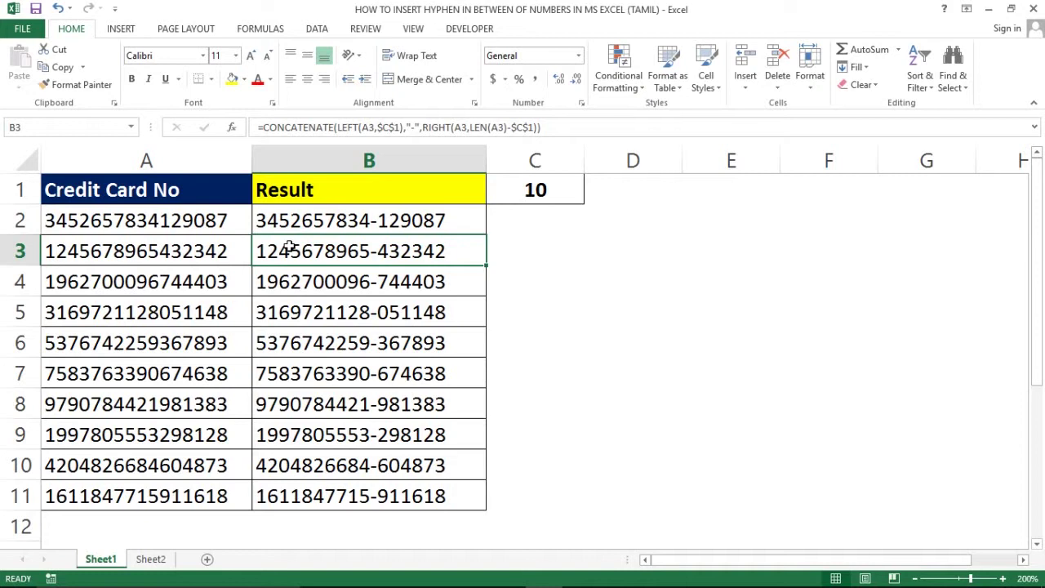
pyautogui.click(345, 221)
# Change the split position in C1 to 5.
pyautogui.click(541, 210)
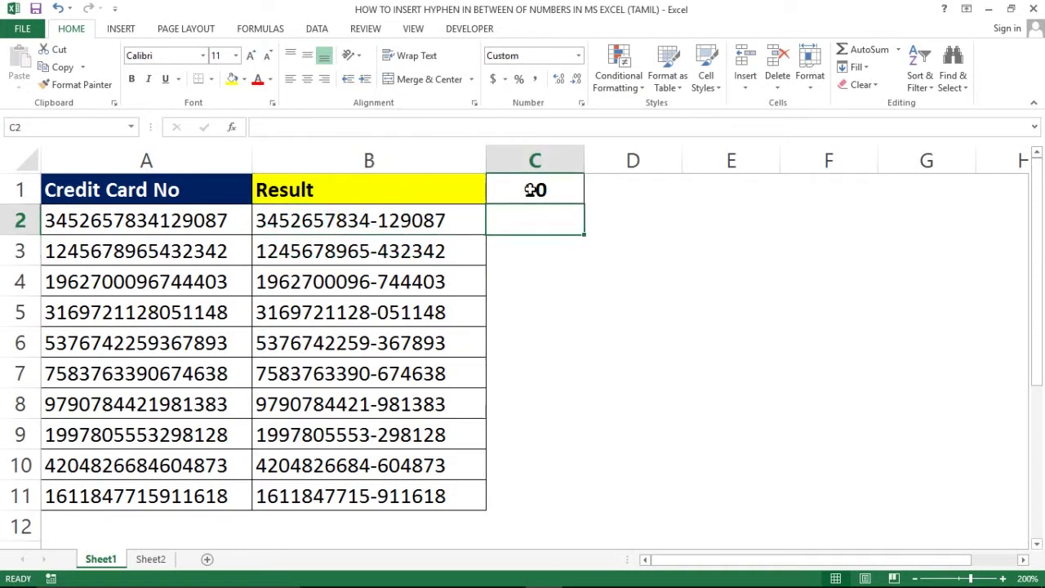
pyautogui.click(531, 189)
pyautogui.write('5')
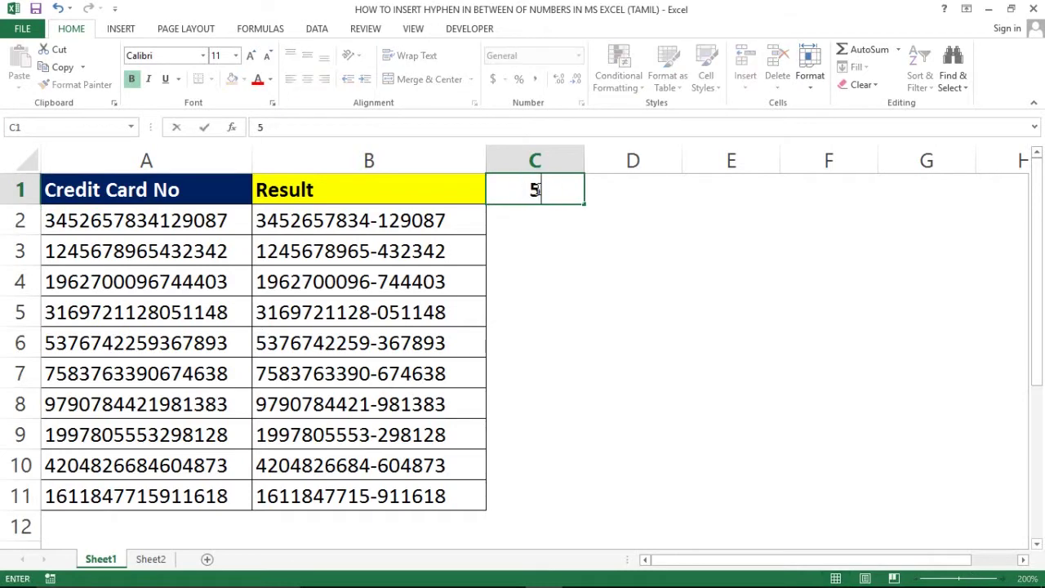
pyautogui.press('Return')
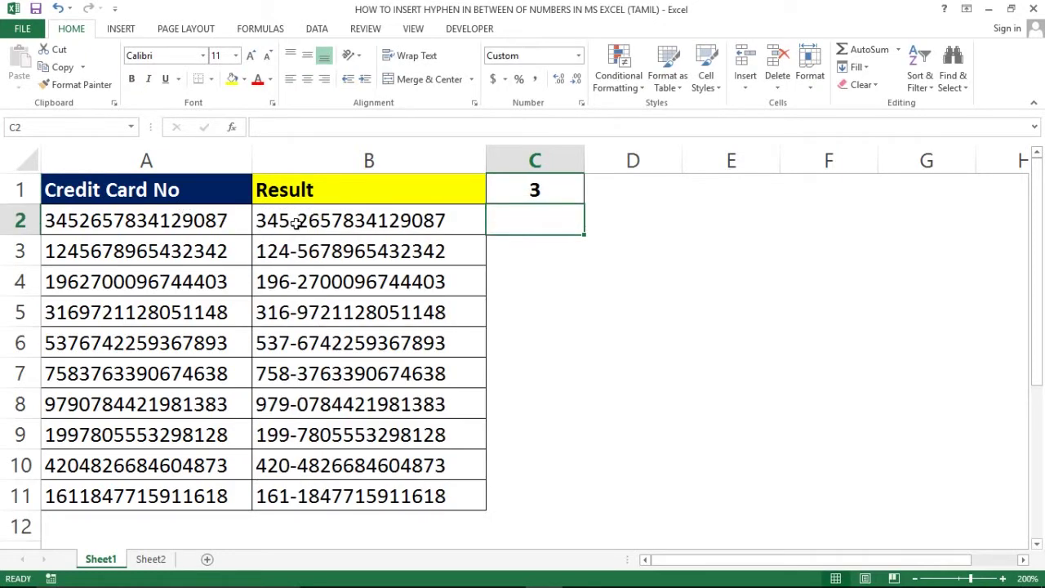
# Check the rows 5–7 results, then set the split position in C1 to 12.
pyautogui.moveTo(345, 387)
pyautogui.mouseDown()
pyautogui.moveTo(407, 324)
pyautogui.moveTo(376, 315)
pyautogui.mouseUp()
pyautogui.click(374, 313)
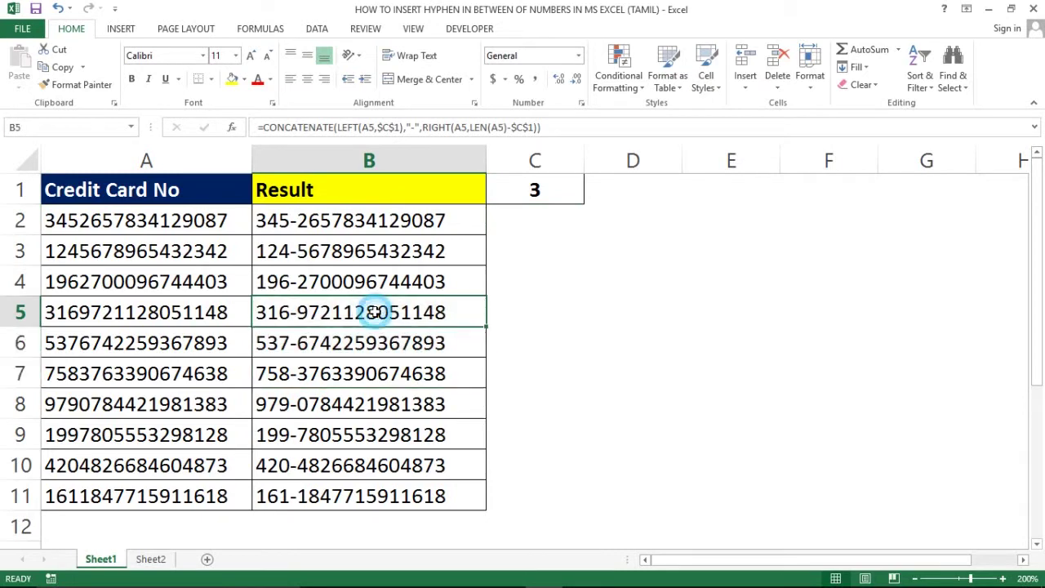
pyautogui.click(551, 190)
pyautogui.write('12')
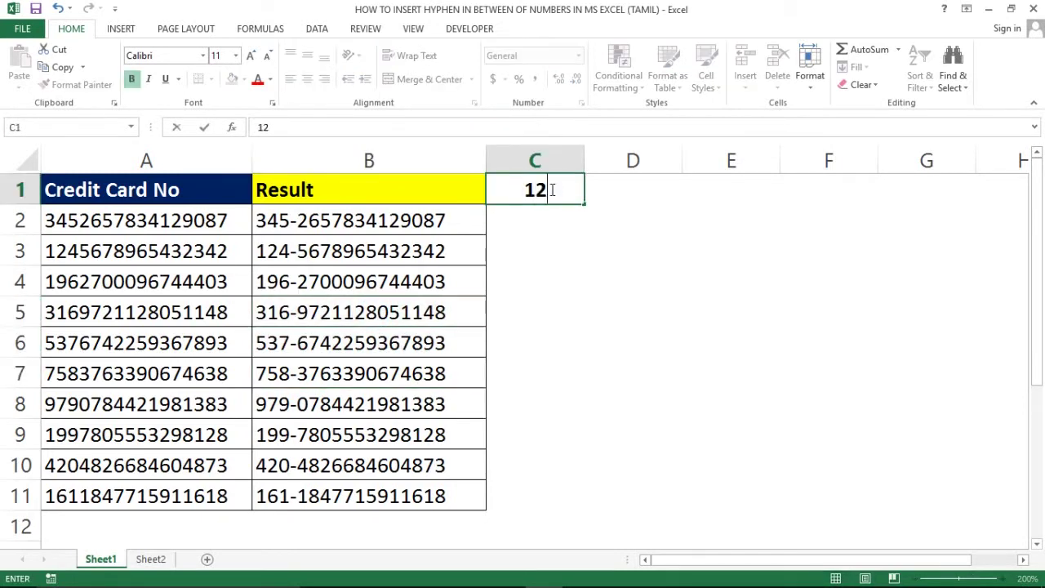
pyautogui.press('Return')
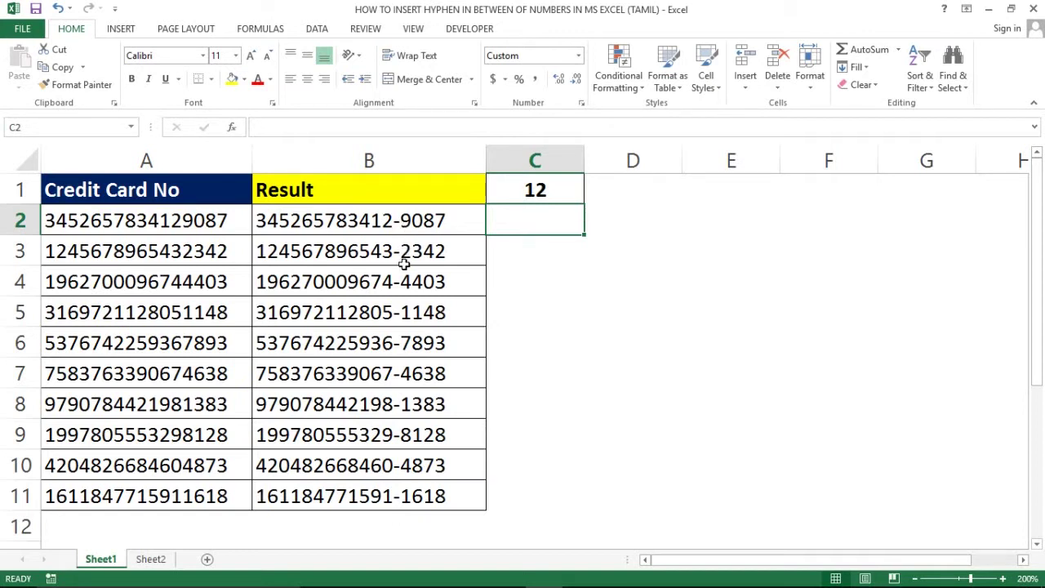
# Review the recalculated results in B2:B11 against the card numbers and C1.
pyautogui.press('Left')
pyautogui.press('Left')
pyautogui.press('Right')
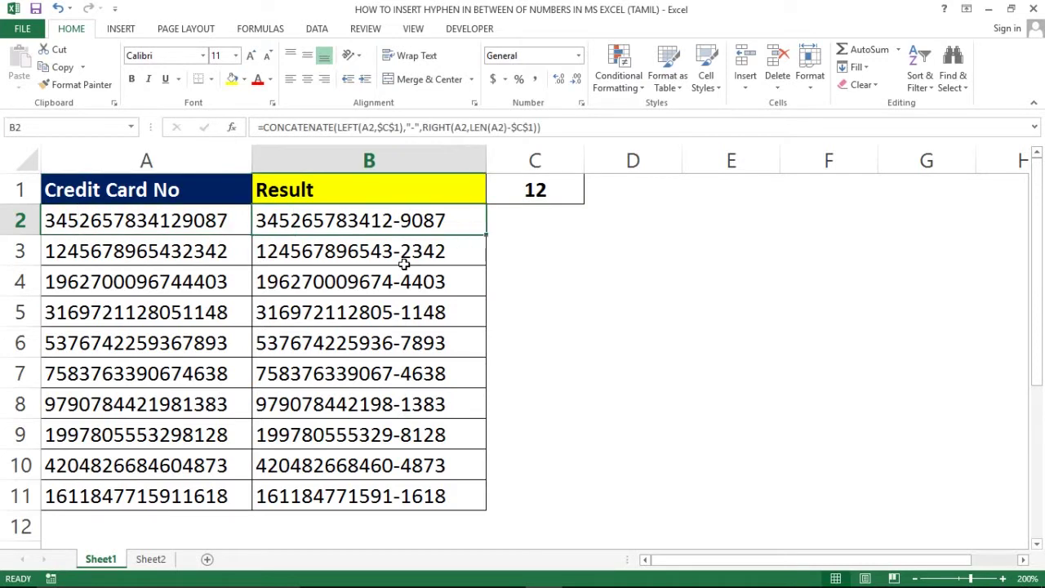
pyautogui.hotkey('ctrl', 'shift', 'Down')
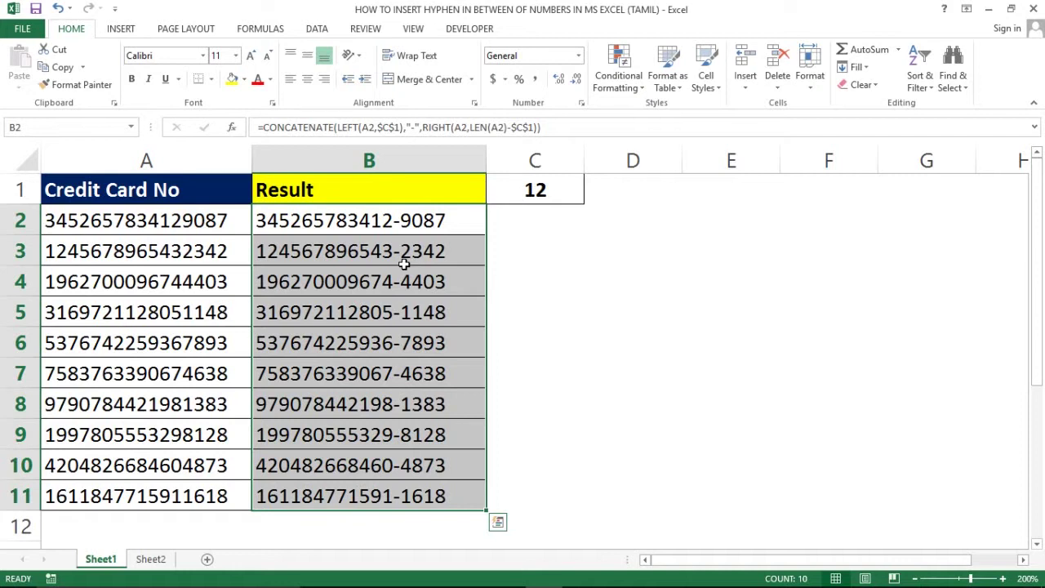
pyautogui.click(458, 259)
pyautogui.click(514, 247)
pyautogui.click(457, 252)
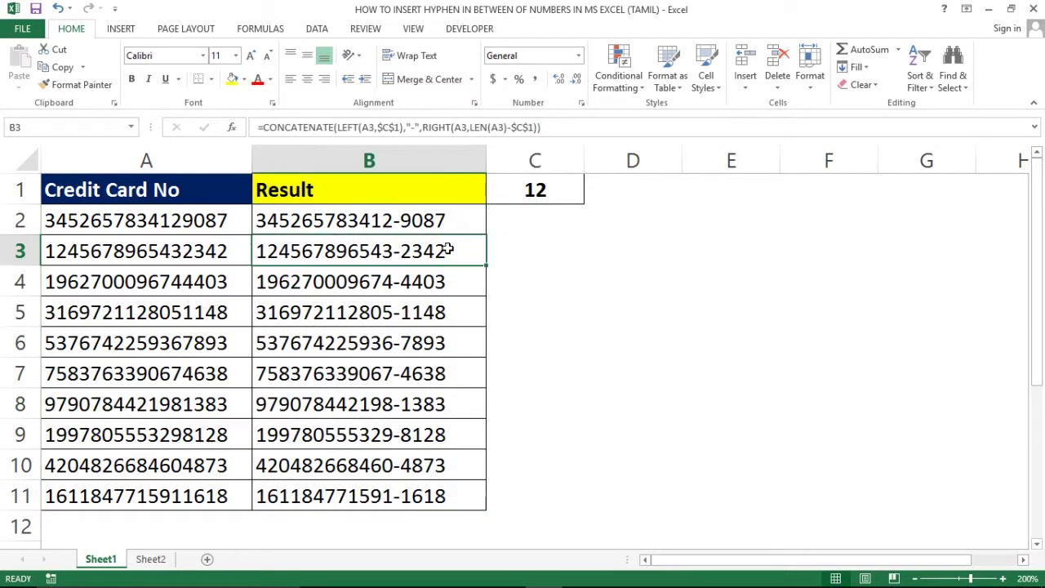
pyautogui.click(536, 188)
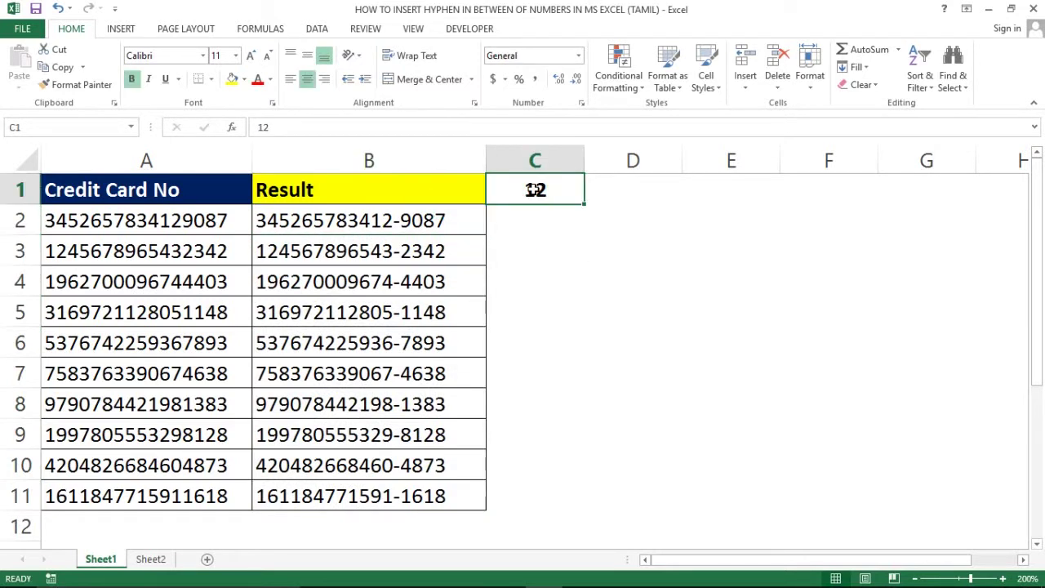
pyautogui.click(326, 256)
pyautogui.press('Up')
pyautogui.press('Up')
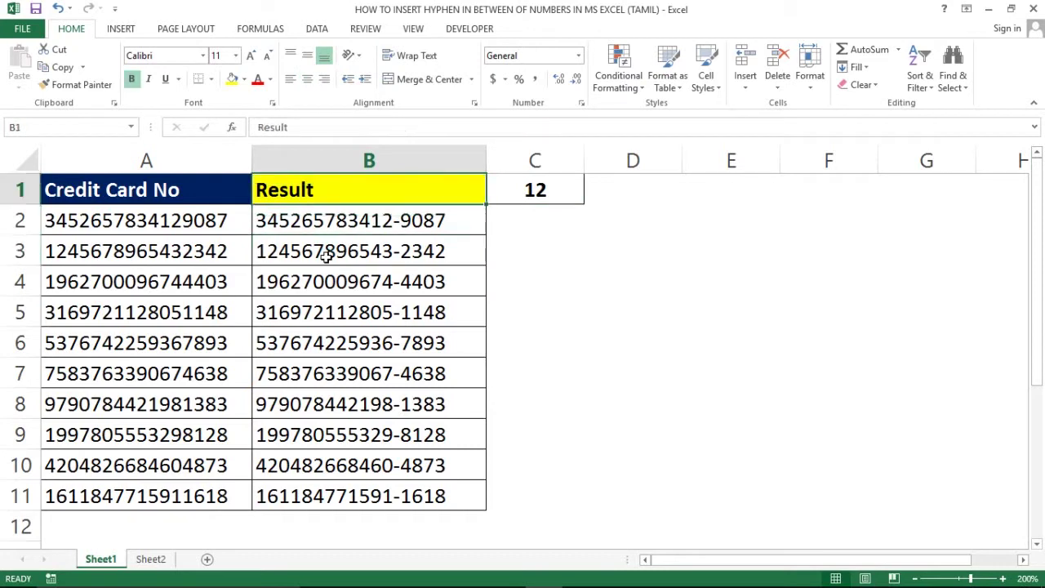
pyautogui.press('Down')
pyautogui.hotkey('ctrl', 'shift', 'Down')
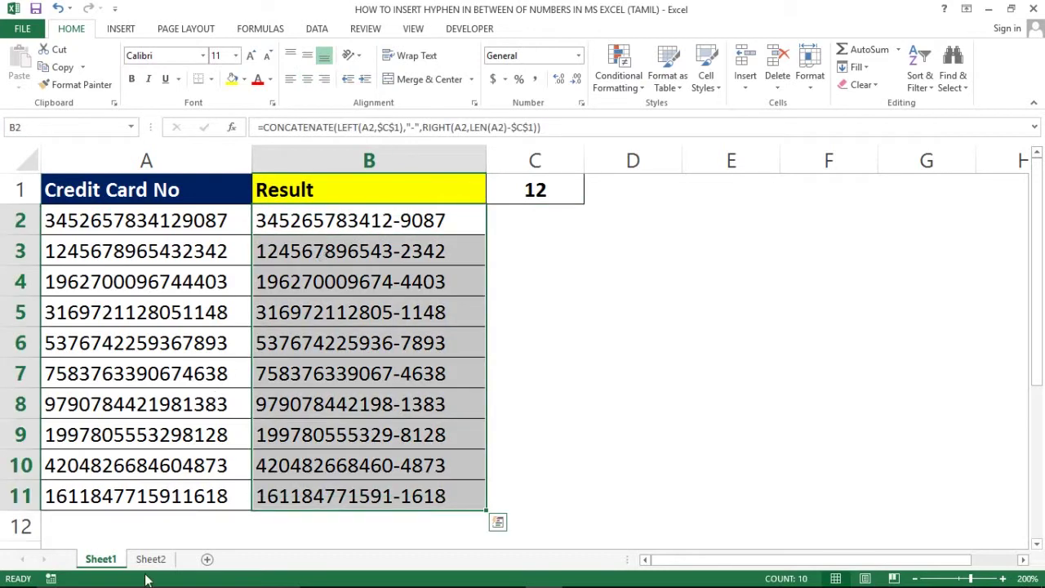
# Switch to Sheet2 and review the card numbers and B2's ampersand formula.
pyautogui.click(173, 559)
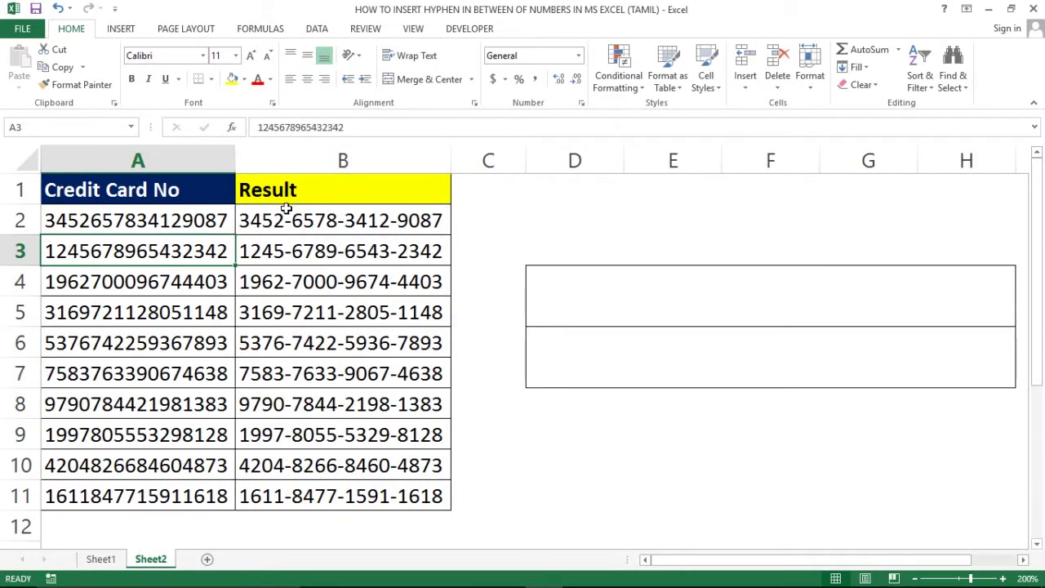
pyautogui.click(281, 221)
pyautogui.press('Left')
pyautogui.hotkey('ctrl', 'shift', 'Down')
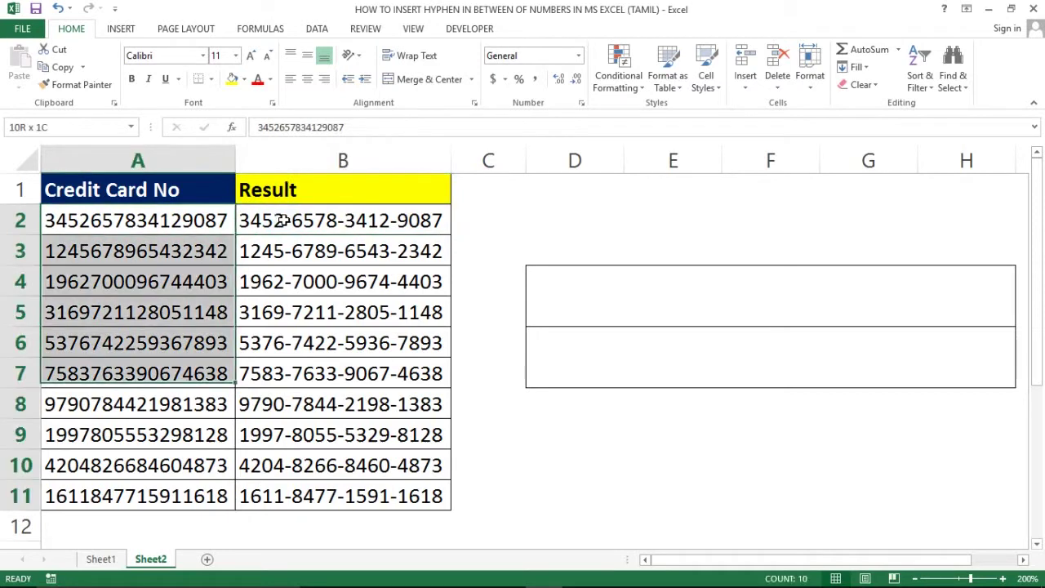
pyautogui.hotkey('ctrl', 'shift', 'Up')
pyautogui.hotkey('ctrl', 'shift', 'Down')
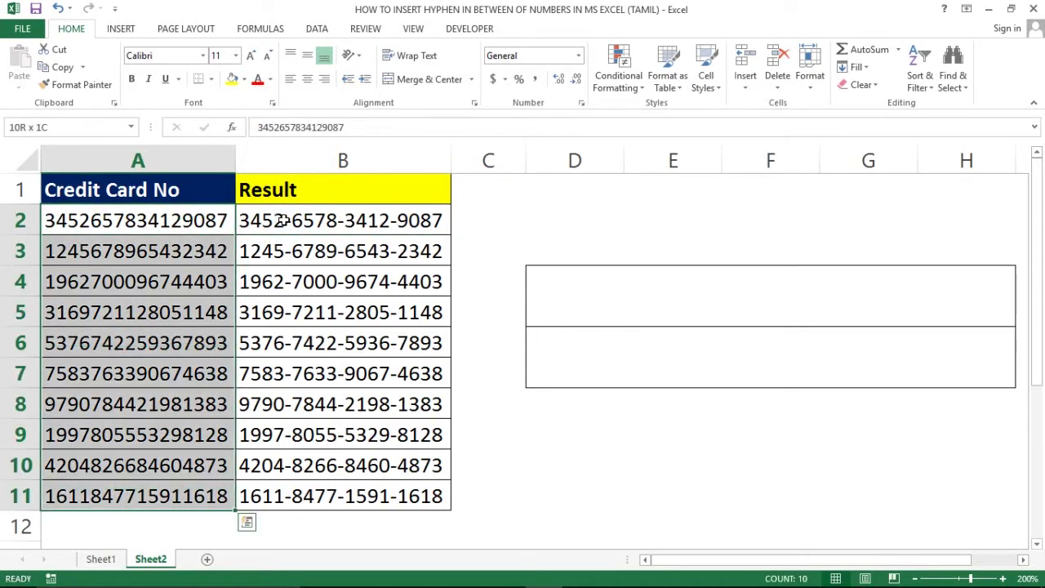
pyautogui.press('Right')
pyautogui.hotkey('ctrl', 'shift', 'Down')
pyautogui.press('Up')
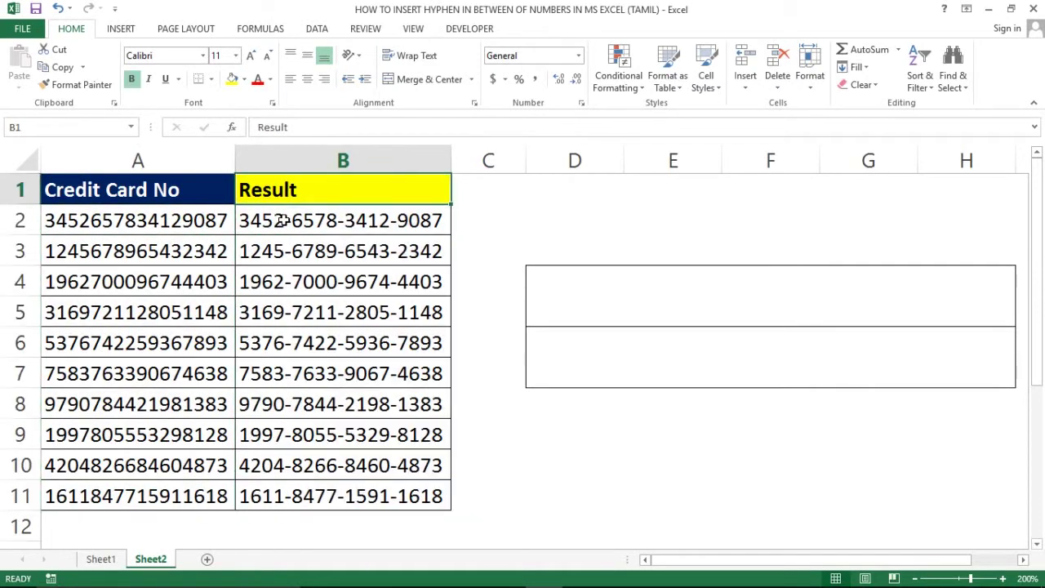
pyautogui.press('Down')
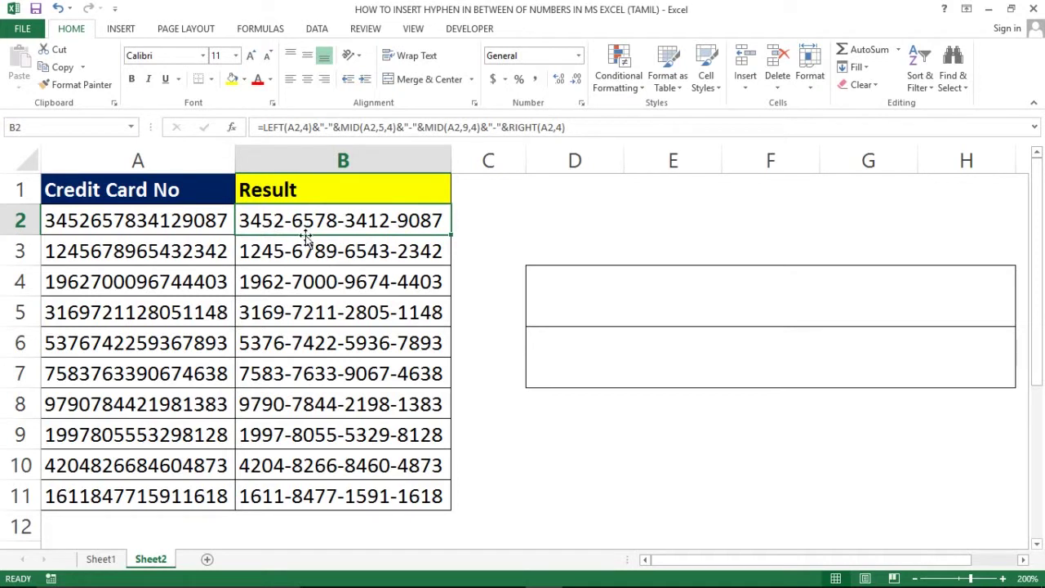
# Fill B2's LEFT/MID/RIGHT ampersand formula down to B11.
pyautogui.click(69, 225)
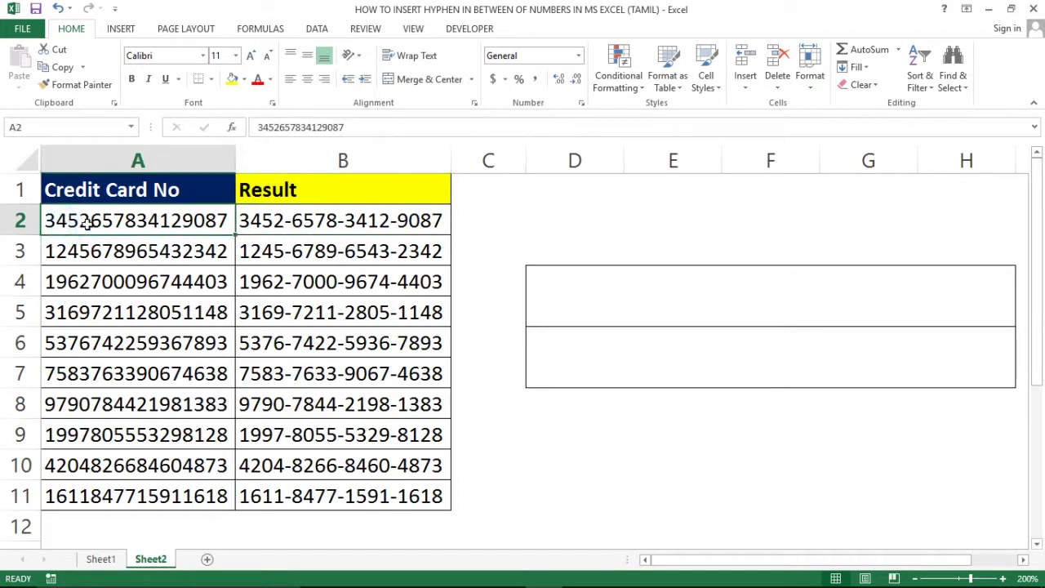
pyautogui.click(281, 224)
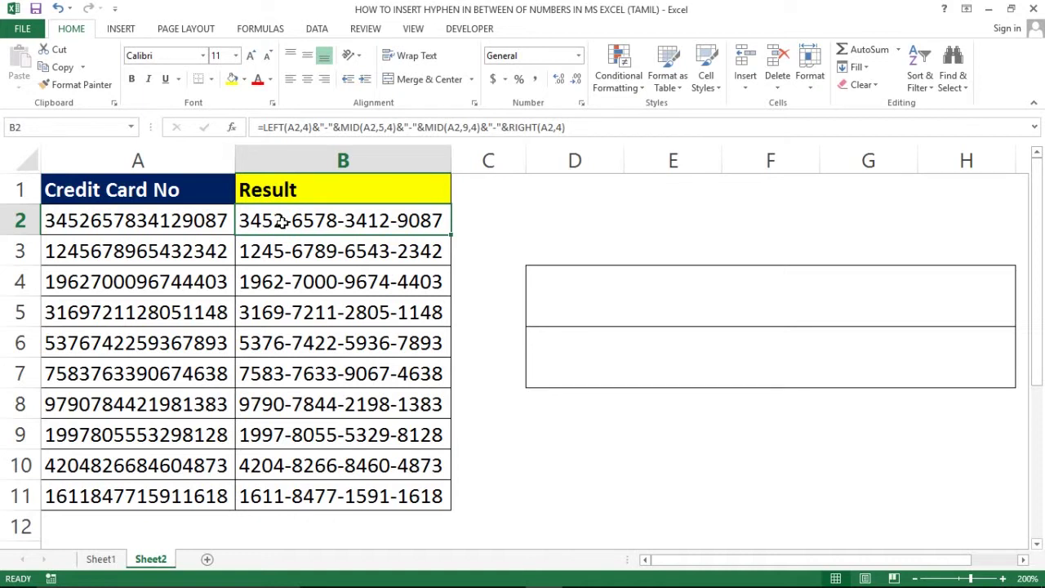
pyautogui.click(380, 241)
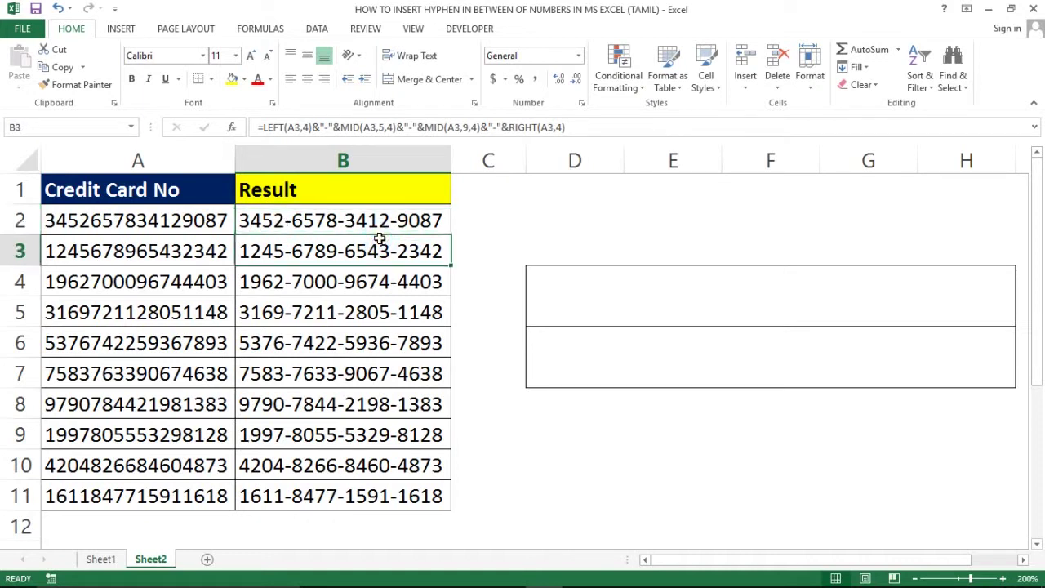
pyautogui.click(379, 232)
pyautogui.doubleClick(450, 235)
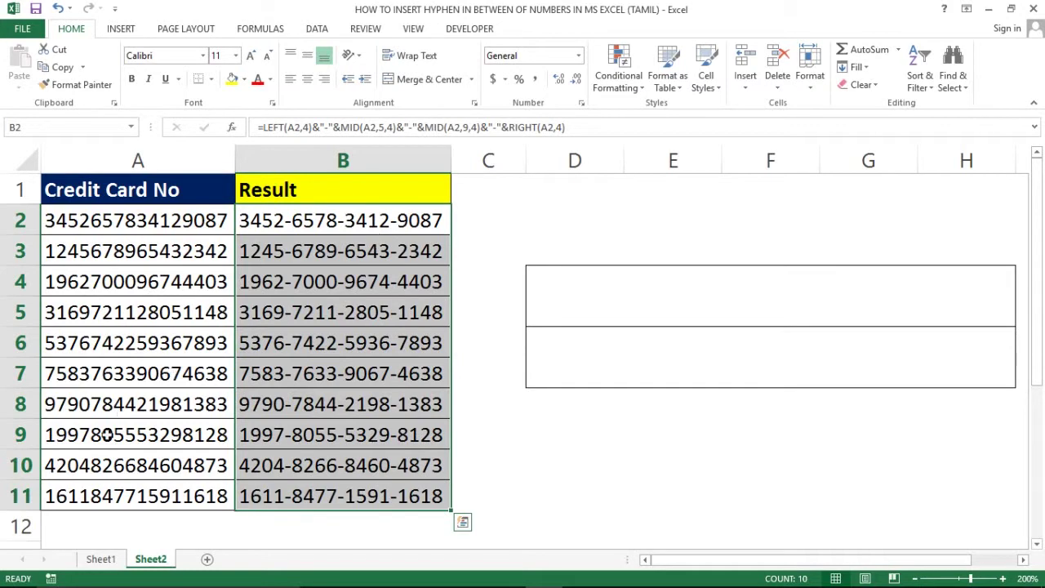
# Return to Sheet1 and clear the old CONCATENATE results from B2:B11.
pyautogui.click(101, 558)
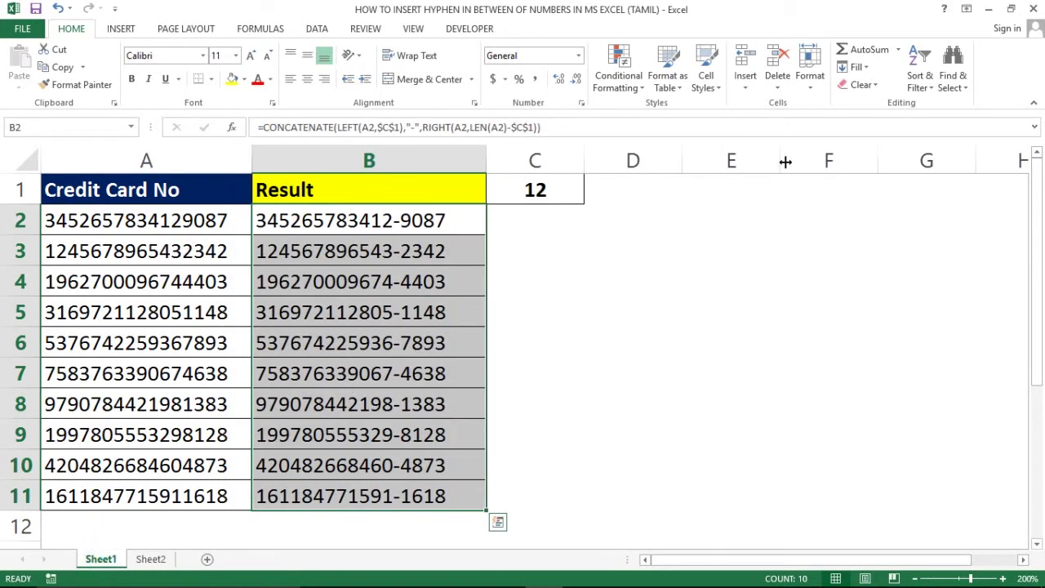
pyautogui.click(502, 226)
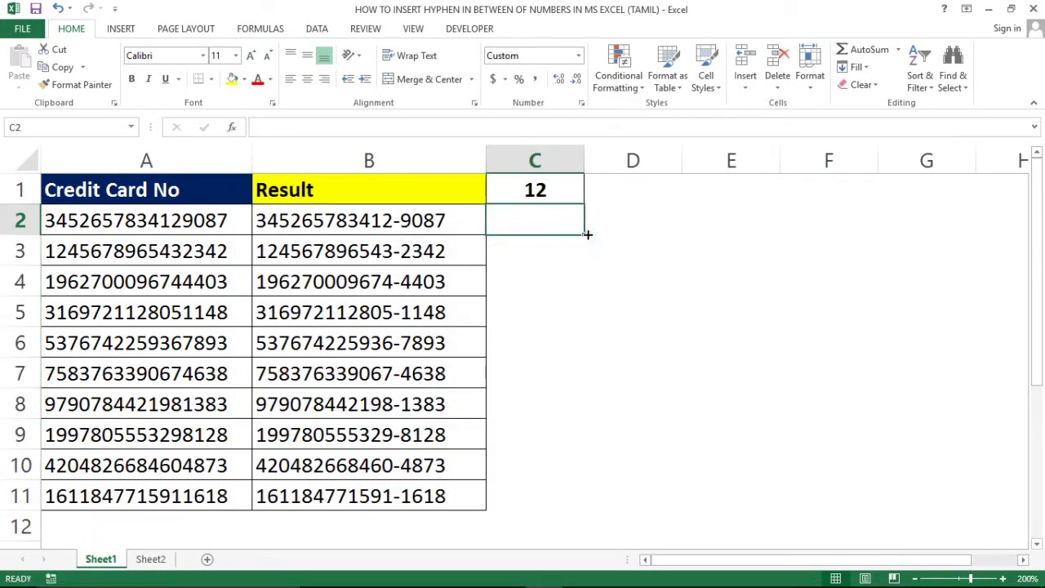
pyautogui.click(359, 219)
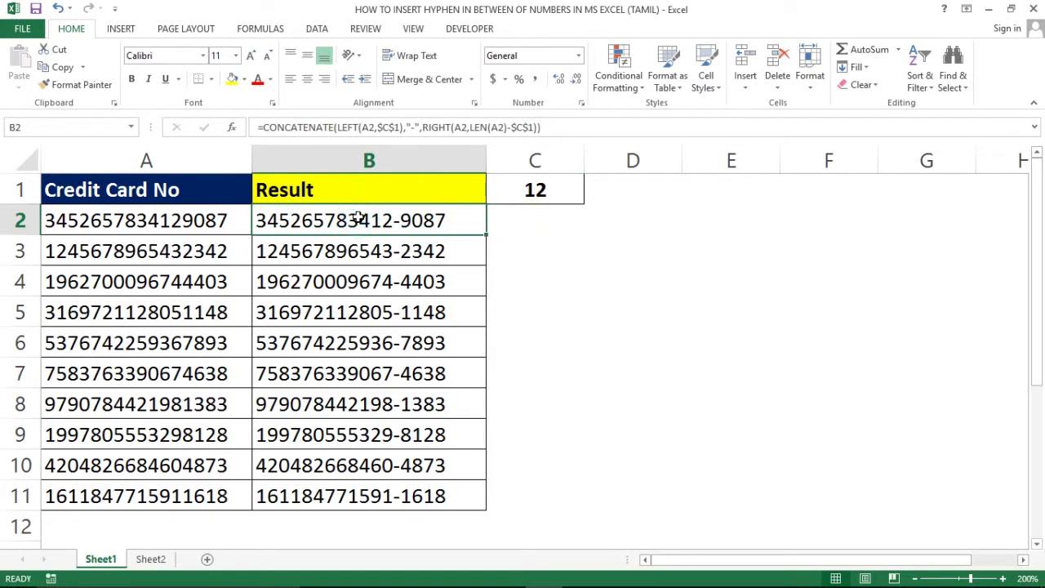
pyautogui.hotkey('ctrl', 'shift', 'Down')
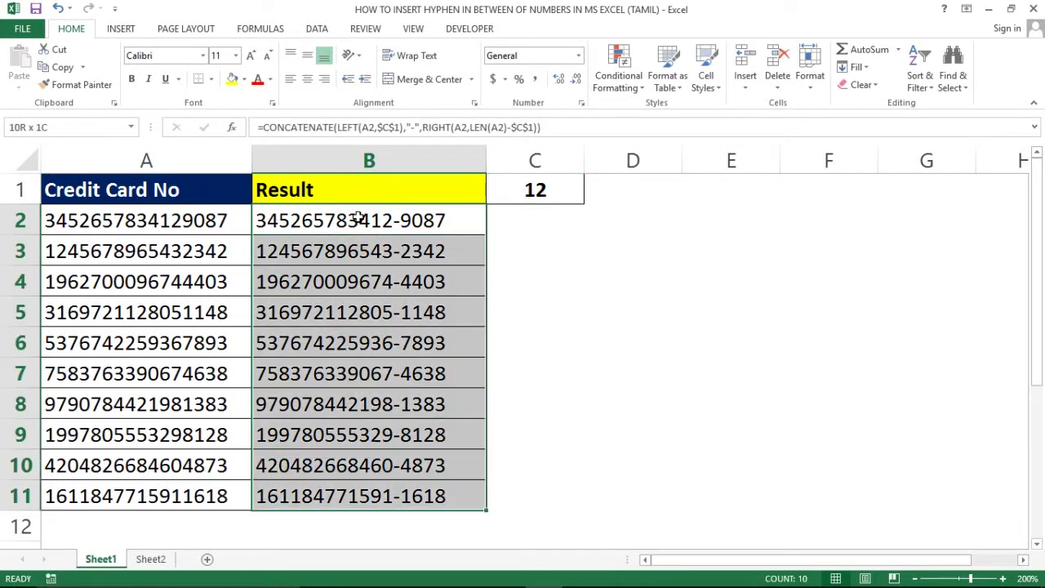
pyautogui.press('Delete')
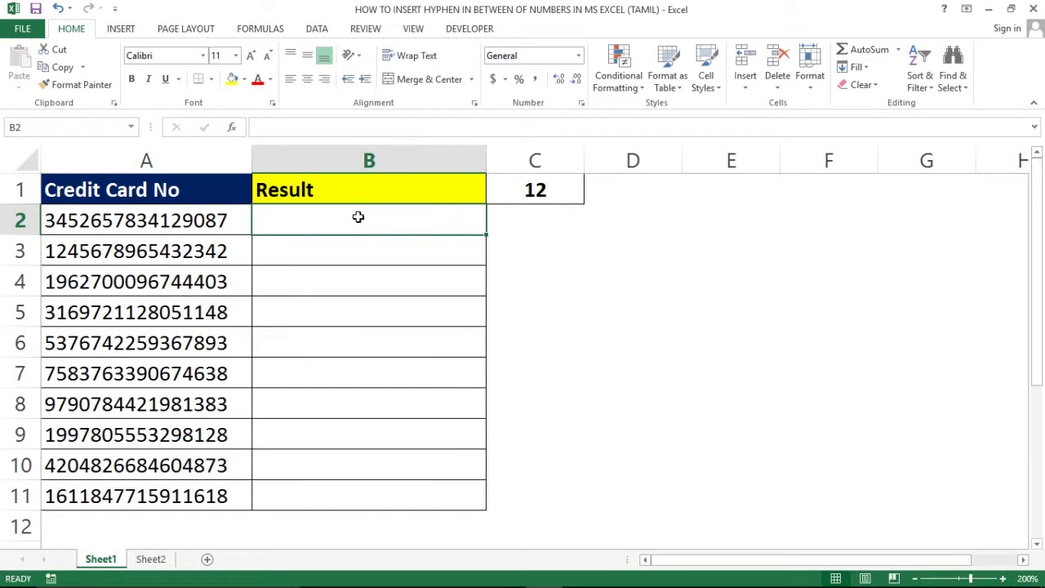
# Enter =LEFT(A2,$C$1) in B2 to return the first 12 digits.
pyautogui.write('=LE')
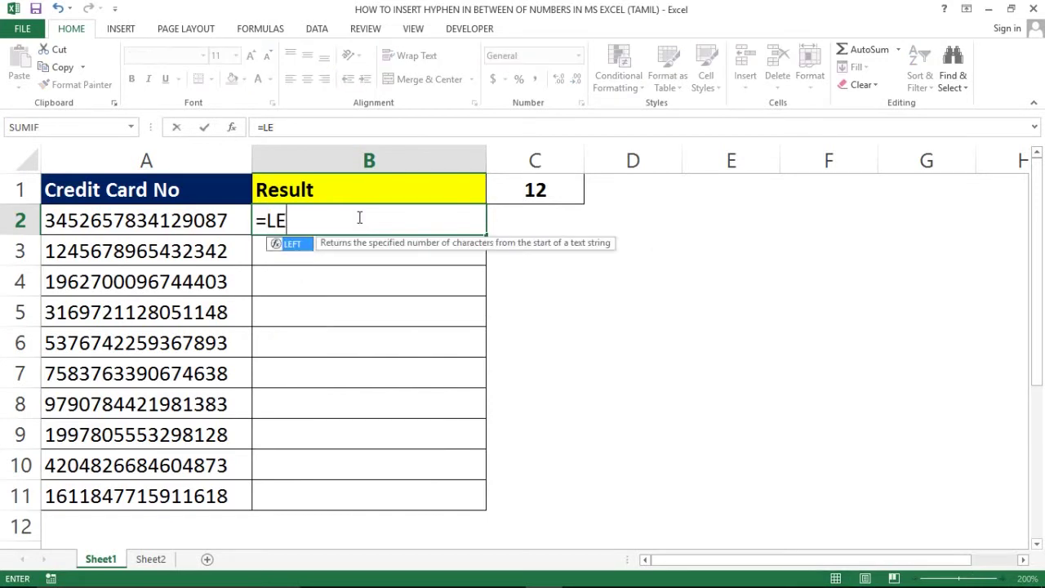
pyautogui.write('FT(')
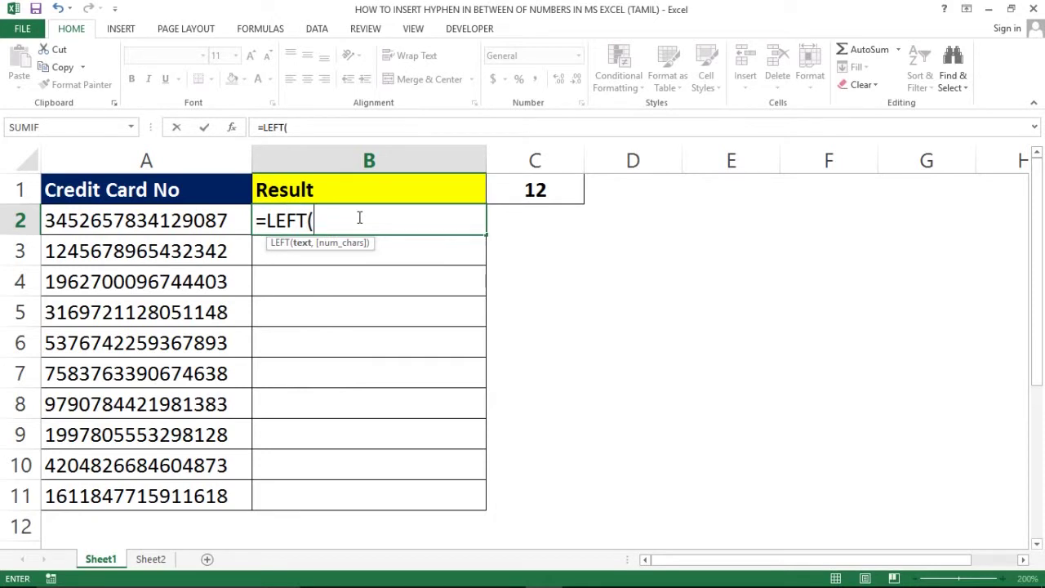
pyautogui.press('Left')
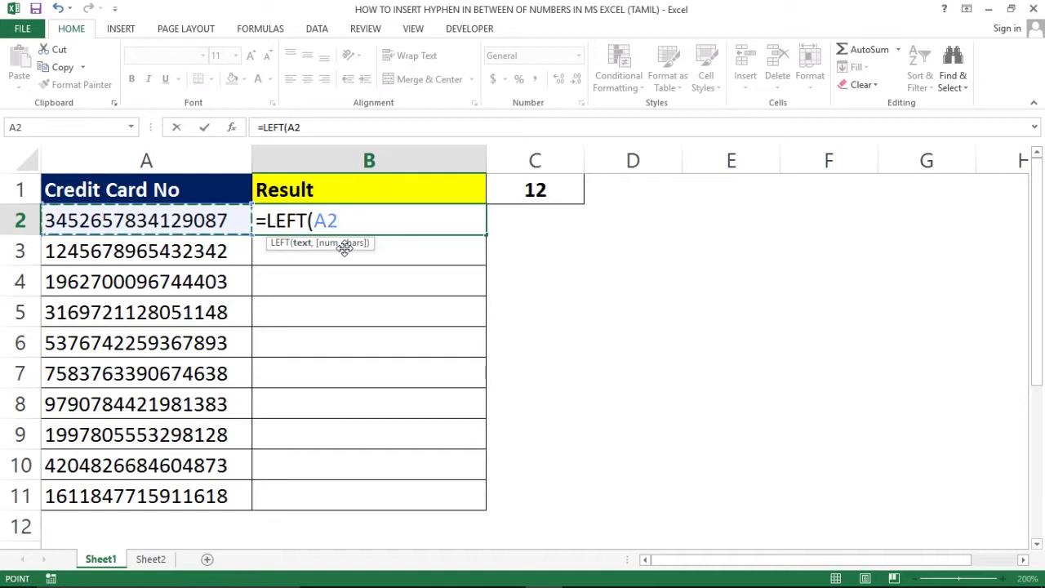
pyautogui.click(536, 188)
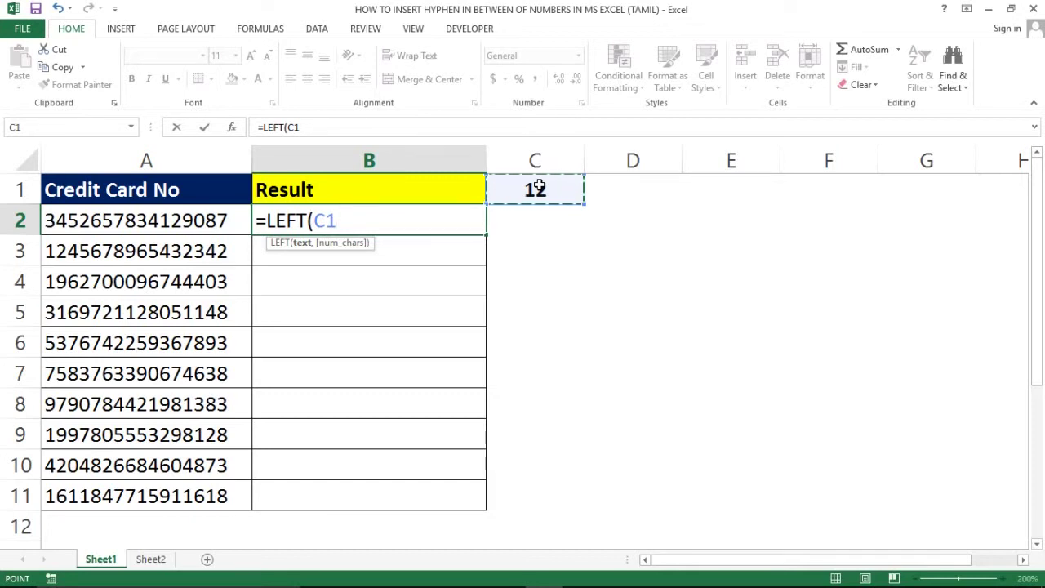
pyautogui.press('BackSpace')
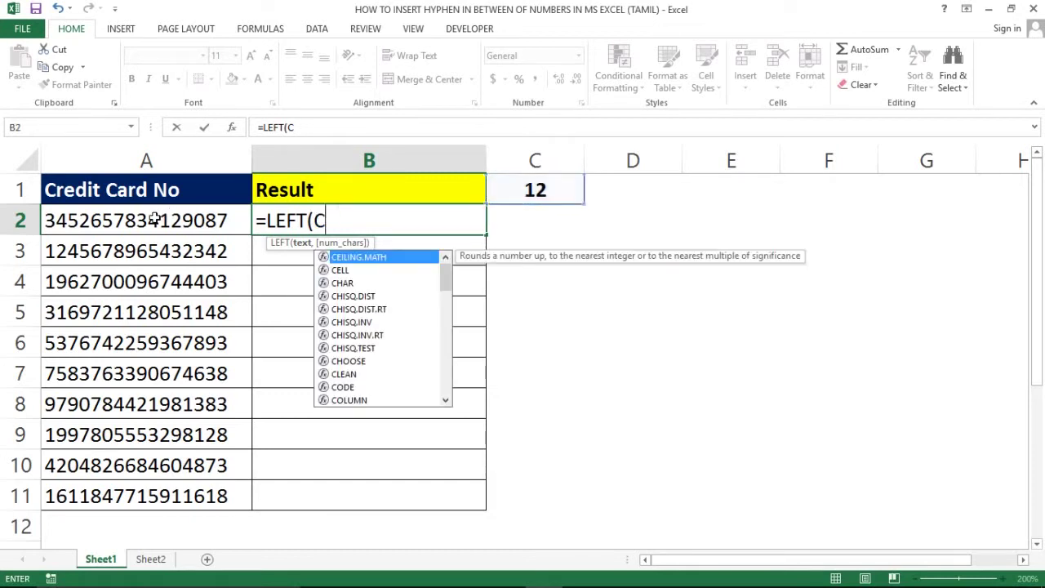
pyautogui.press('BackSpace')
pyautogui.click(96, 221)
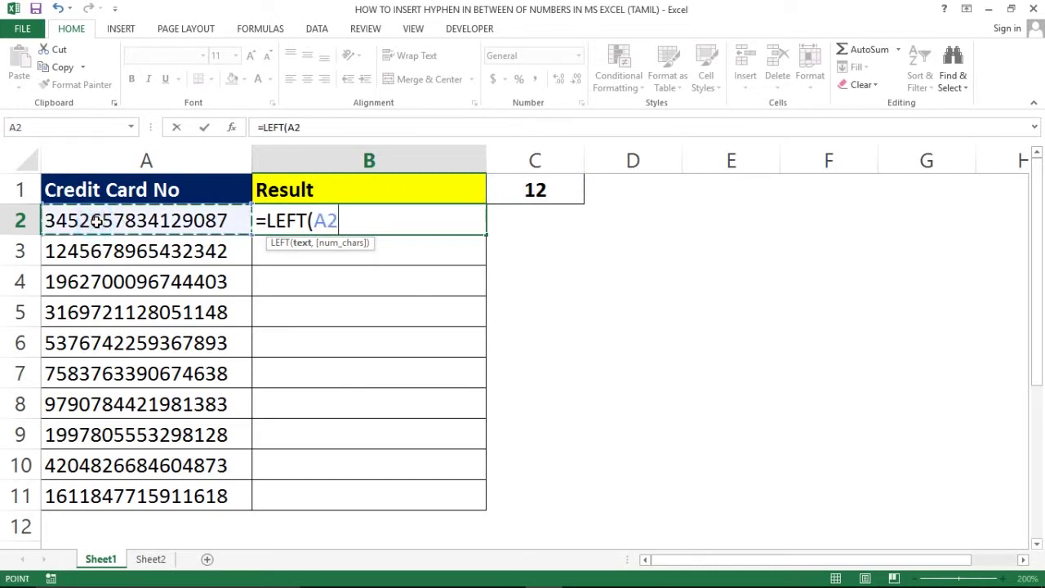
pyautogui.write(',')
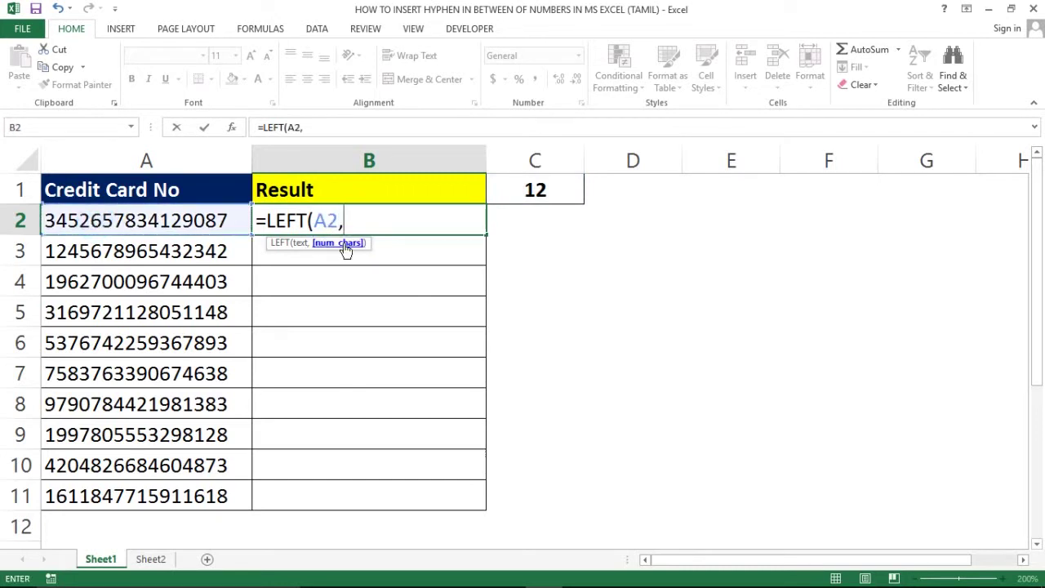
pyautogui.click(540, 193)
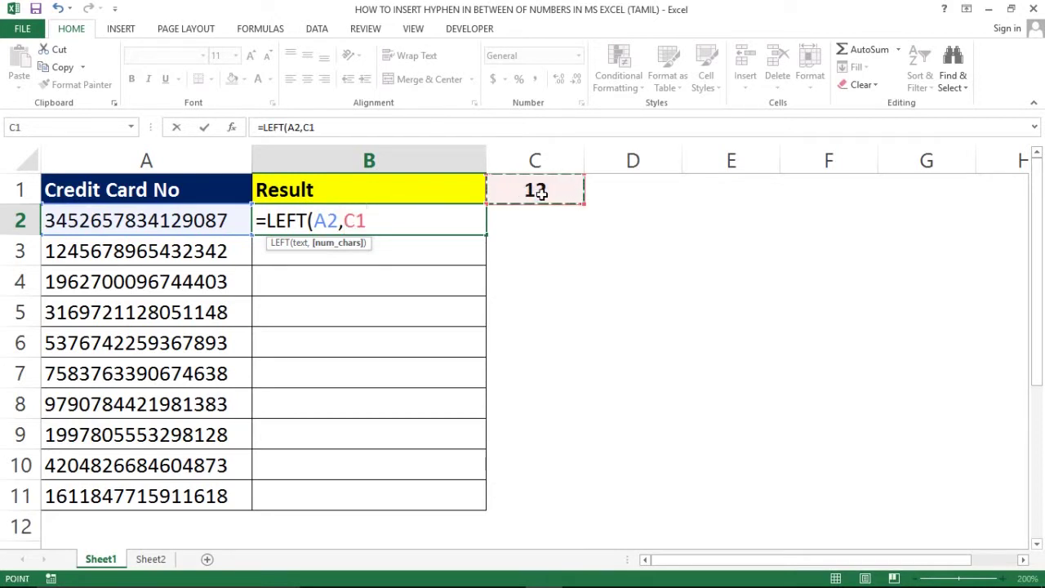
pyautogui.press('F4')
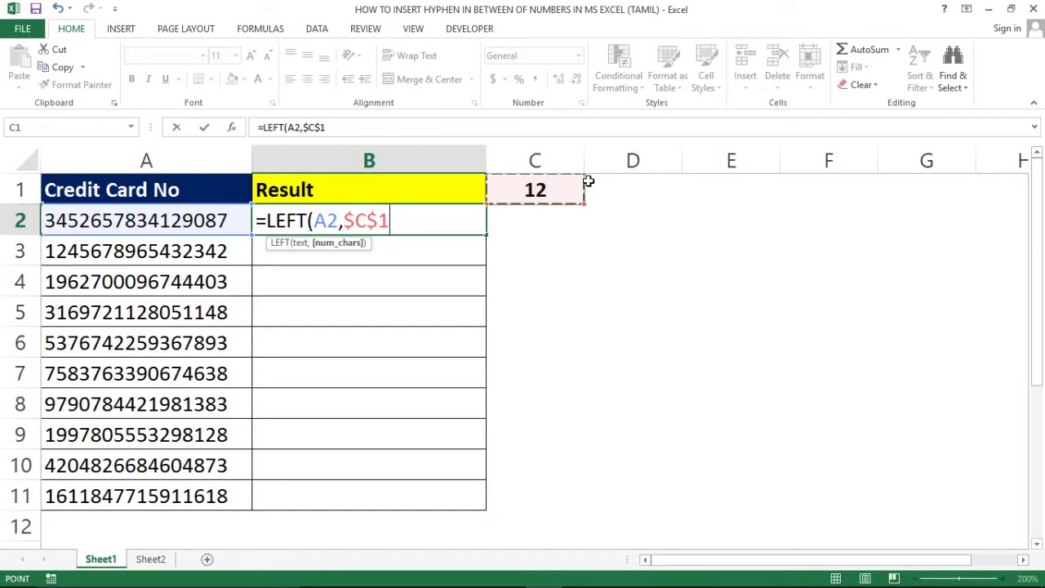
pyautogui.write(')')
pyautogui.press('Return')
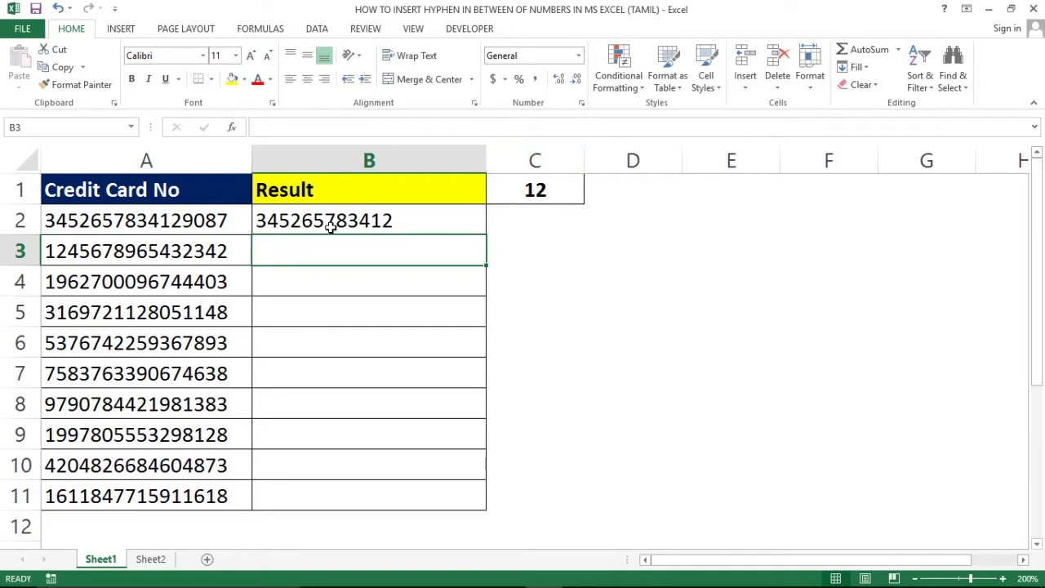
pyautogui.click(333, 222)
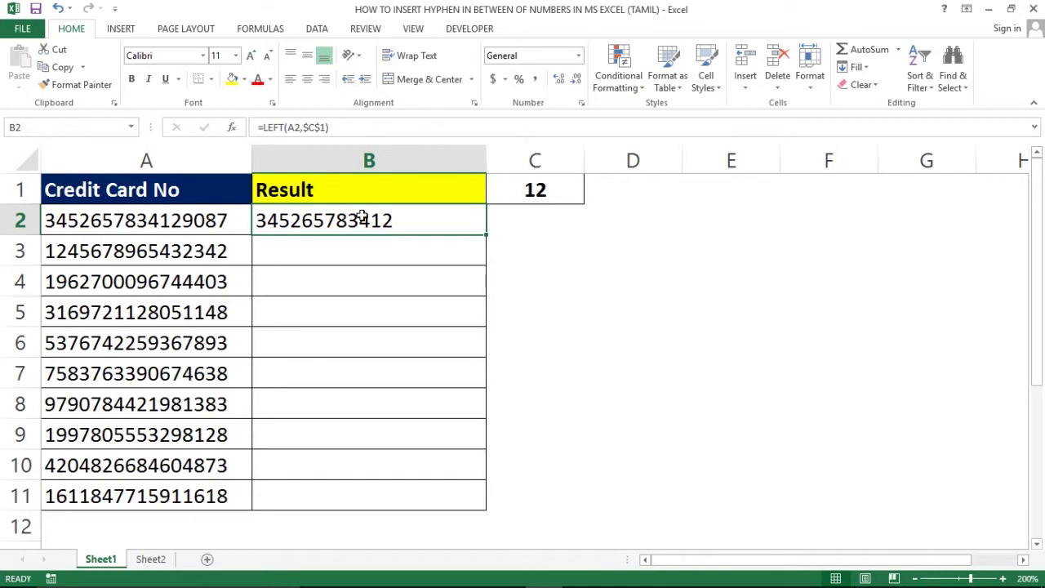
pyautogui.click(543, 188)
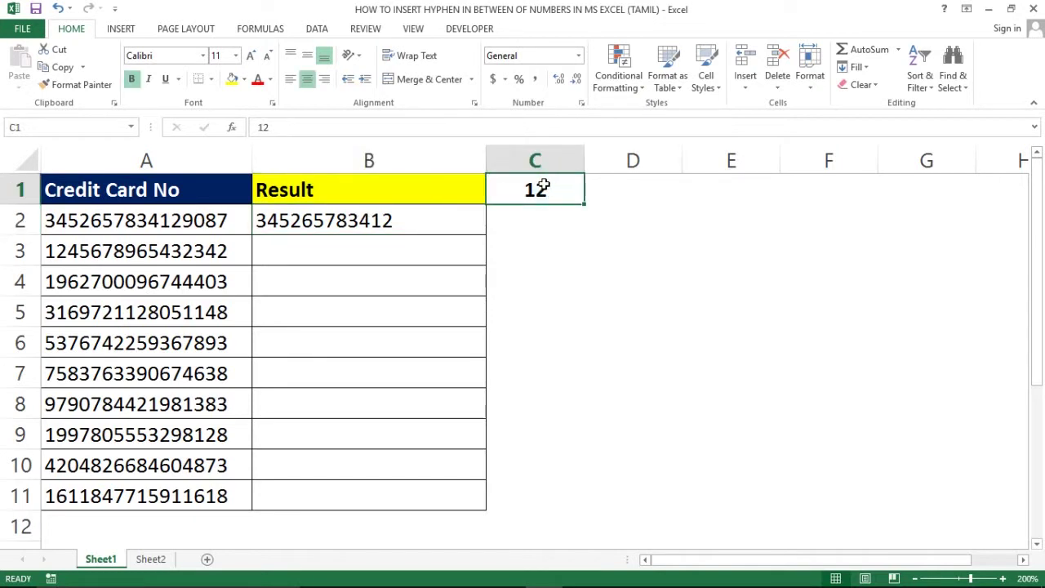
# Append &"-"& after the LEFT part of B2's formula.
pyautogui.click(392, 214)
pyautogui.doubleClick(393, 215)
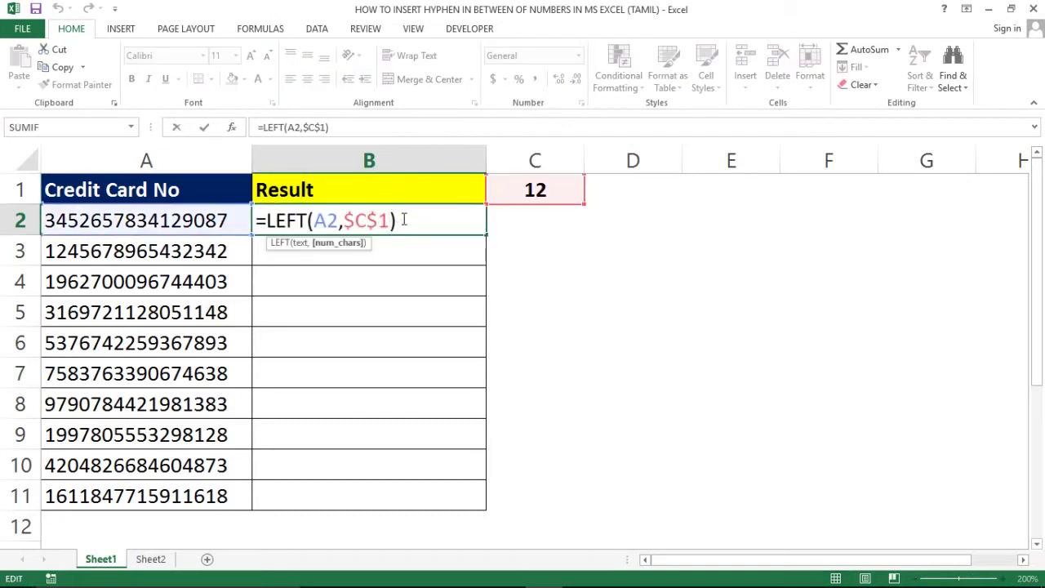
pyautogui.click(396, 221)
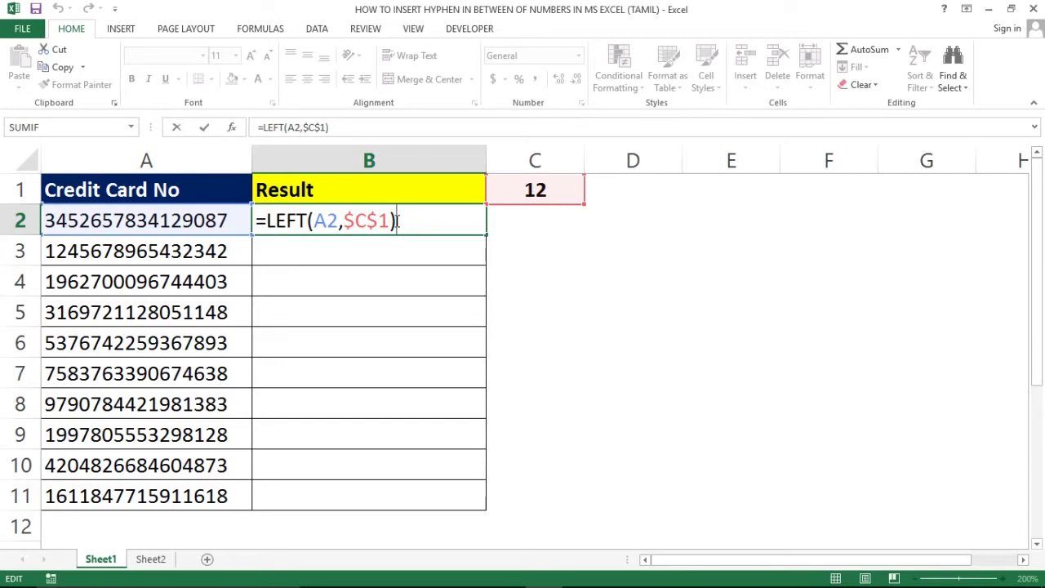
pyautogui.write('&')
pyautogui.write('"-')
pyautogui.write('"')
pyautogui.write('&')
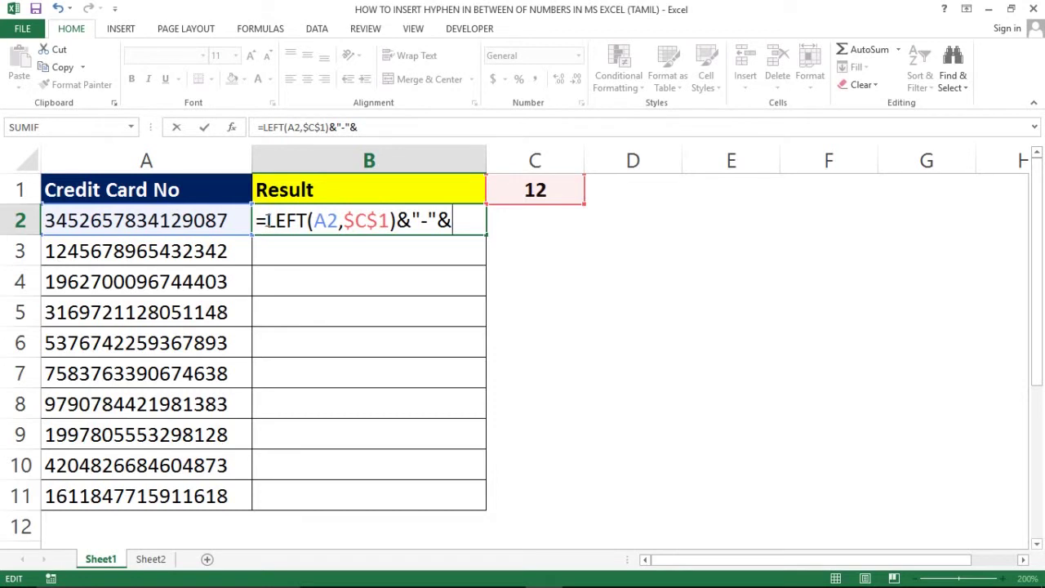
# Add RIGHT(A2,LEN(A2) after the hyphen in B2's formula.
pyautogui.moveTo(269, 221); pyautogui.dragTo(396, 225)
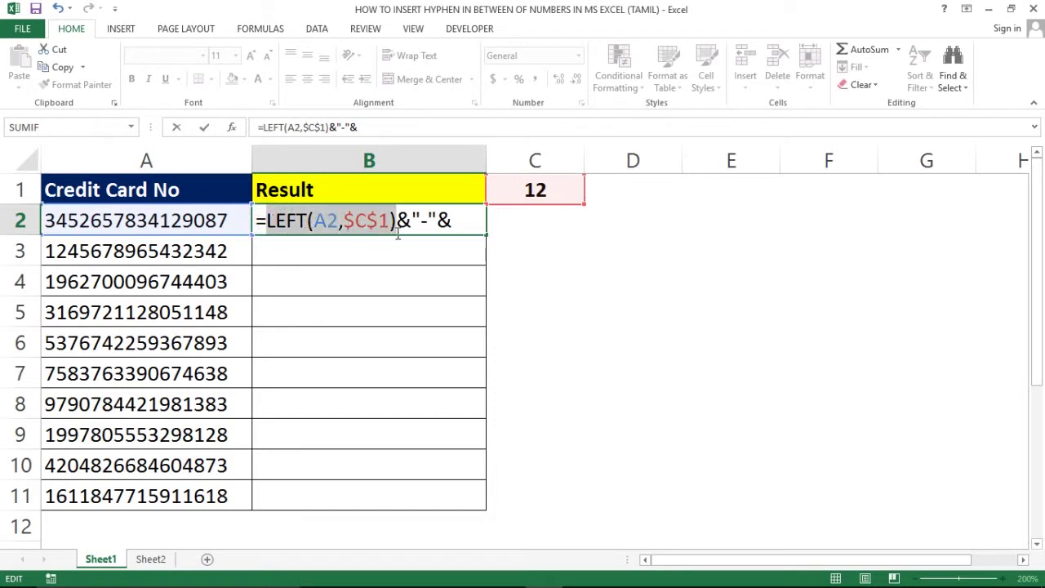
pyautogui.click(458, 222)
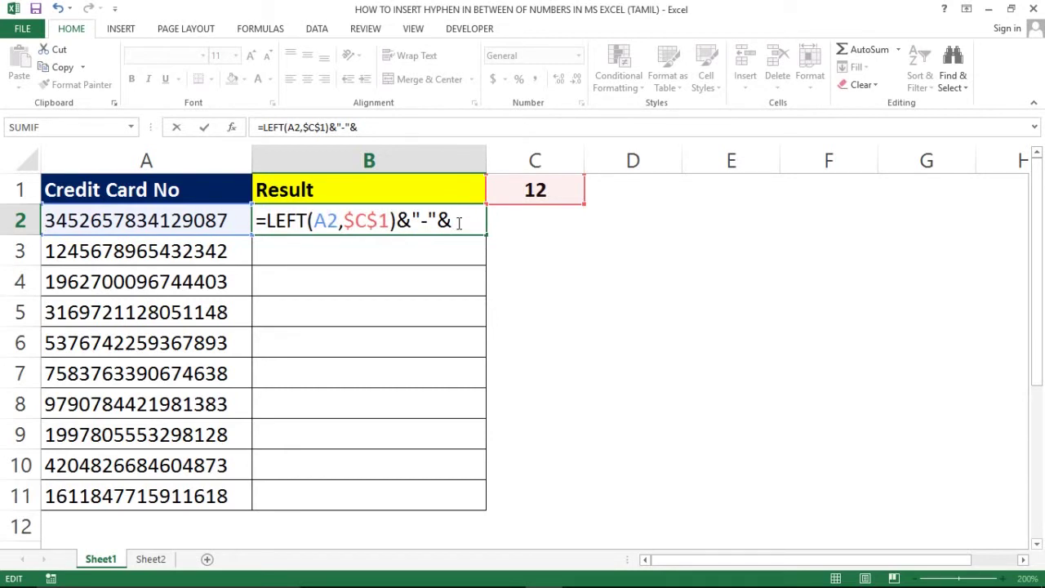
pyautogui.write('RIGH')
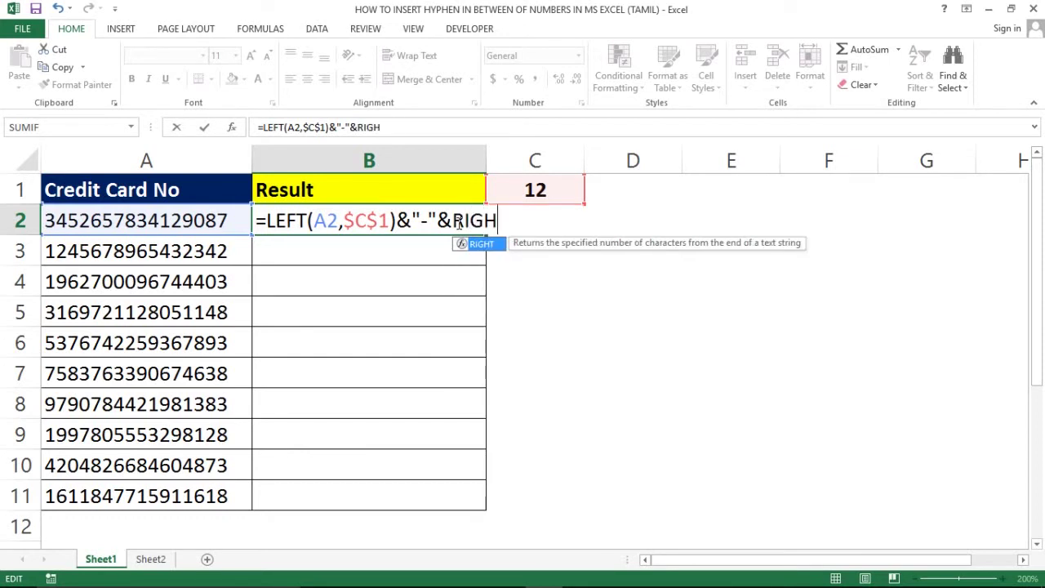
pyautogui.write('T(')
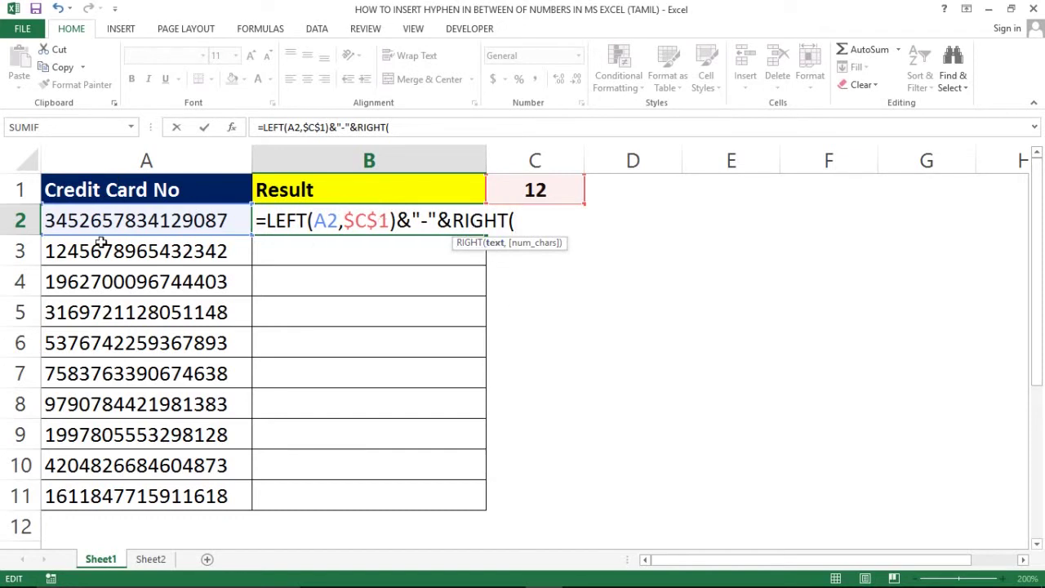
pyautogui.click(178, 214)
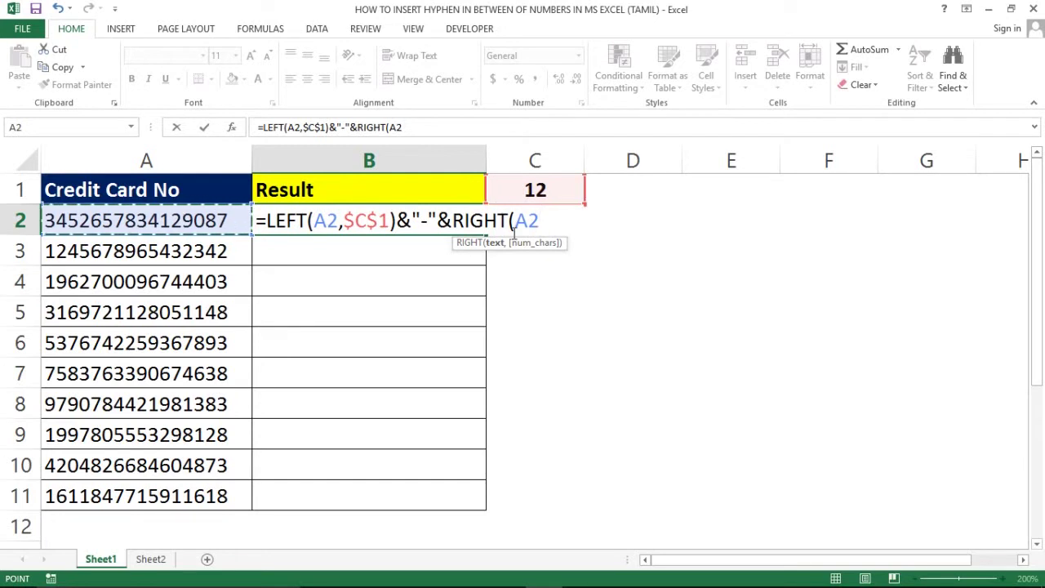
pyautogui.write(',')
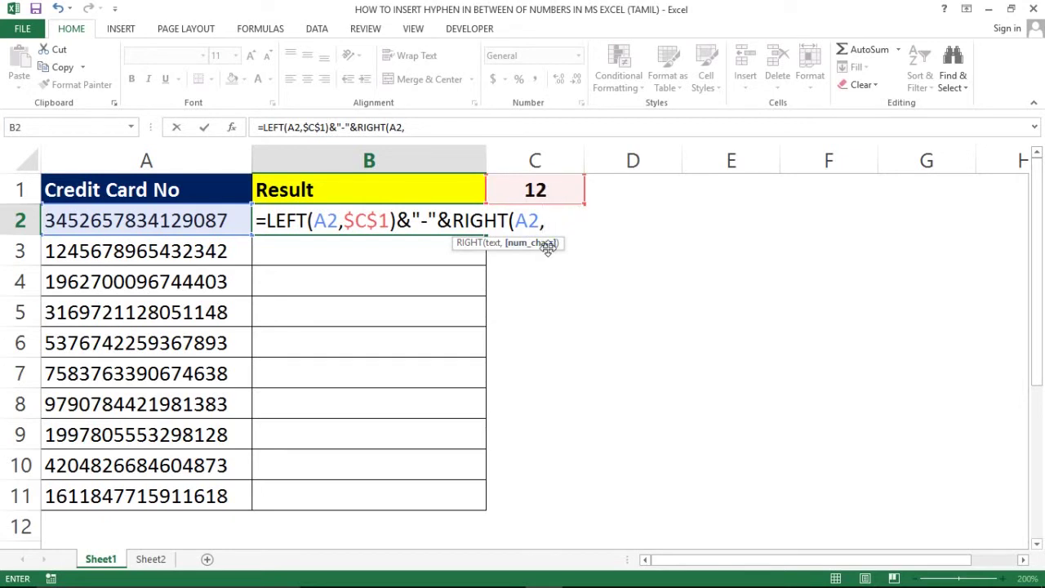
pyautogui.write('LE')
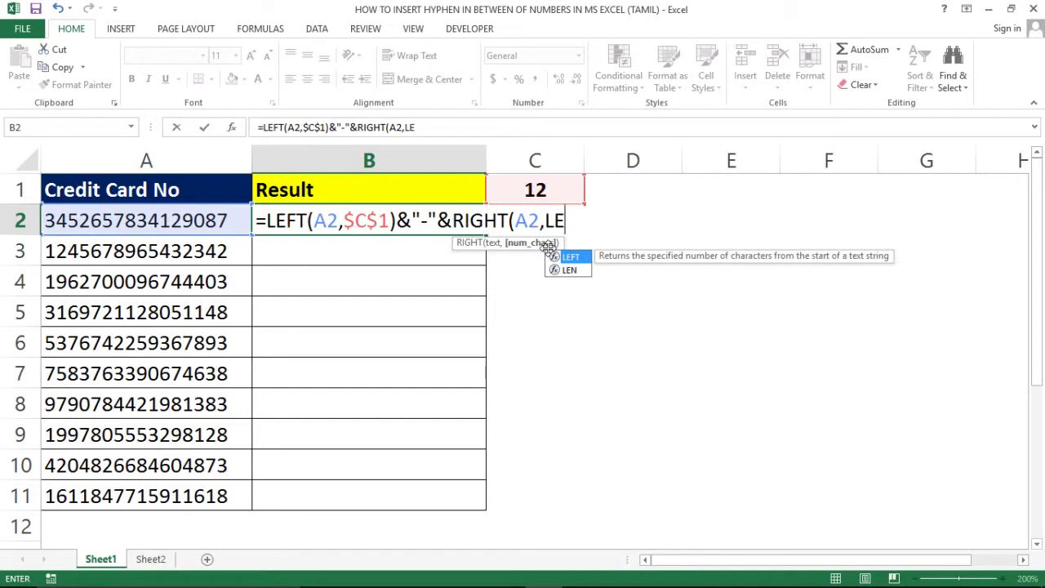
pyautogui.write('N(')
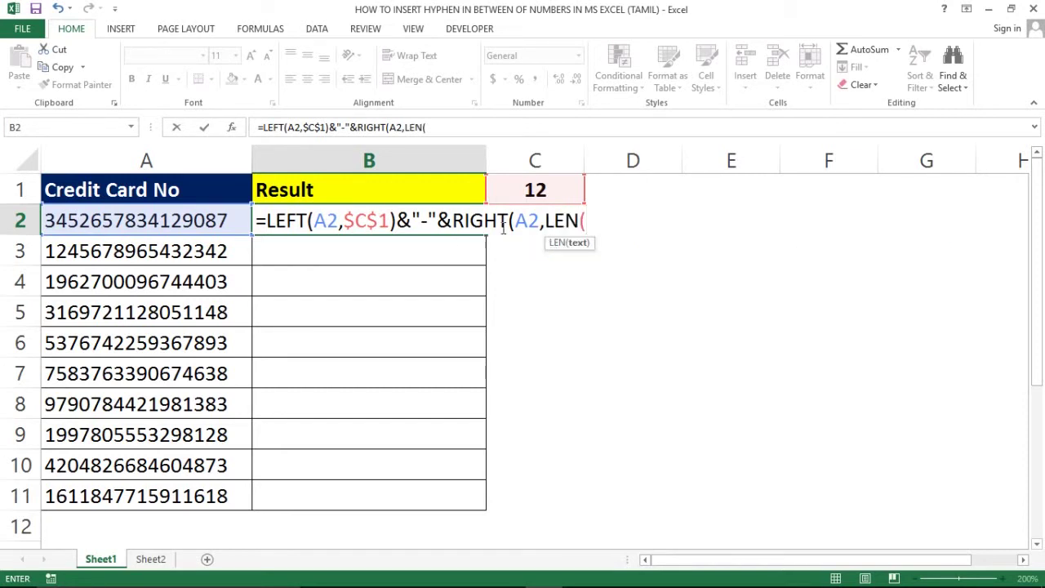
pyautogui.click(165, 215)
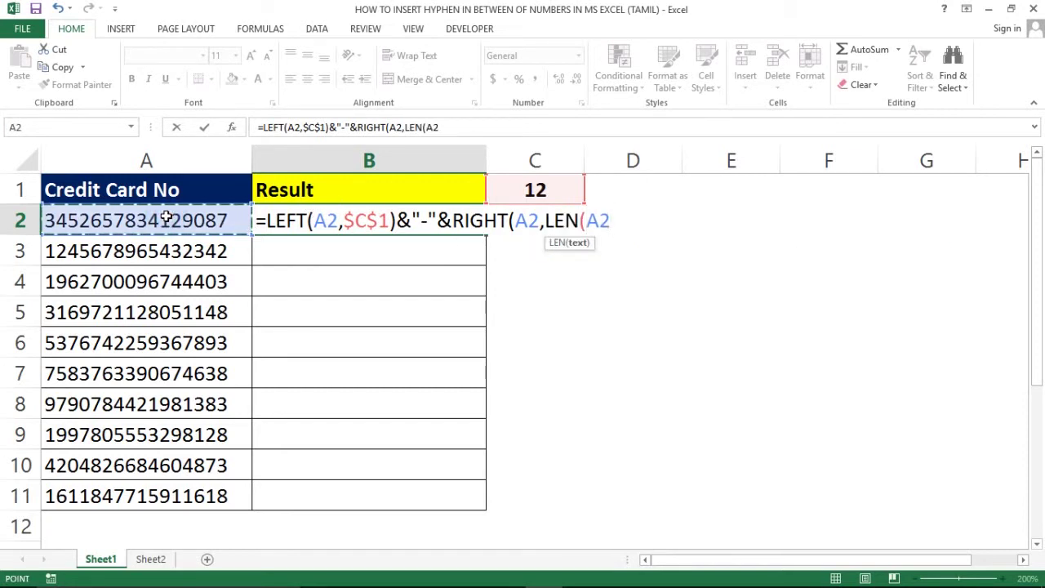
pyautogui.write(')')
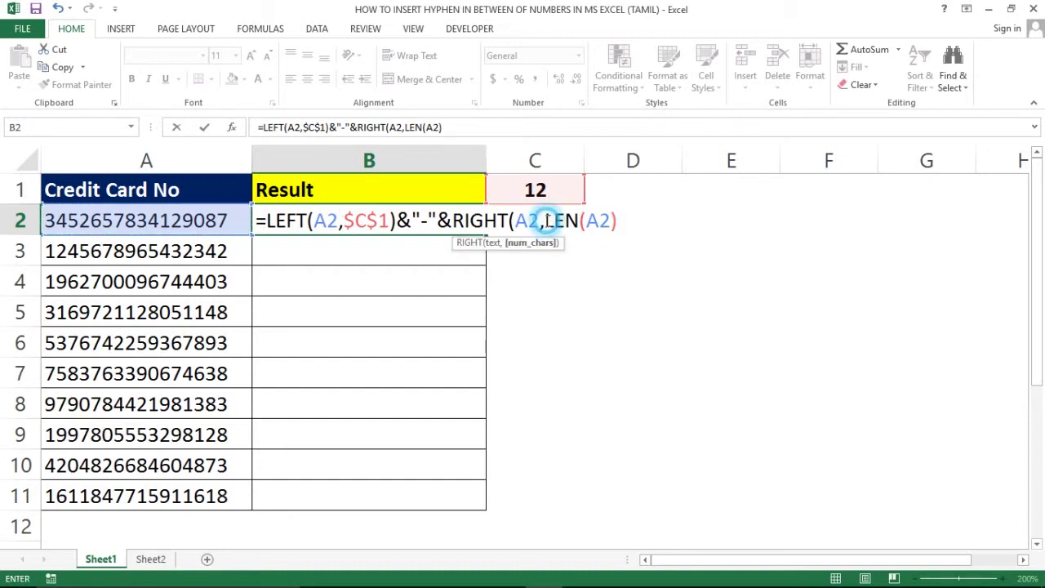
pyautogui.moveTo(547, 220); pyautogui.dragTo(620, 222)
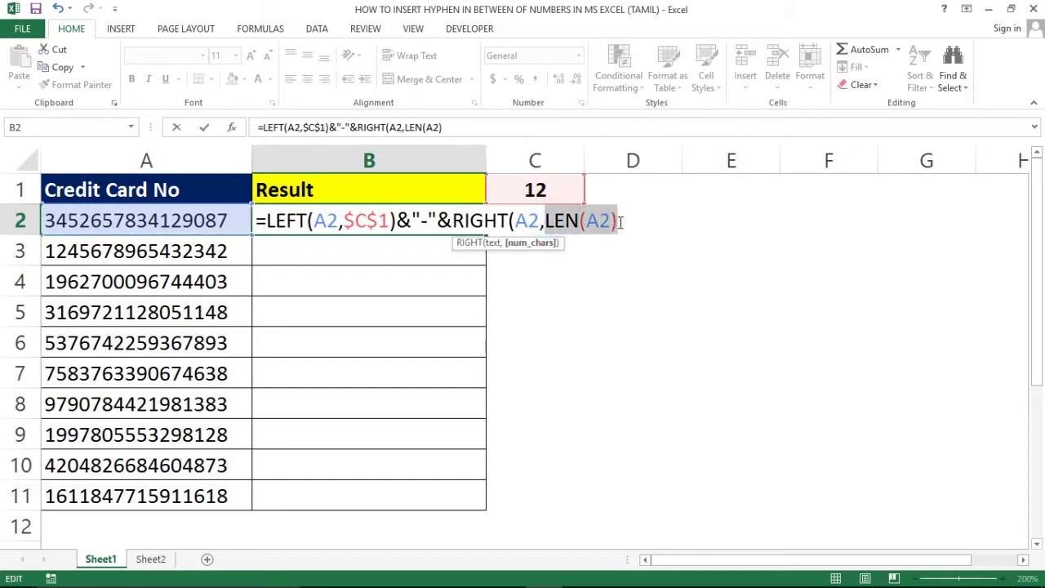
pyautogui.write('16')
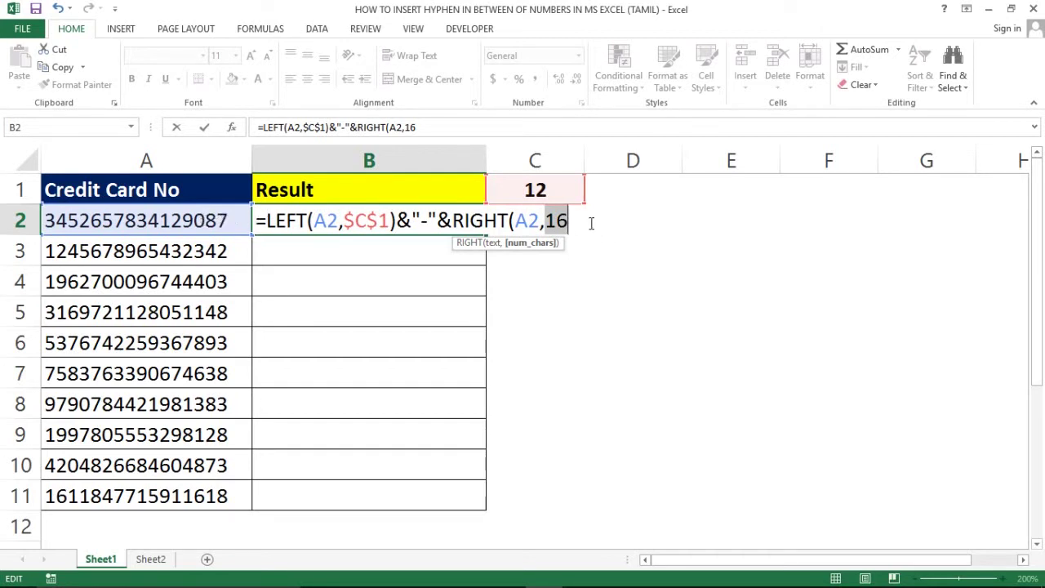
pyautogui.write('LEN(A2)')
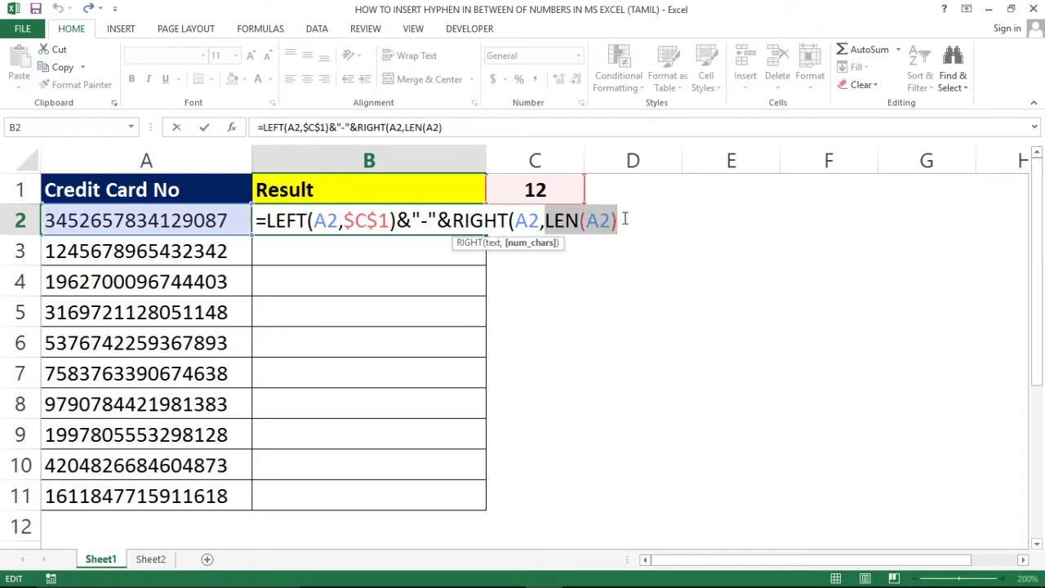
pyautogui.click(624, 218)
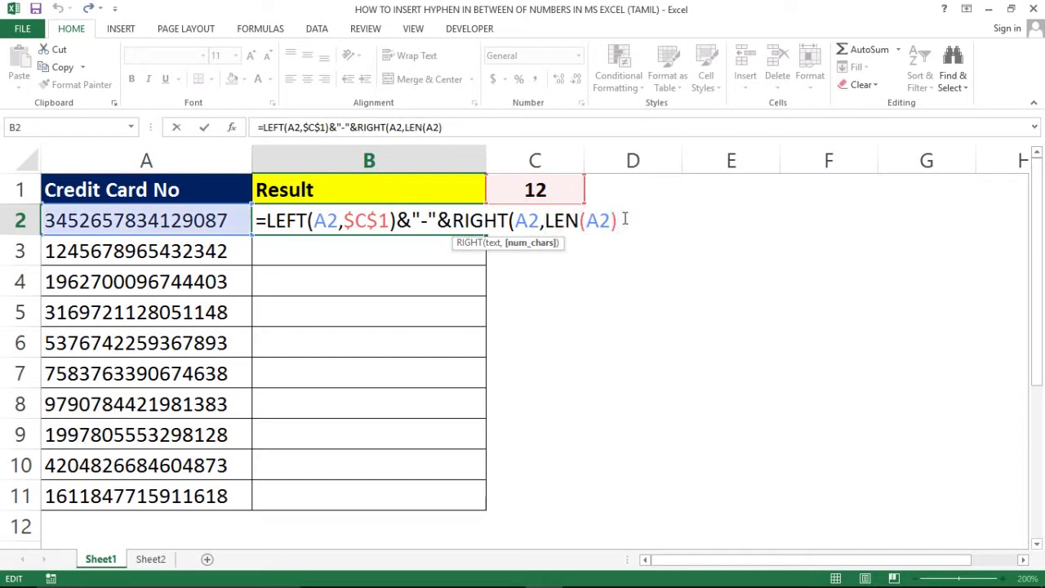
pyautogui.write('-')
pyautogui.click(545, 190)
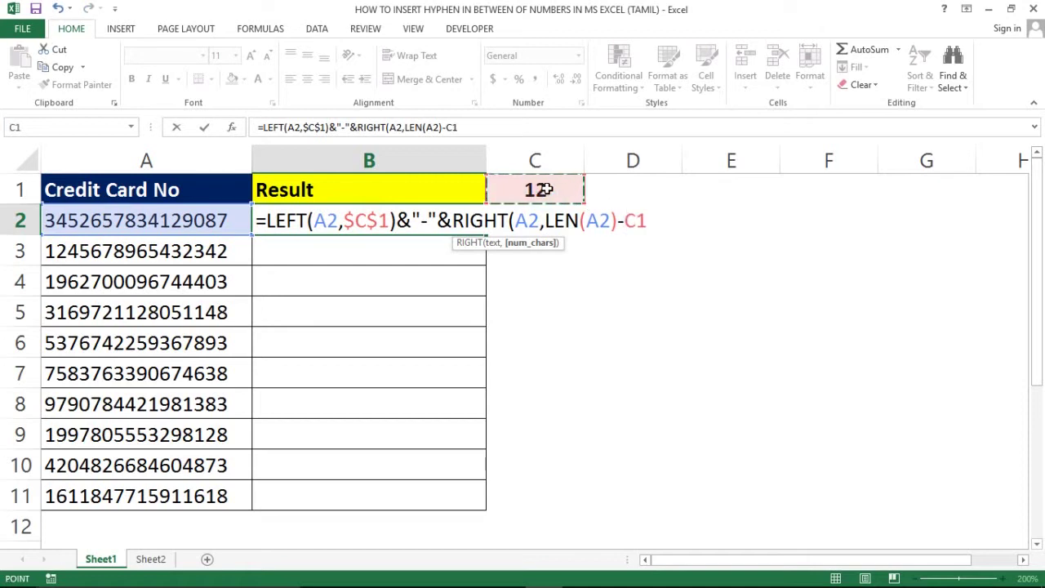
pyautogui.press('F4')
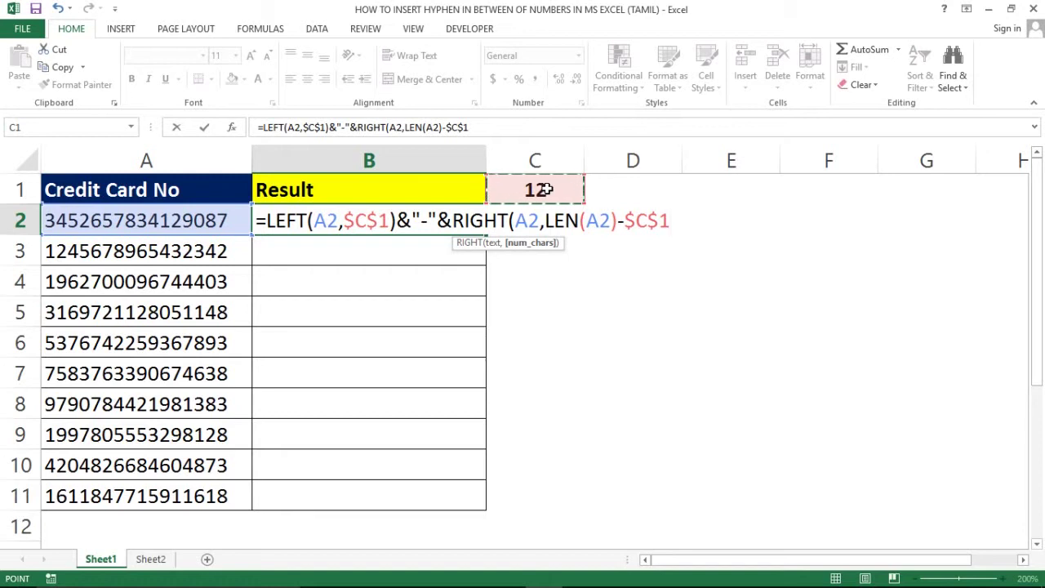
pyautogui.write(')')
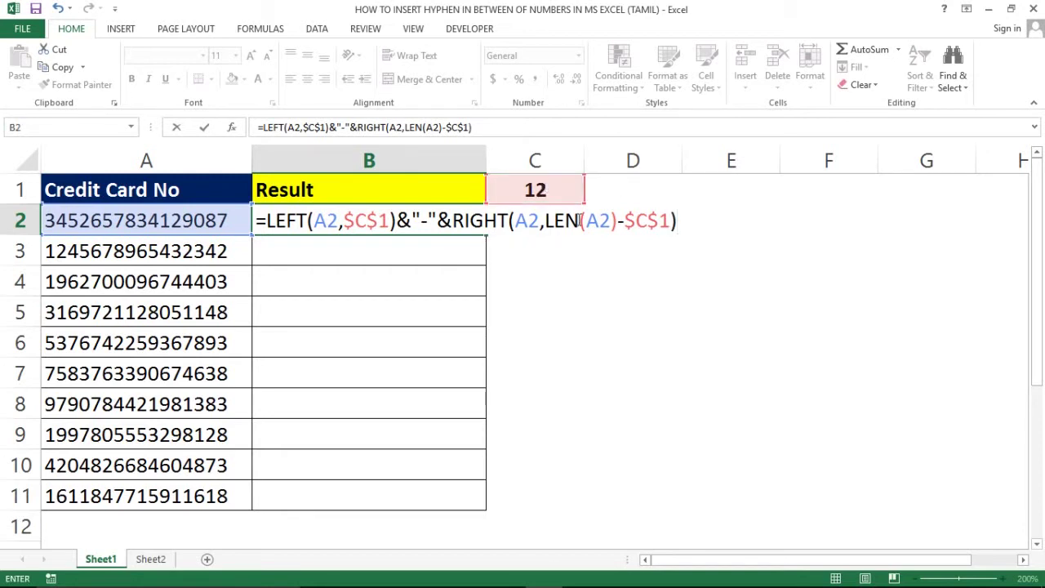
pyautogui.press('Return')
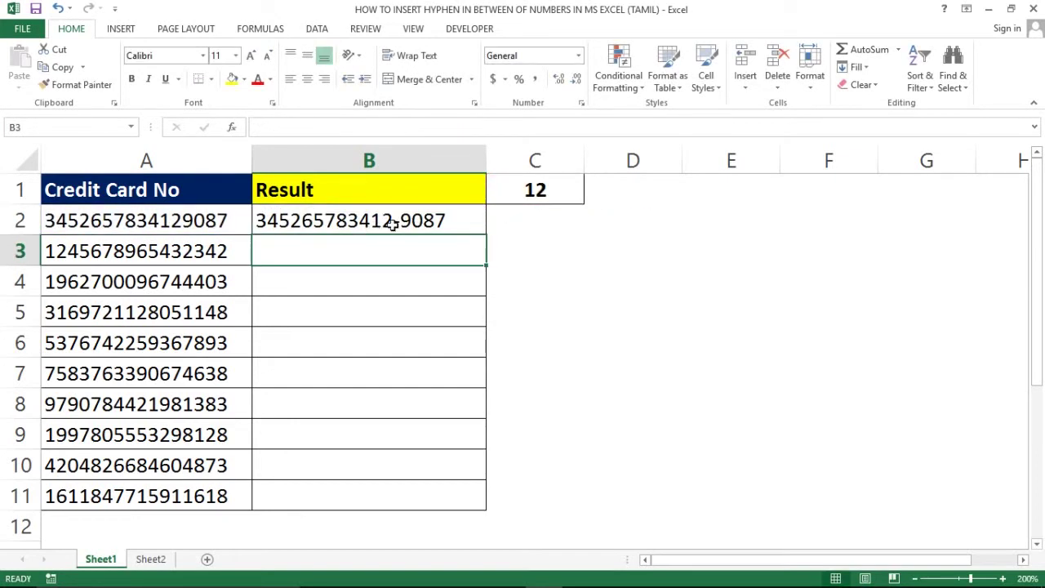
pyautogui.click(387, 221)
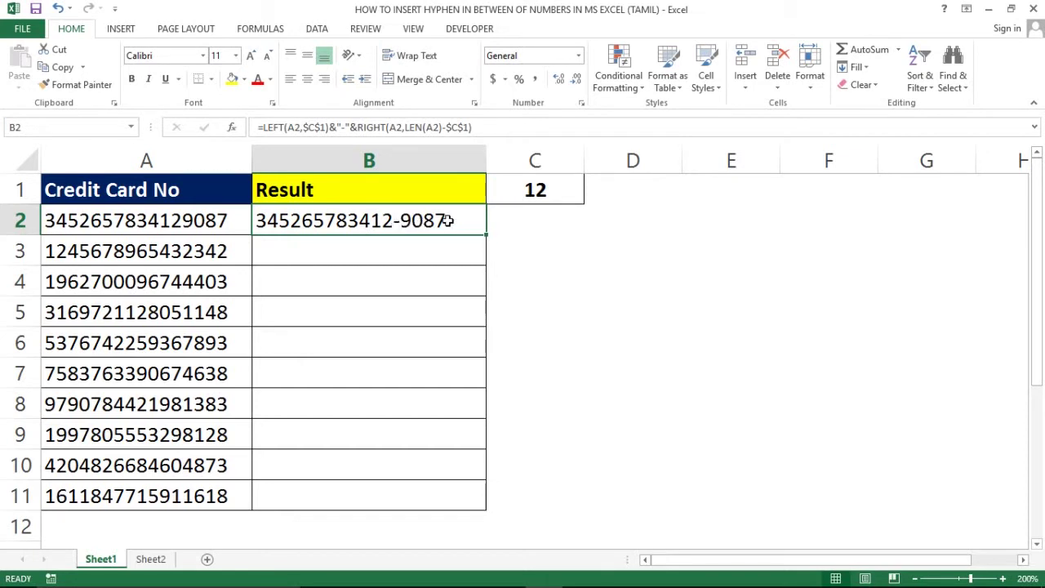
pyautogui.doubleClick(409, 221)
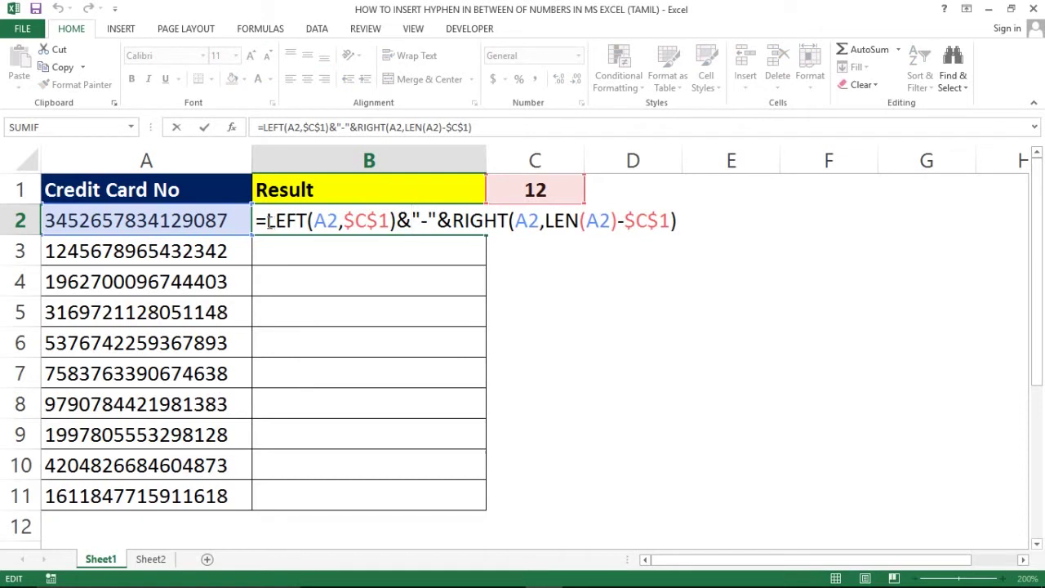
pyautogui.moveTo(269, 223); pyautogui.dragTo(399, 228)
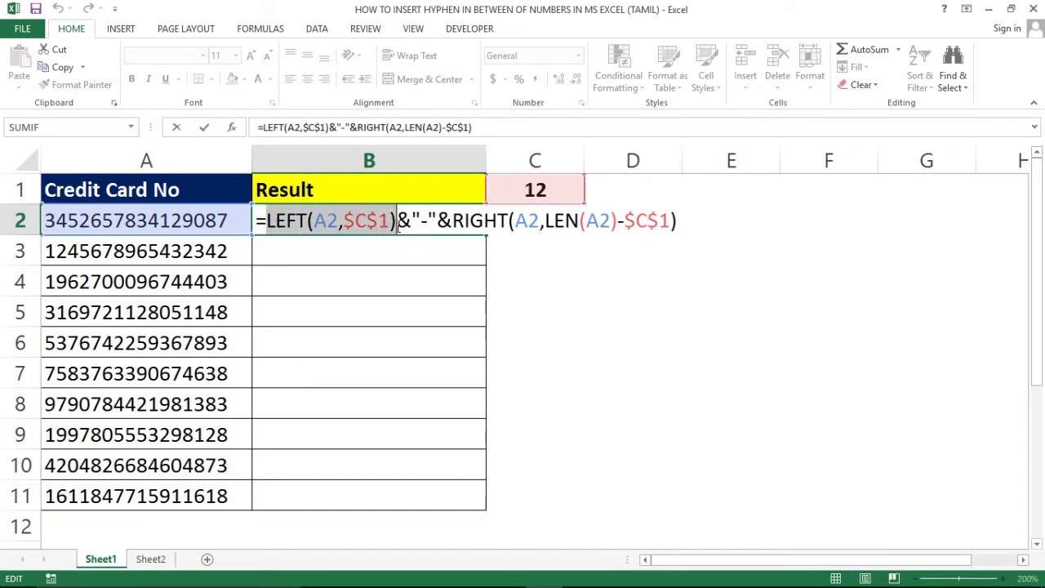
pyautogui.press('F9')
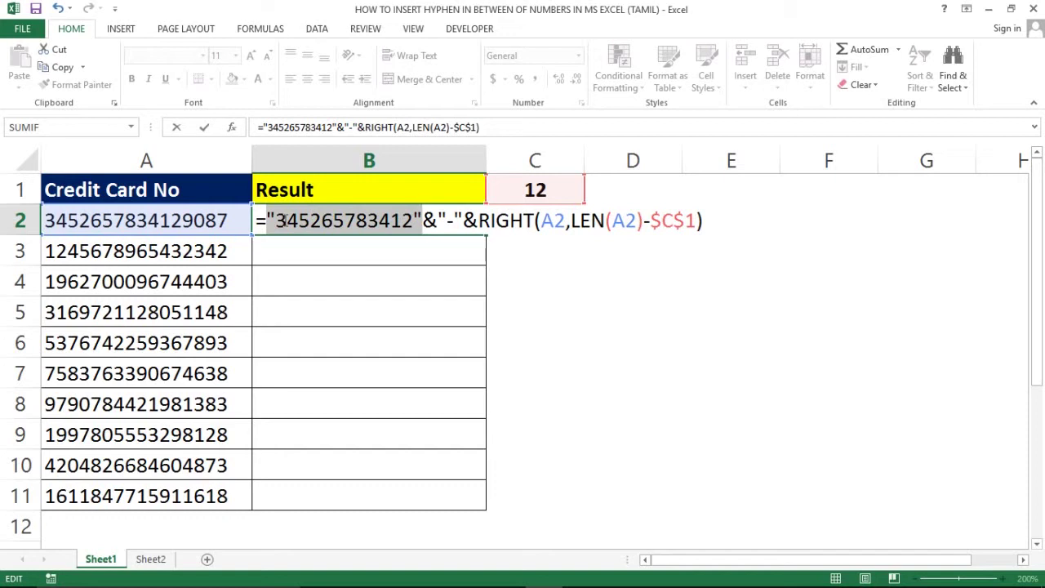
pyautogui.hotkey('ctrl', 'z')
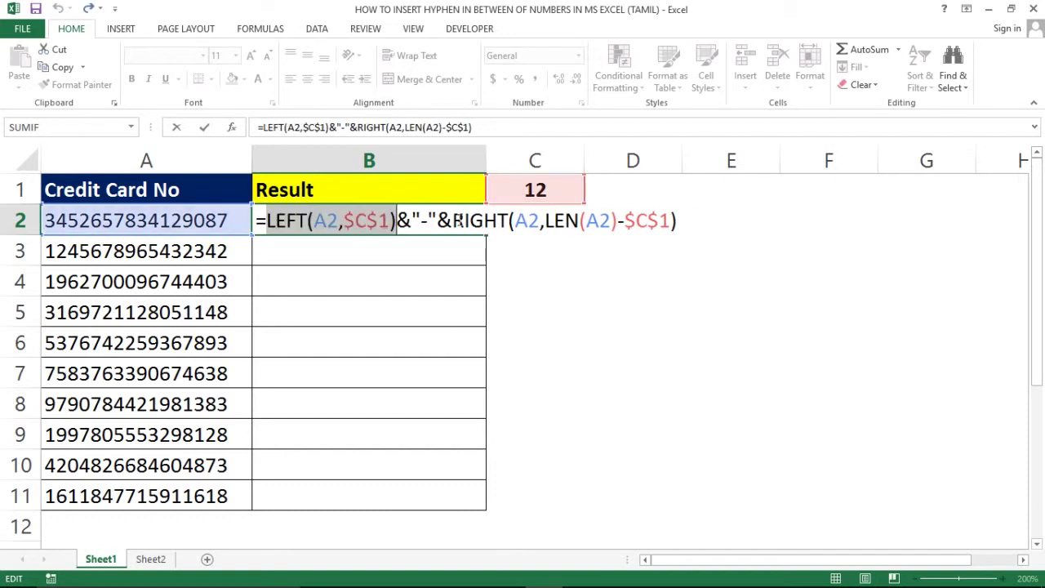
pyautogui.moveTo(453, 220); pyautogui.dragTo(679, 222)
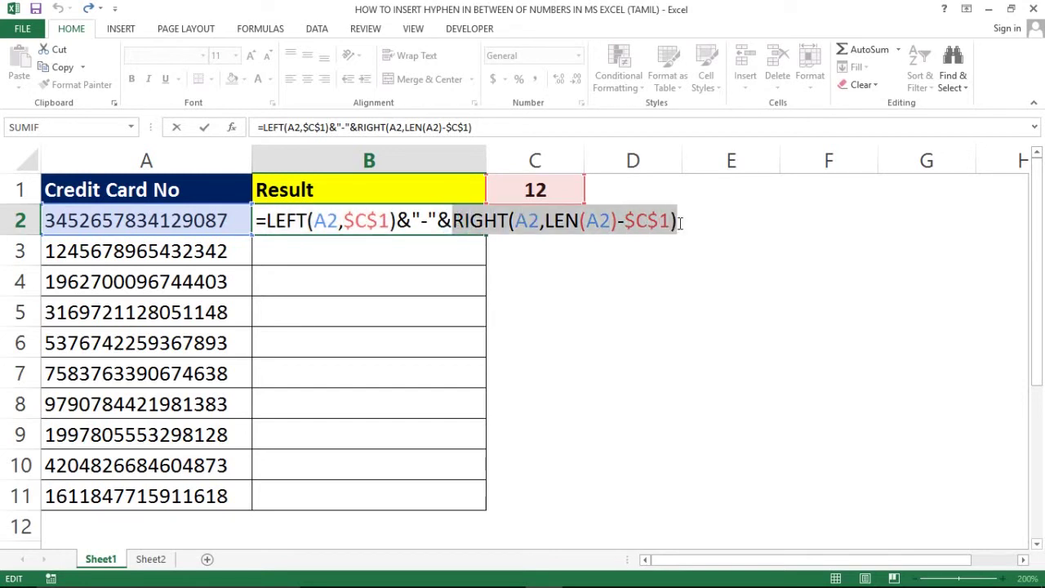
pyautogui.press('F9')
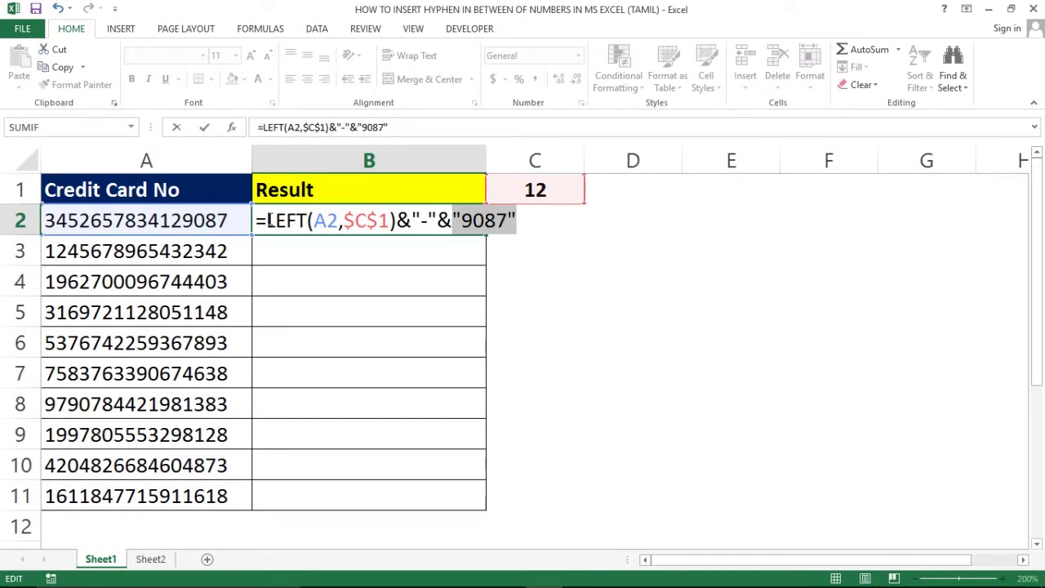
pyautogui.moveTo(267, 220); pyautogui.dragTo(398, 227)
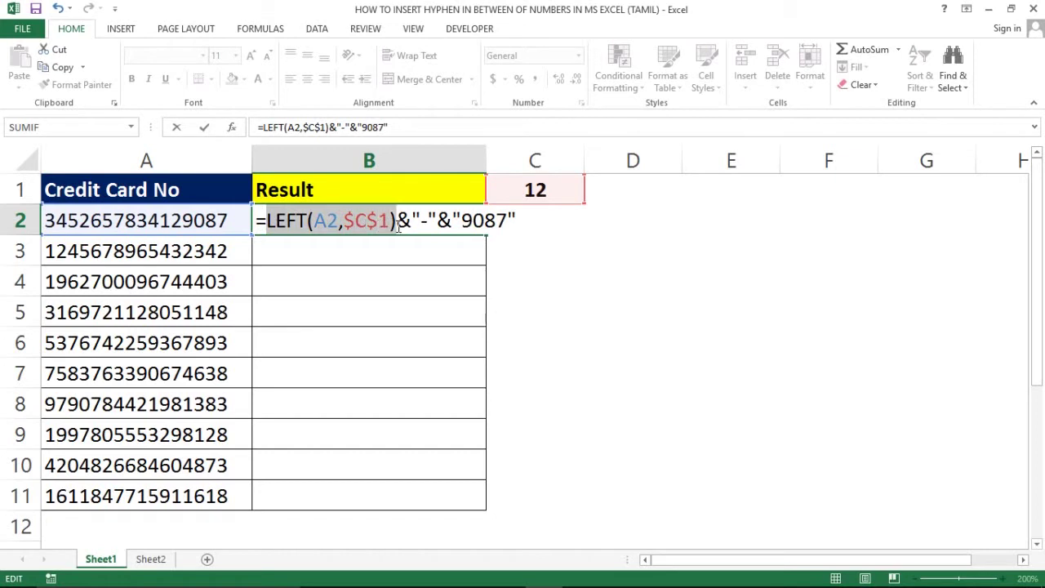
pyautogui.press('F9')
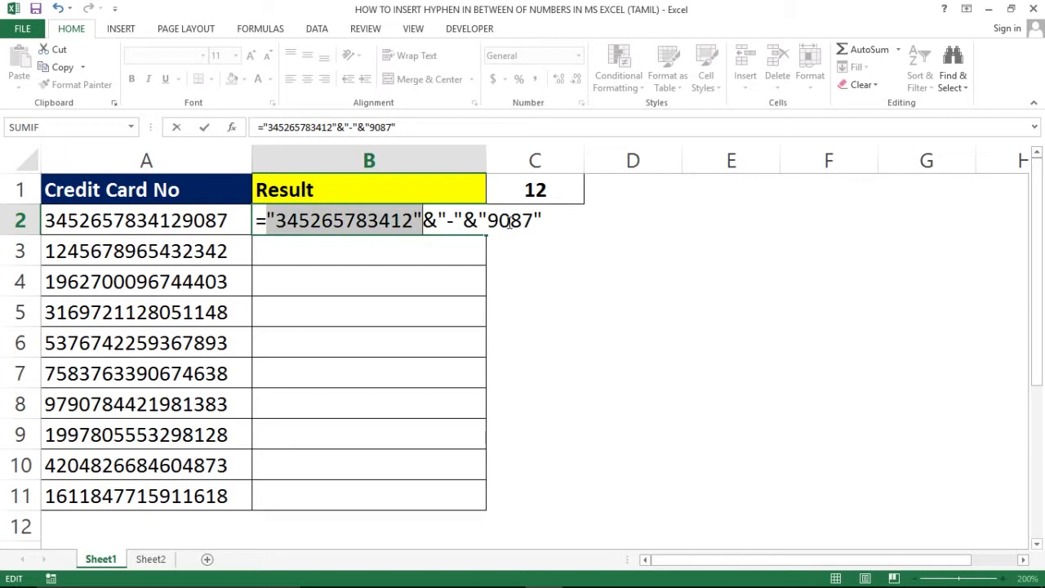
pyautogui.hotkey('ctrl', 'z')
pyautogui.press('F9')
pyautogui.hotkey('ctrl', 'z')
pyautogui.press('F9')
pyautogui.hotkey('ctrl', 'z')
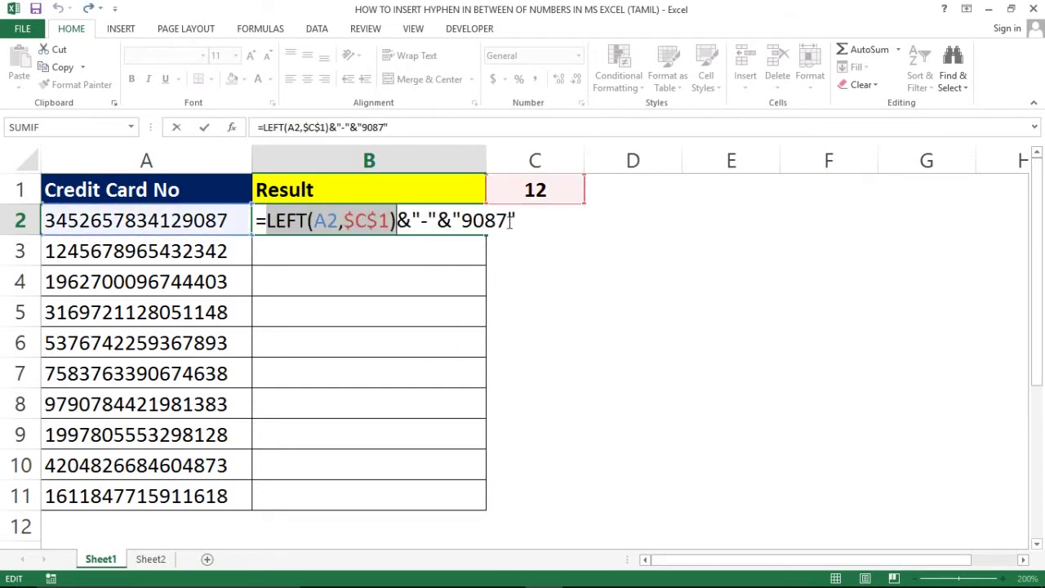
pyautogui.press('Escape')
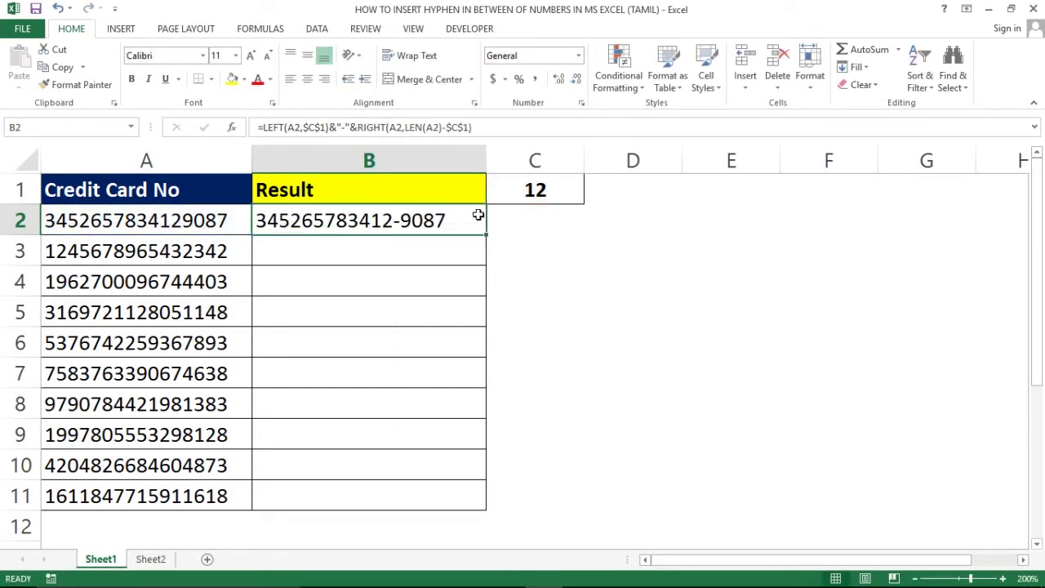
pyautogui.click(439, 217)
pyautogui.click(439, 217)
pyautogui.click(420, 217)
pyautogui.doubleClick(420, 217)
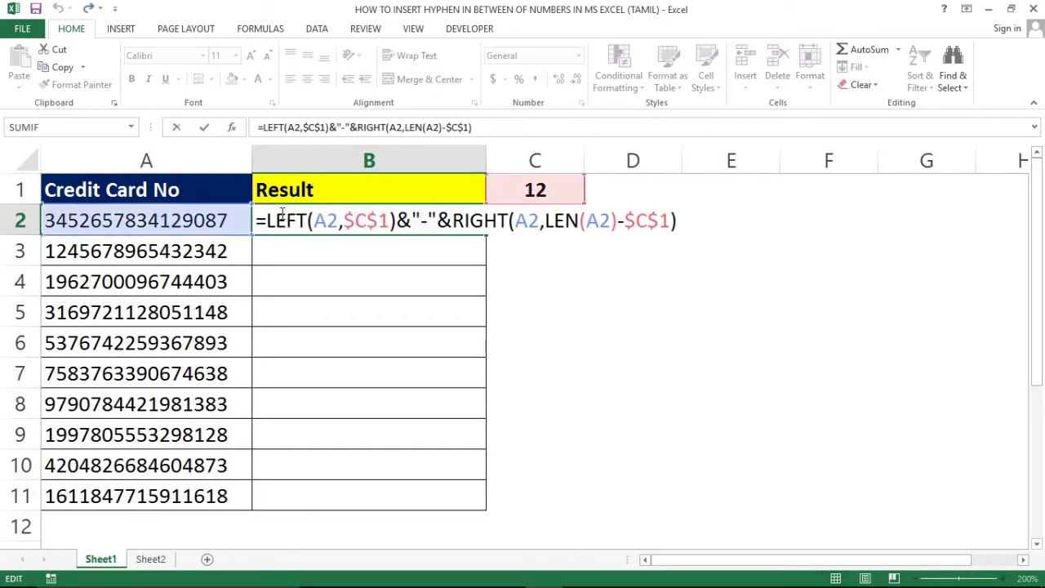
pyautogui.press('Escape')
pyautogui.click(550, 191)
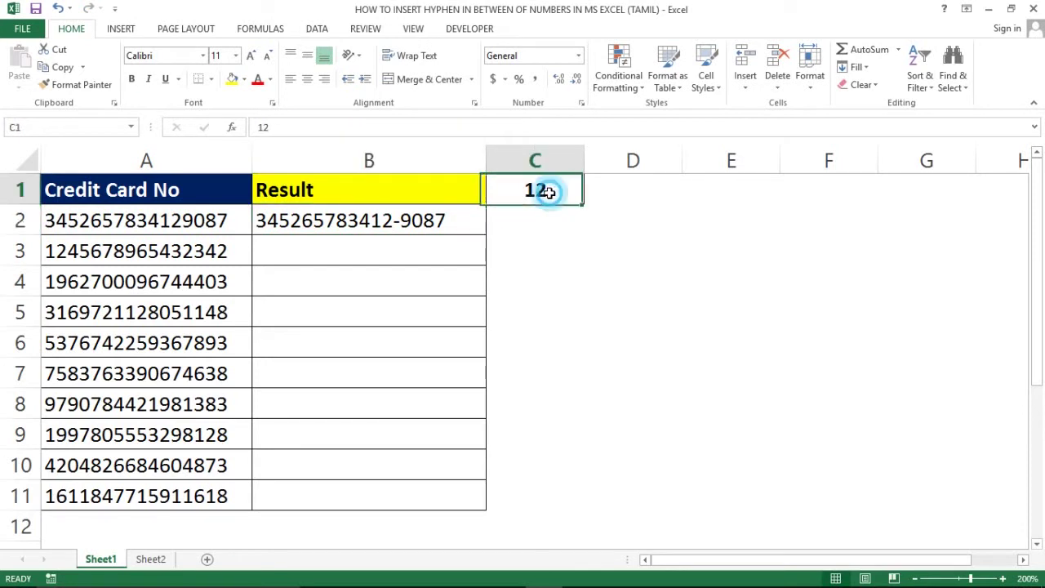
pyautogui.write('5')
pyautogui.press('Return')
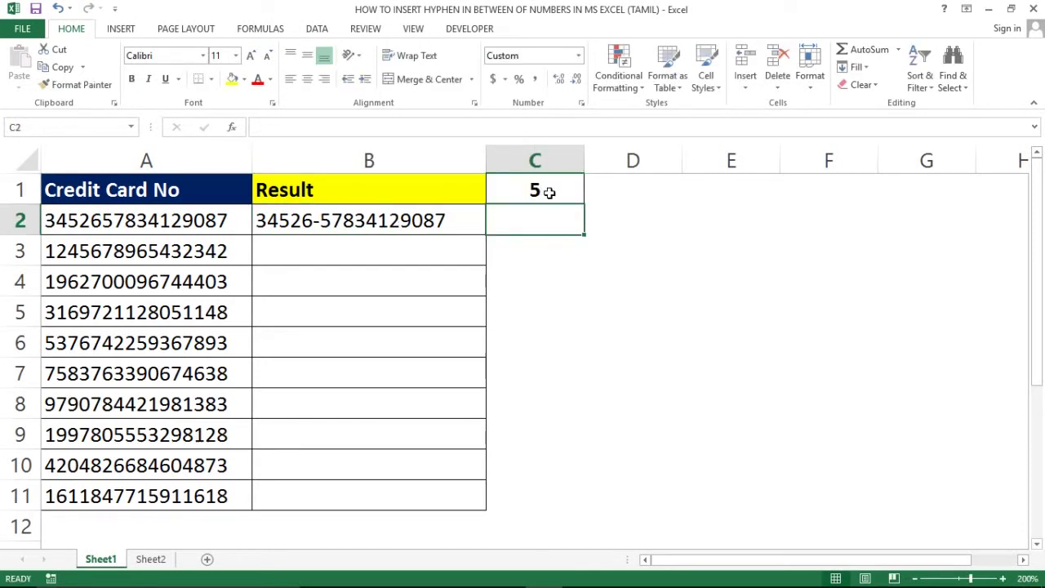
pyautogui.doubleClick(331, 214)
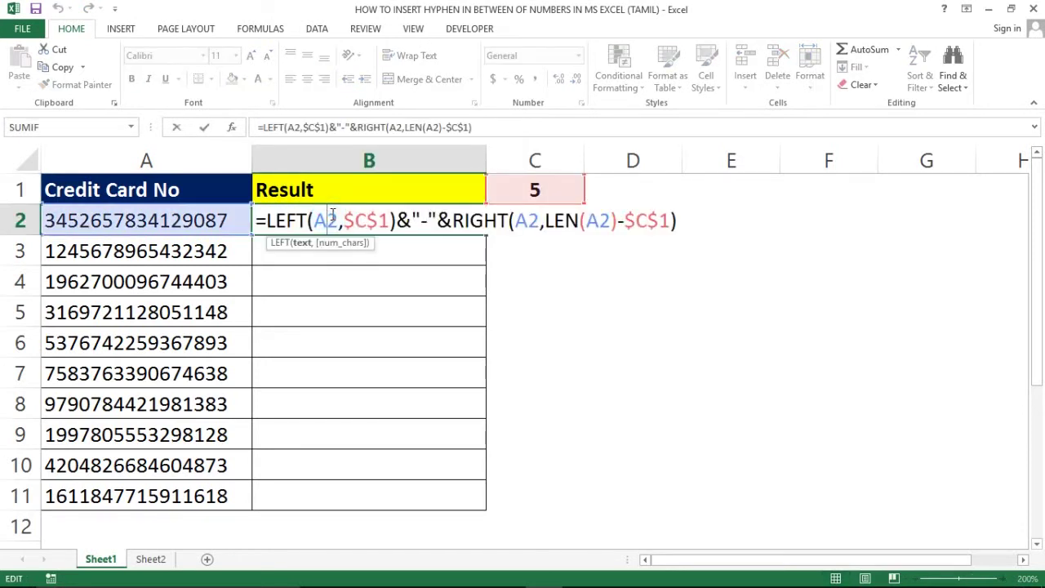
pyautogui.press('Escape')
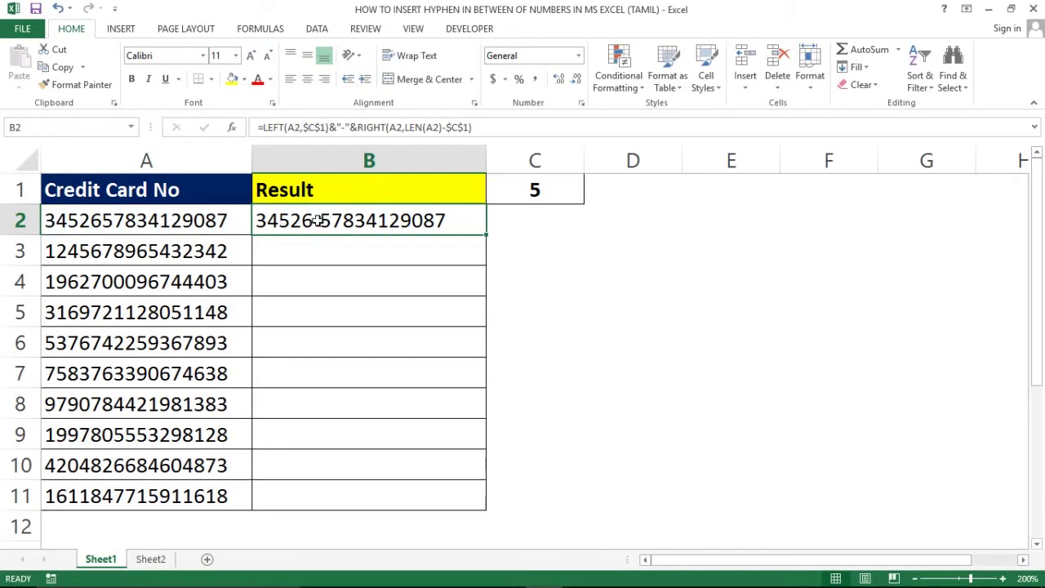
pyautogui.doubleClick(317, 221)
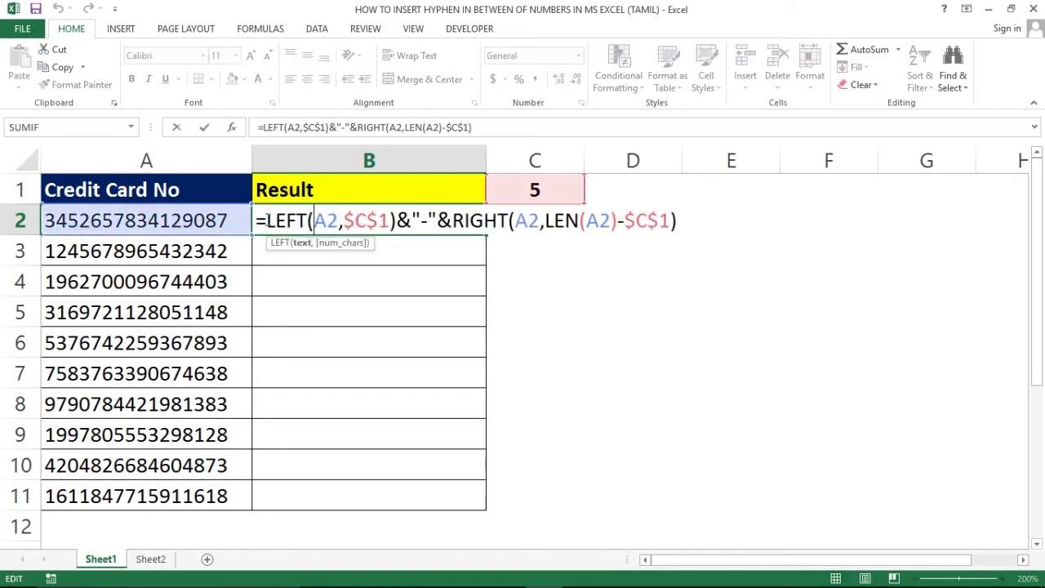
pyautogui.moveTo(267, 220); pyautogui.dragTo(395, 220)
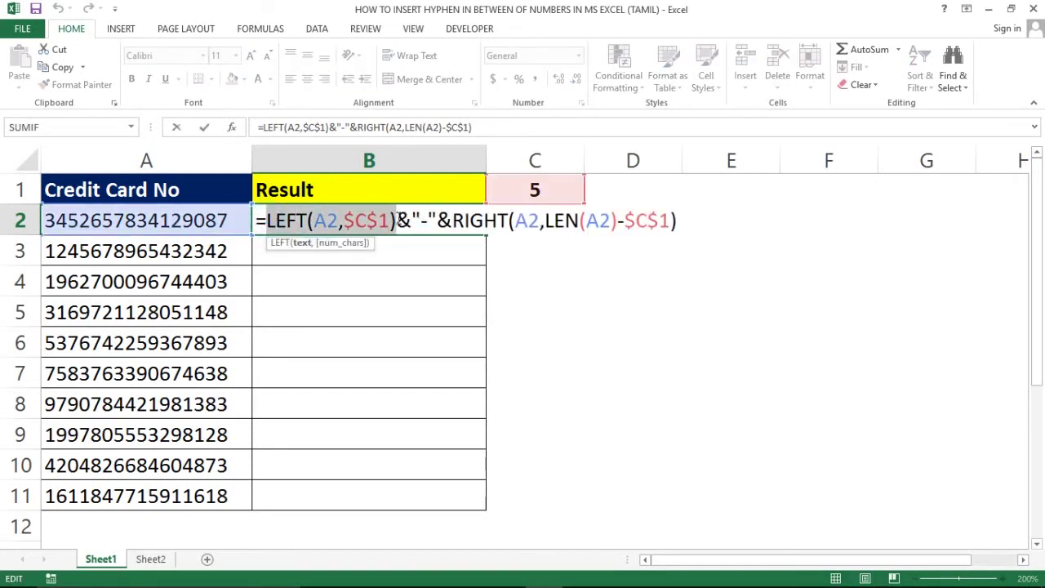
pyautogui.press('F9')
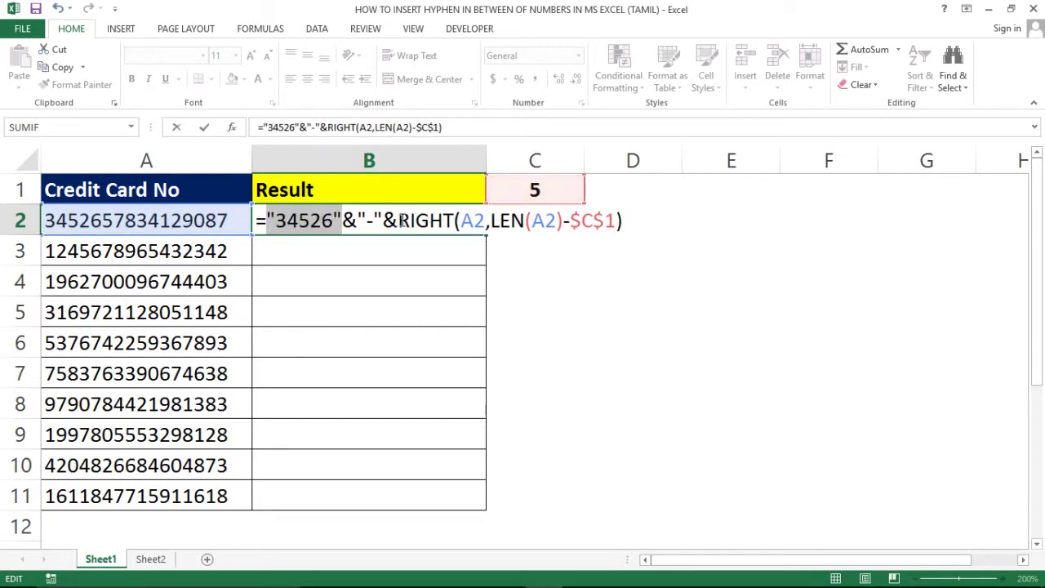
pyautogui.moveTo(399, 221); pyautogui.dragTo(725, 247)
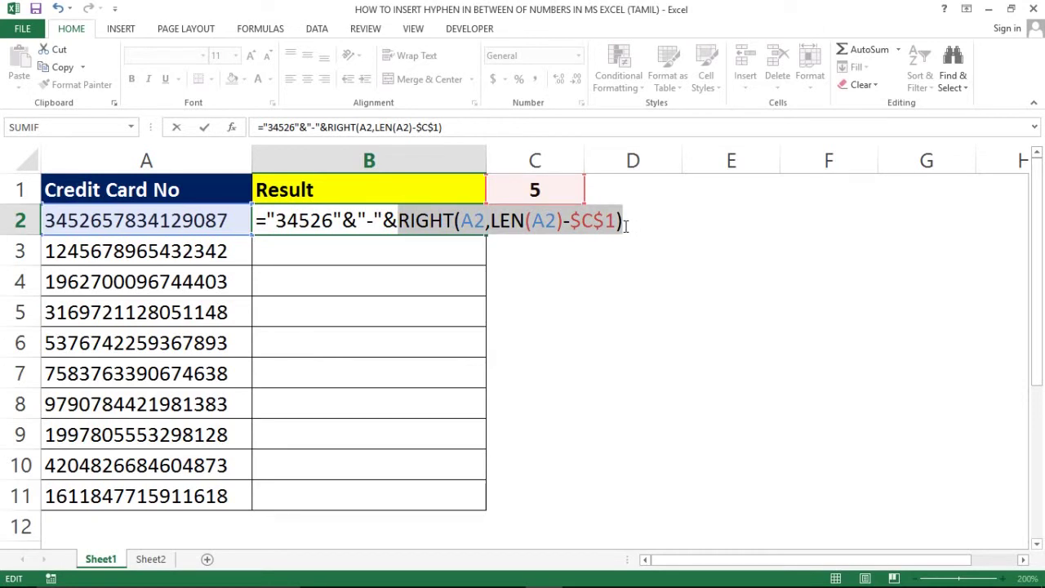
pyautogui.press('F9')
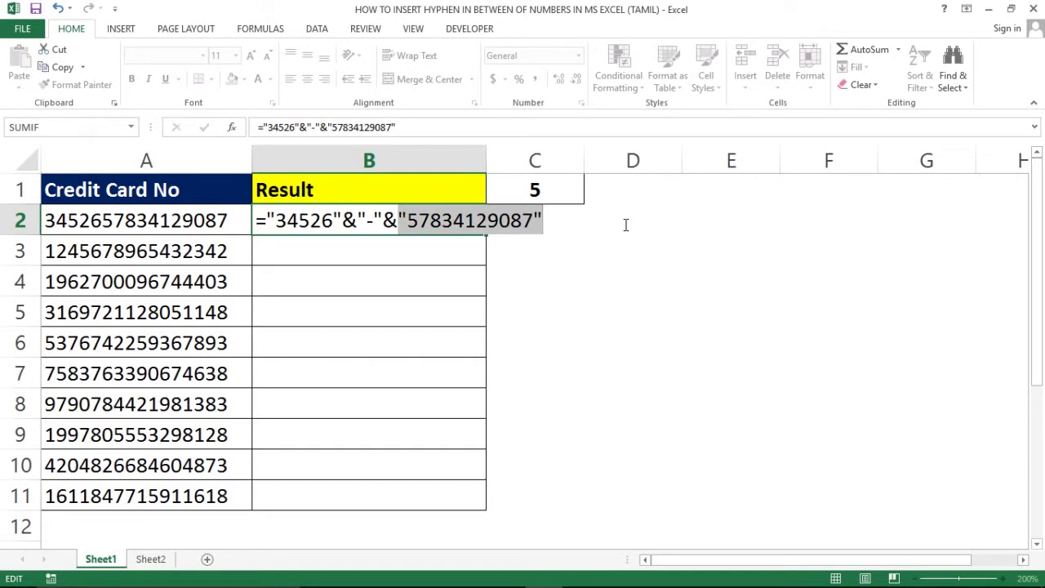
pyautogui.press('Escape')
pyautogui.press('Right')
pyautogui.press('Left')
pyautogui.press('Left')
# Fill B2's hyphen formula down B2:B11 so every card number splits after five digits.
pyautogui.hotkey('ctrl', 'Down')
pyautogui.press('Right')
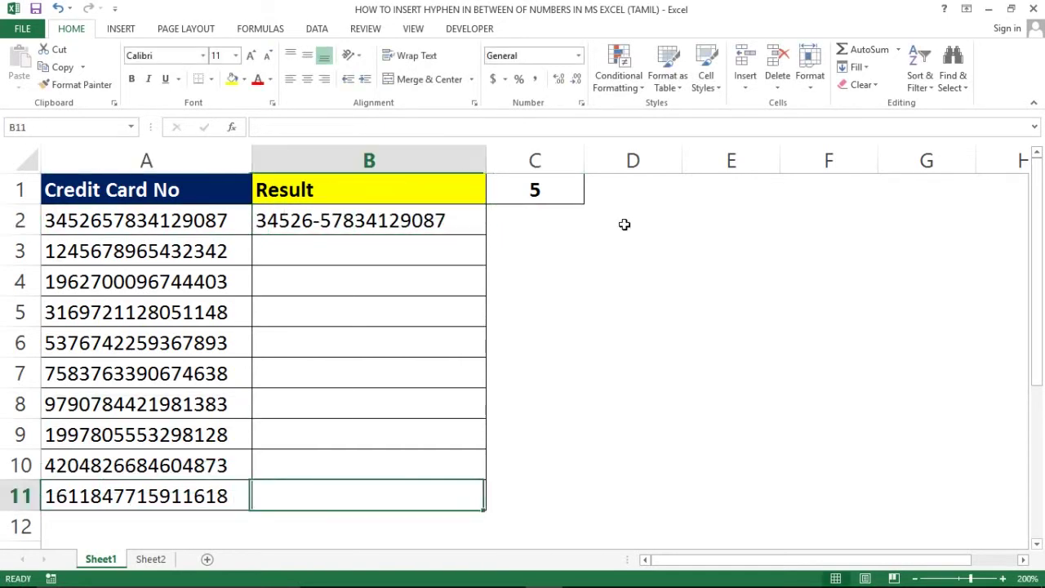
pyautogui.hotkey('ctrl', 'shift', 'Up')
pyautogui.hotkey('ctrl', 'e')
pyautogui.press('Left')
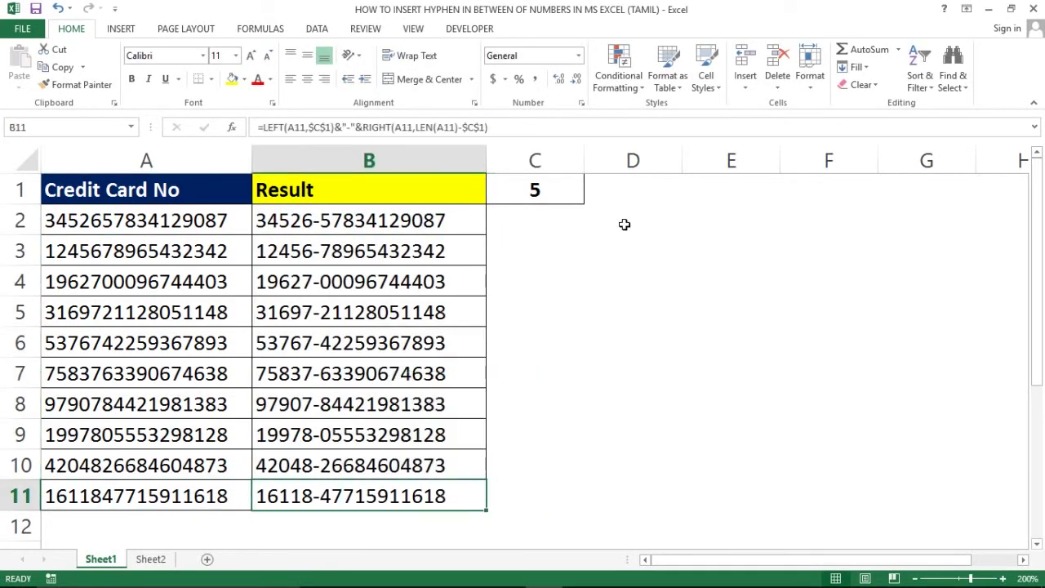
pyautogui.hotkey('ctrl', 'Up')
pyautogui.hotkey('ctrl', 'shift', 'Down')
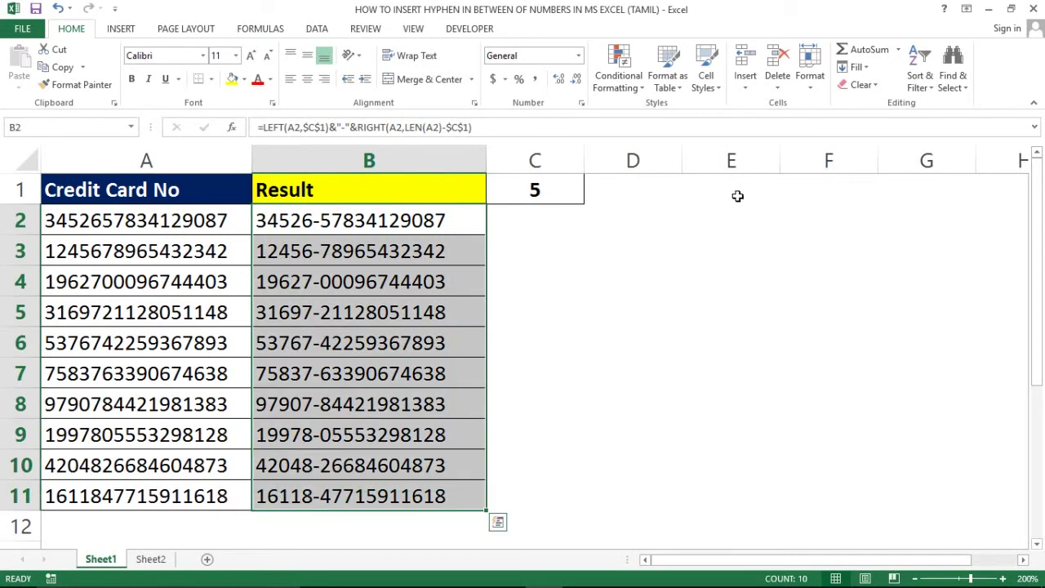
pyautogui.click(439, 221)
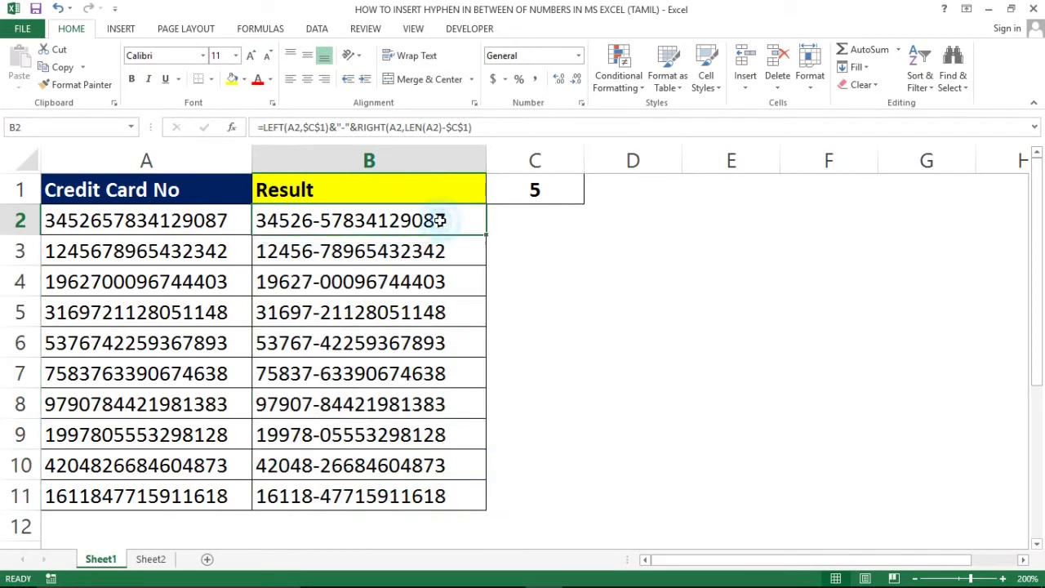
pyautogui.click(648, 242)
# Discard the unfinished entry in D3 and move to cell D4.
pyautogui.write('=')
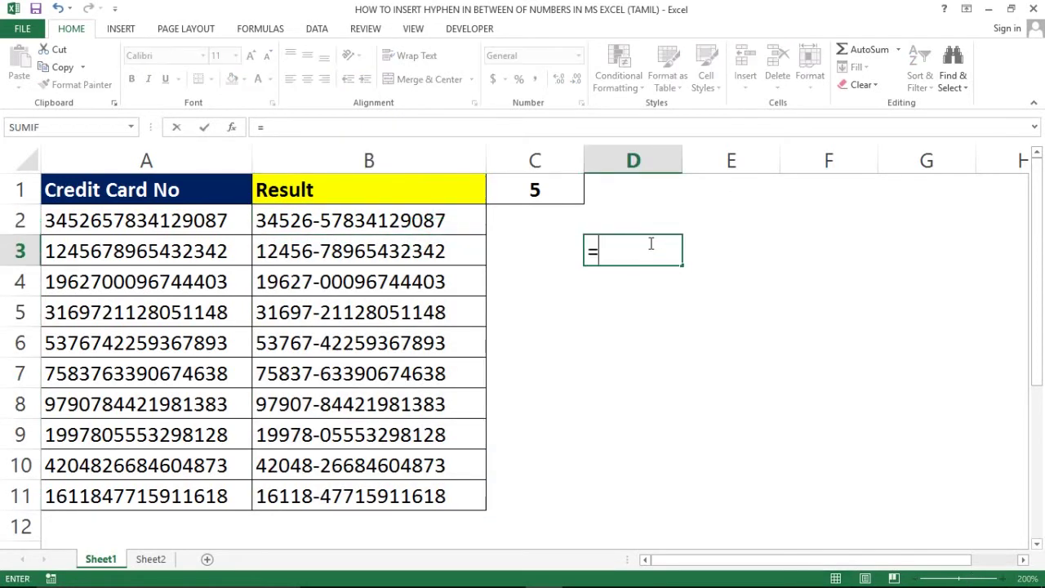
pyautogui.press('Right')
pyautogui.press('Escape')
pyautogui.press('Right')
pyautogui.press('Down')
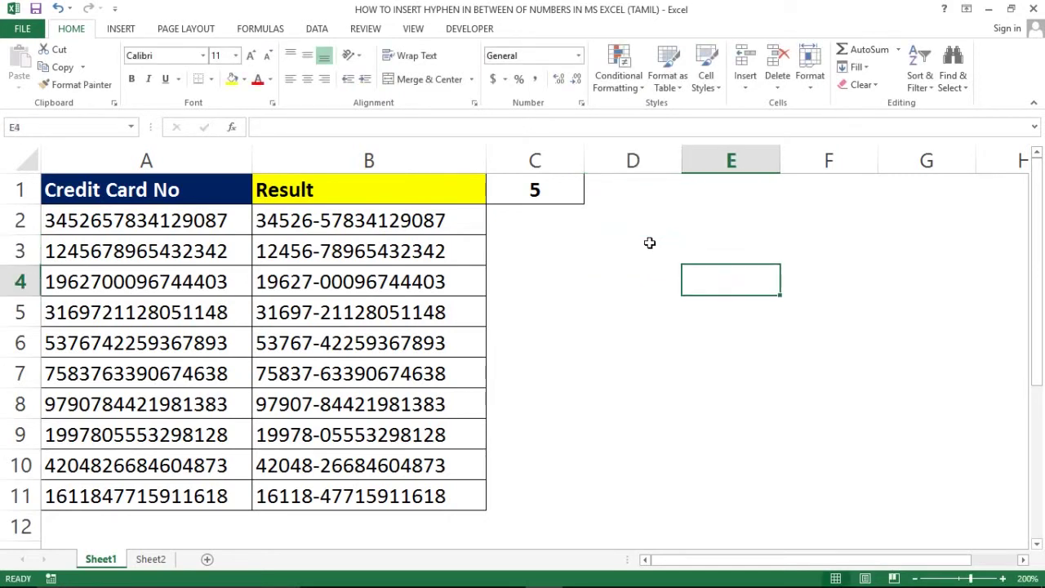
pyautogui.press('Left')
pyautogui.press('Right')
pyautogui.press('Down')
pyautogui.press('Down')
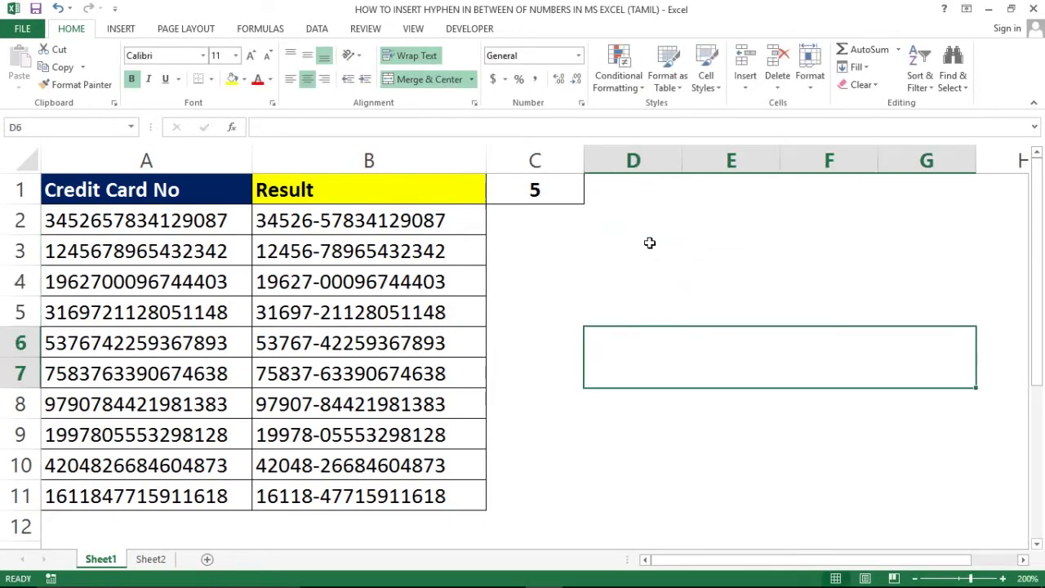
pyautogui.press('Up')
pyautogui.press('Up')
pyautogui.press('Left')
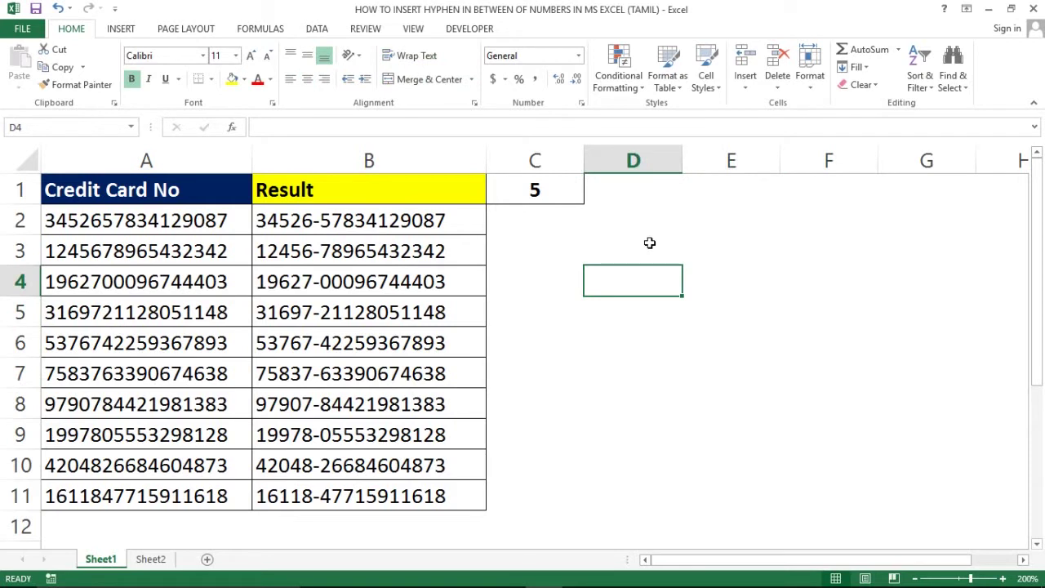
# Enter =FORMULATEXT(B2) in D4 to show the hyphen formula's text.
pyautogui.write('=FIRN')
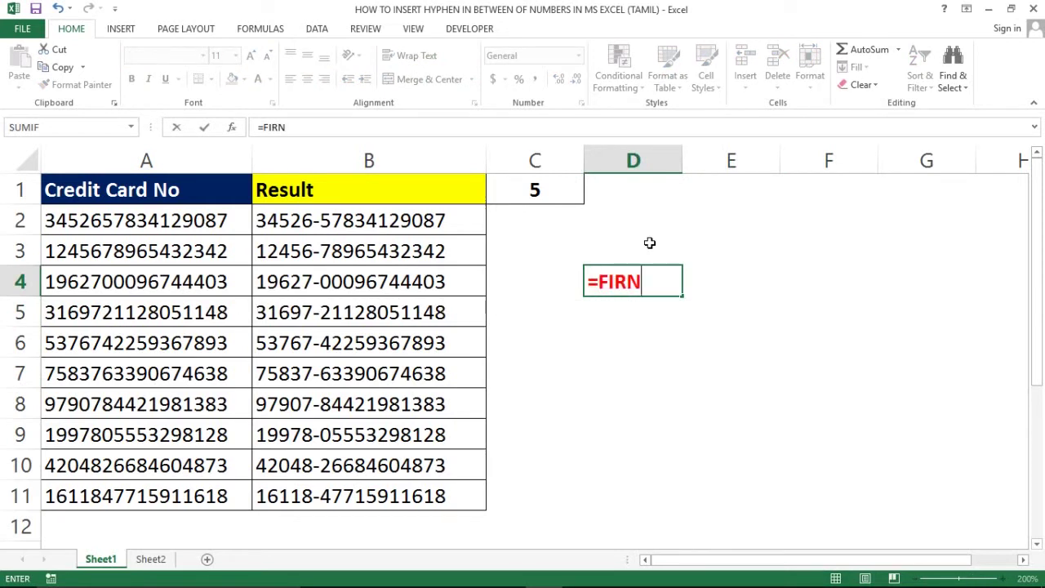
pyautogui.press('BackSpace')
pyautogui.press('BackSpace')
pyautogui.press('BackSpace')
pyautogui.write('O')
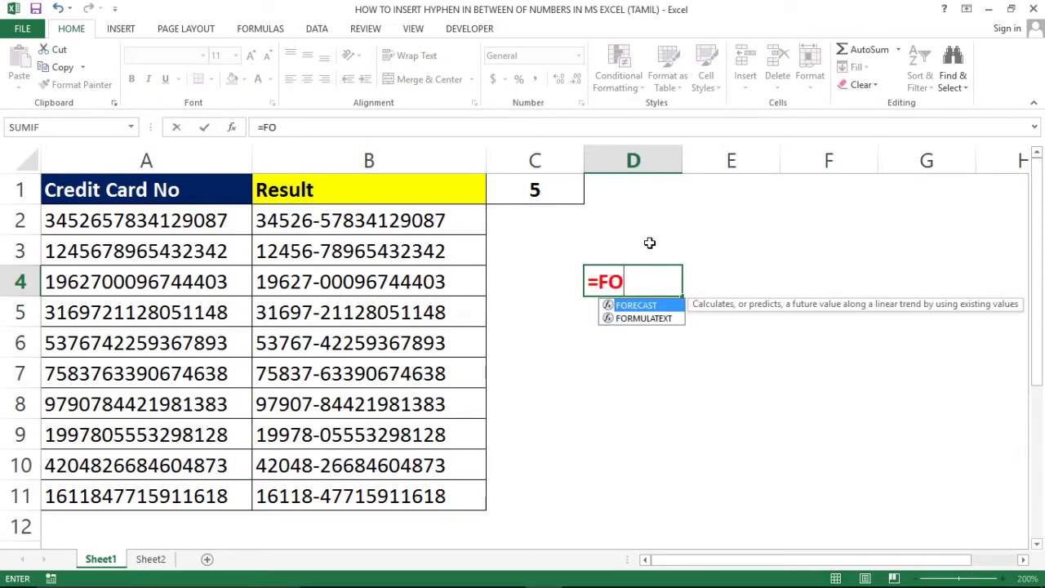
pyautogui.write('R')
pyautogui.press('Tab')
pyautogui.press('Left')
pyautogui.press('Left')
pyautogui.press('Up')
pyautogui.press('Up')
pyautogui.press('Up')
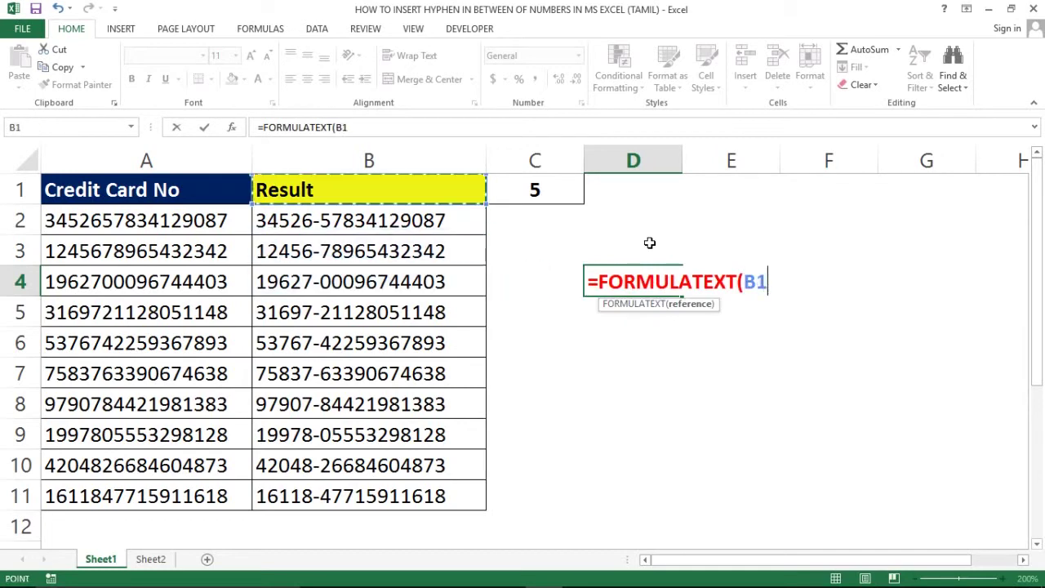
pyautogui.press('Down')
pyautogui.press('Return')
# Convert D4 to a fixed text value with Paste Special > Values.
pyautogui.press('Up')
pyautogui.hotkey('ctrl', 'c')
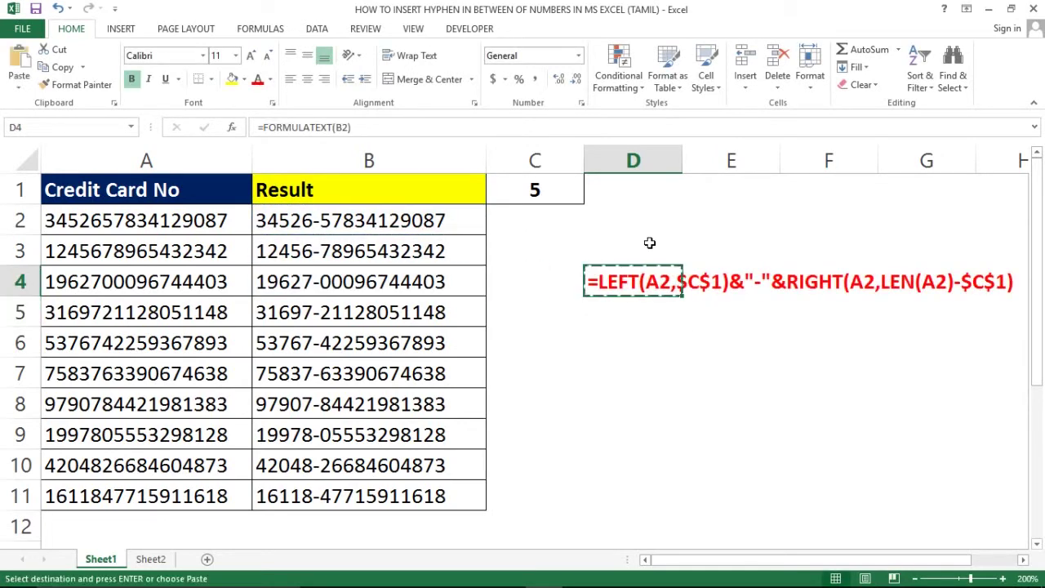
pyautogui.hotkey('alt', 'e')
pyautogui.press('s')
pyautogui.press('v')
pyautogui.press('Return')
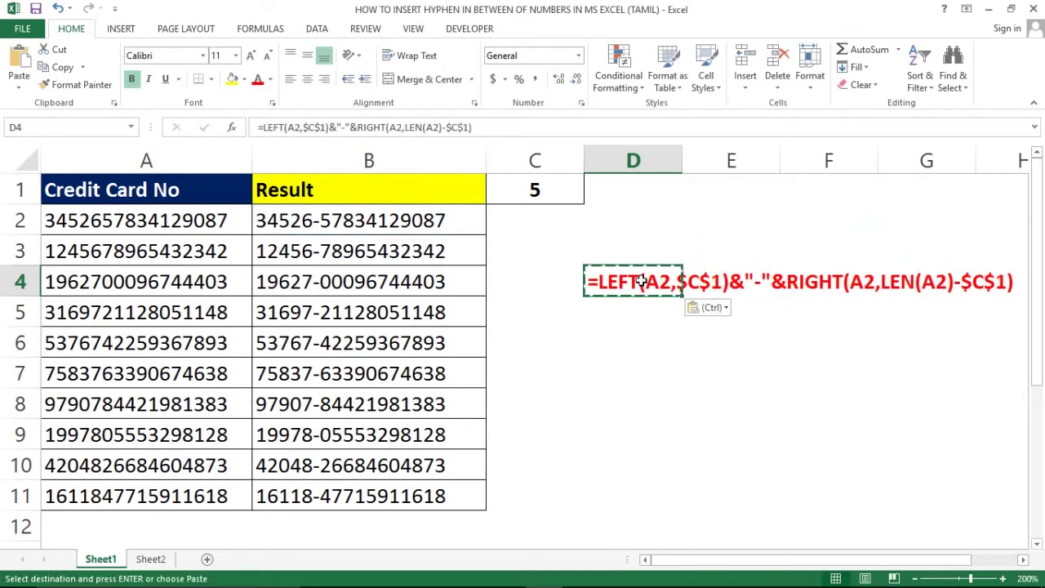
pyautogui.click(620, 356)
pyautogui.press('Escape')
pyautogui.click(534, 312)
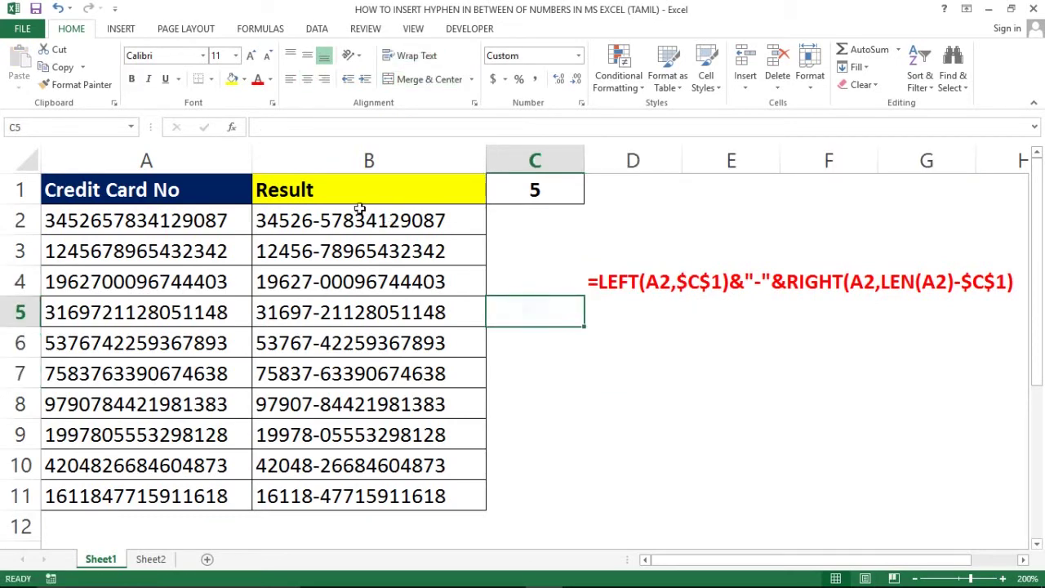
pyautogui.click(351, 220)
# Delete the old Result values in B2:B11.
pyautogui.hotkey('ctrl', 'shift', 'Down')
pyautogui.press('Delete')
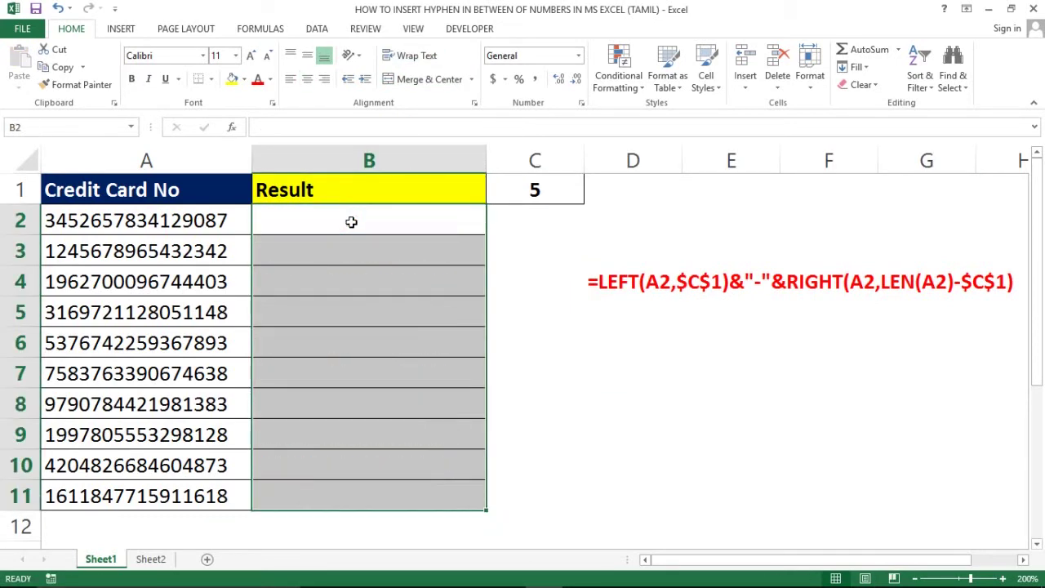
pyautogui.press('Up')
pyautogui.click(351, 222)
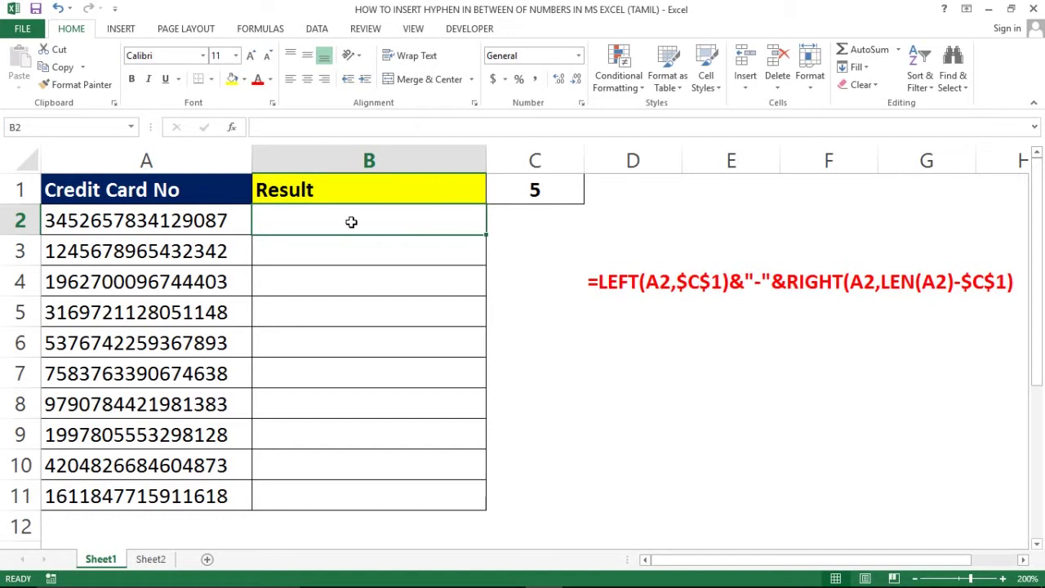
# Start B2's formula as =CONCATENATE(LEFT(A2,$C$1),"-" with C1 made absolute.
pyautogui.click(351, 221)
pyautogui.write('=C')
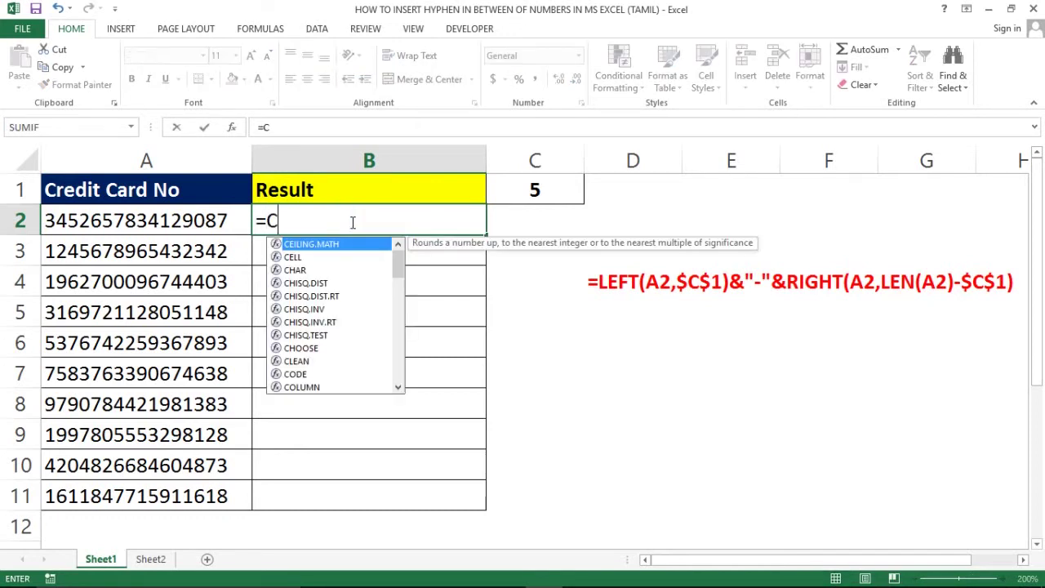
pyautogui.write('ONC')
pyautogui.press('Tab')
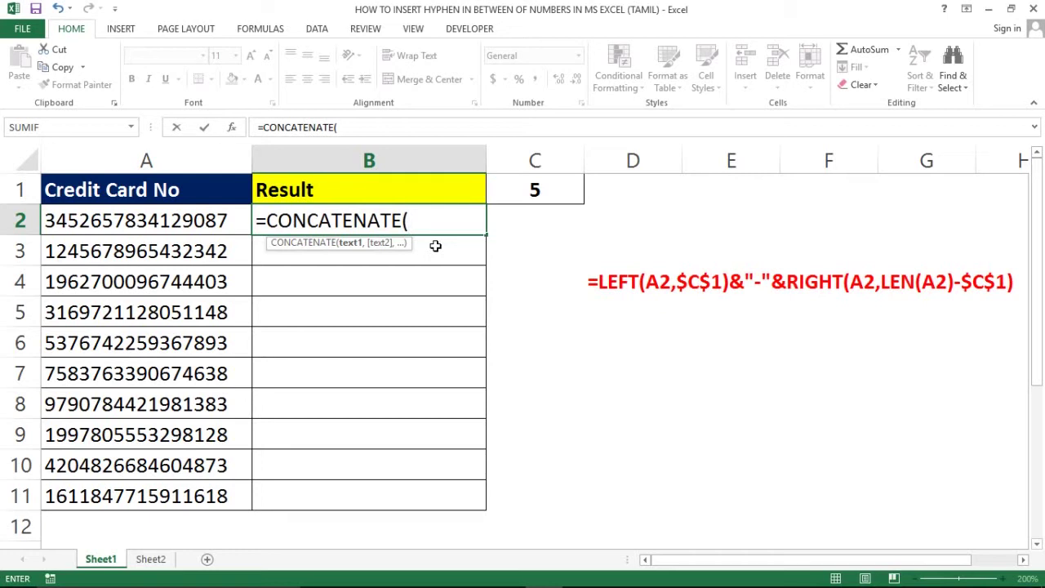
pyautogui.write('LEFT')
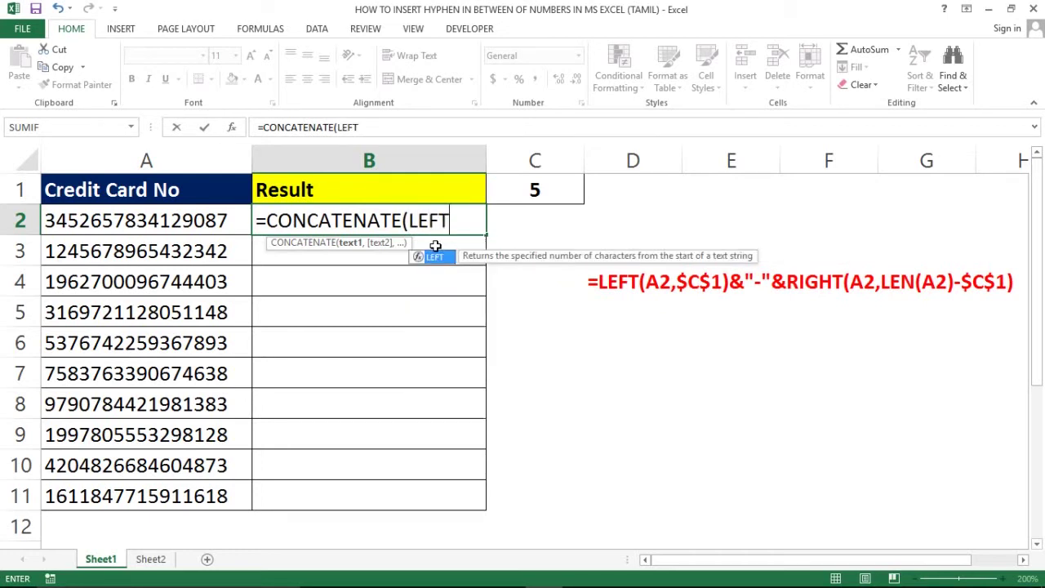
pyautogui.write('(')
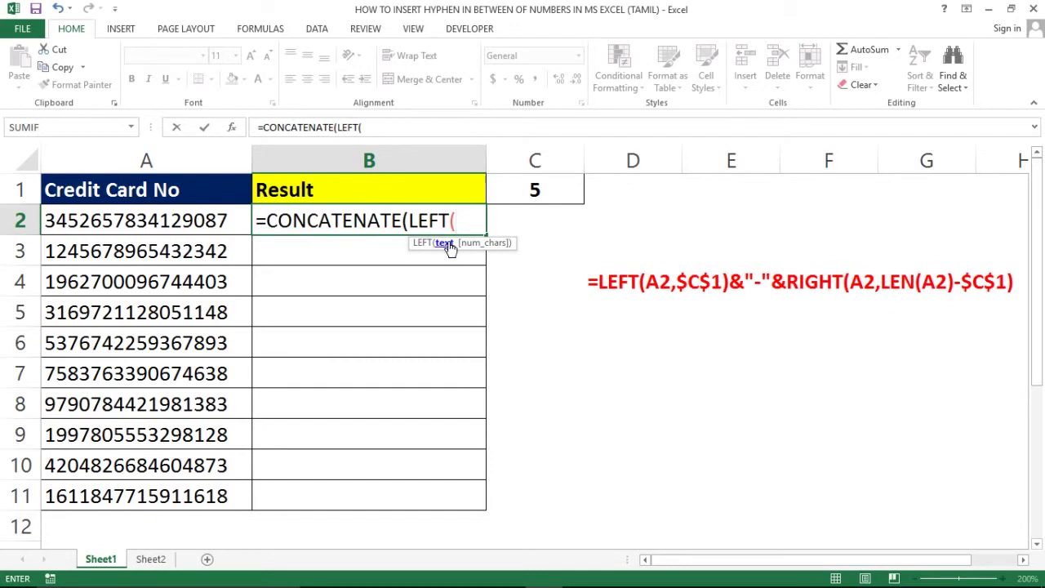
pyautogui.click(231, 219)
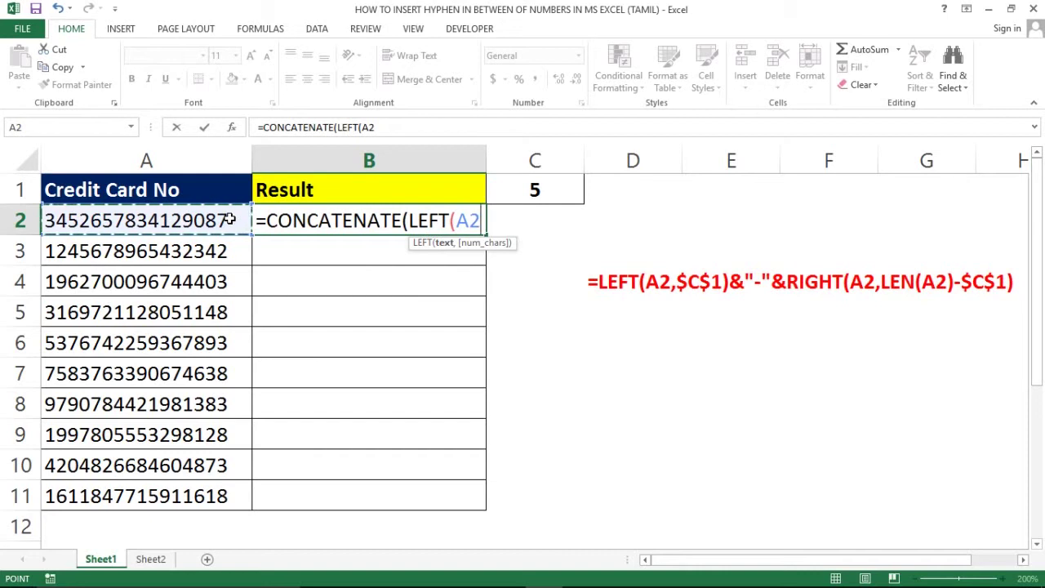
pyautogui.write(',')
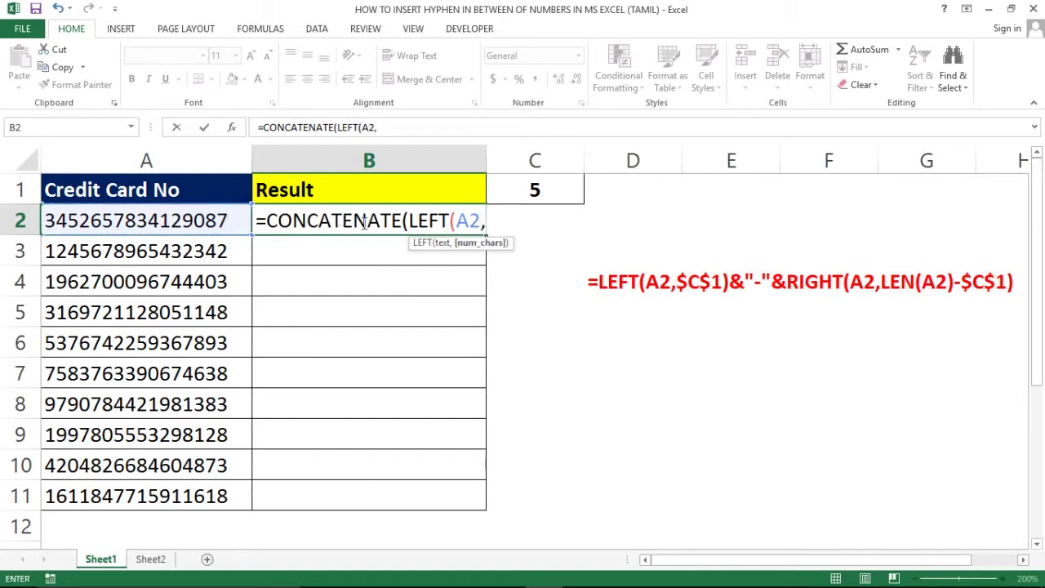
pyautogui.click(547, 189)
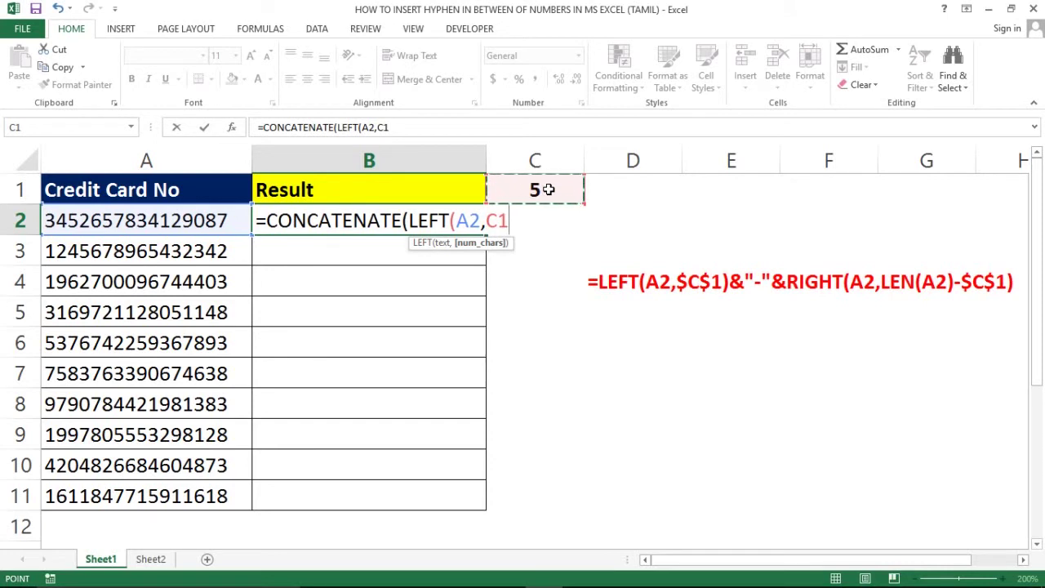
pyautogui.press('F4')
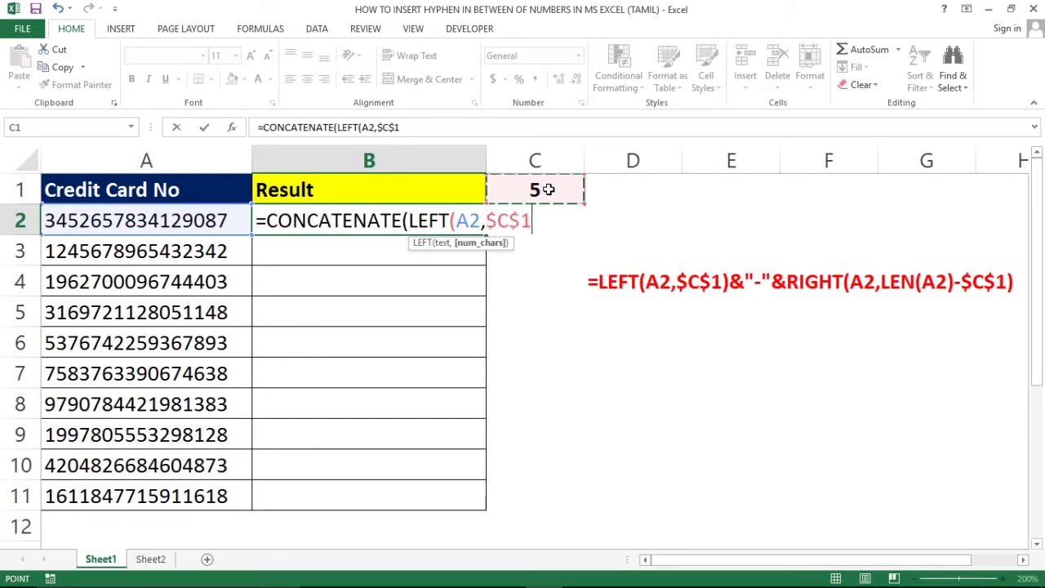
pyautogui.write(')')
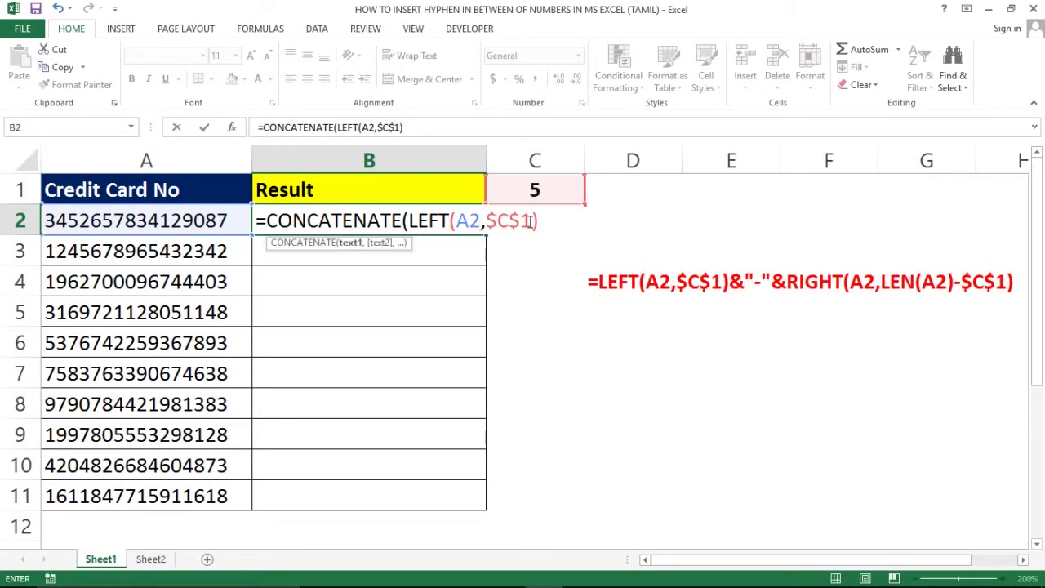
pyautogui.click(350, 244)
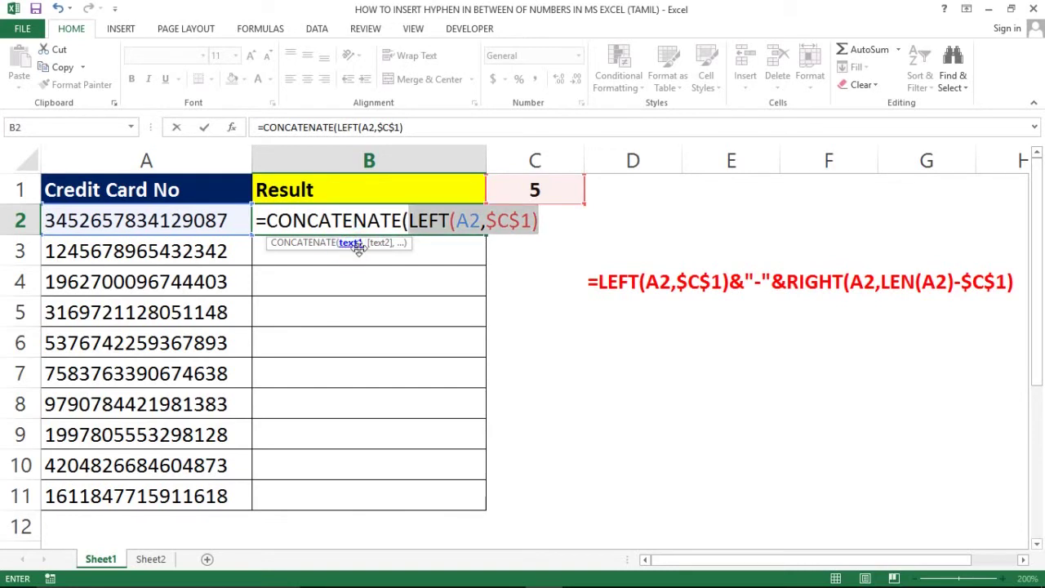
pyautogui.click(543, 222)
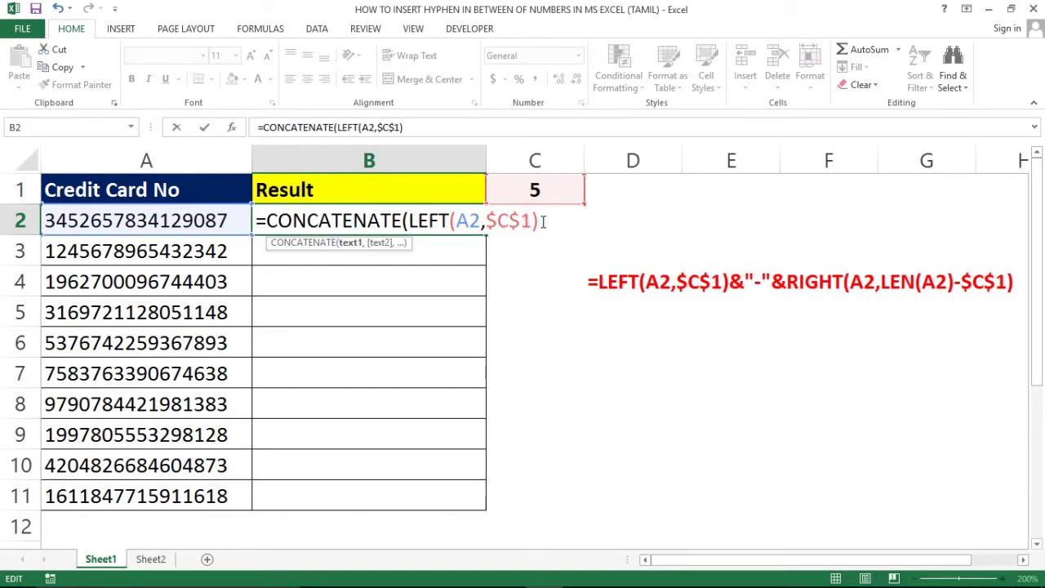
pyautogui.write(',')
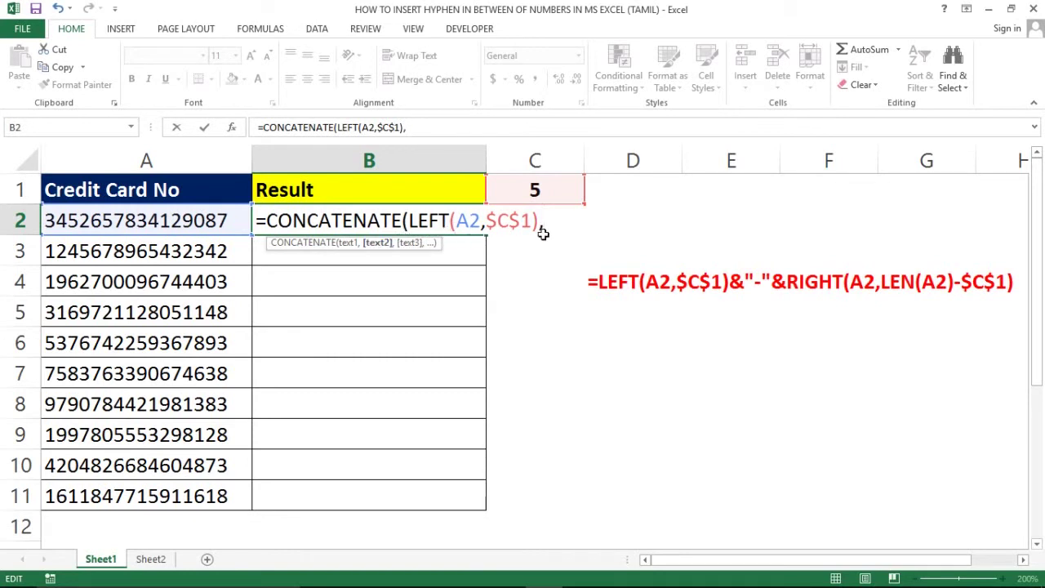
pyautogui.write('"-"')
pyautogui.click(541, 224)
pyautogui.click(568, 217)
pyautogui.write(',')
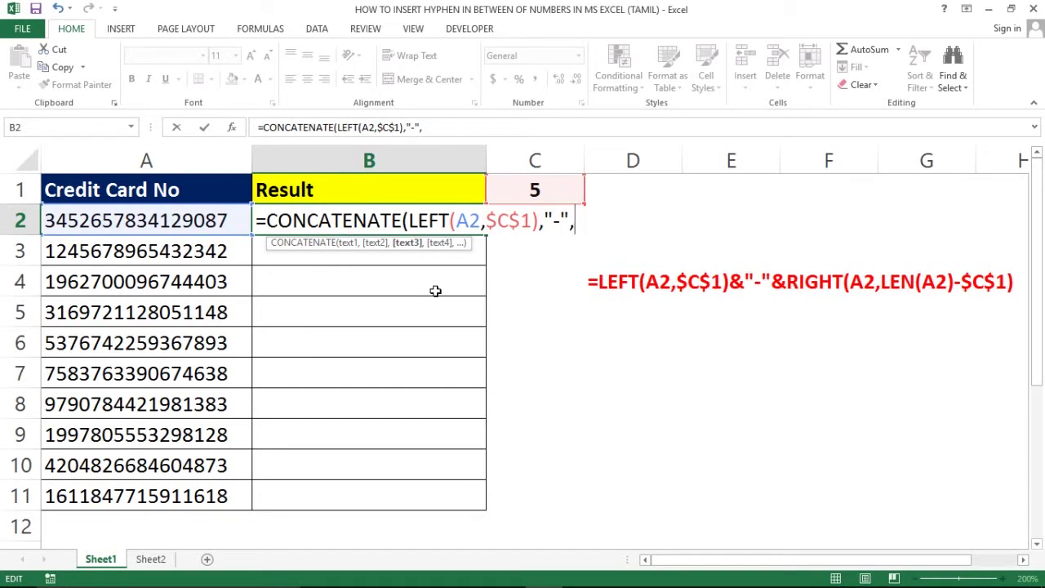
pyautogui.write('RIGHT(')
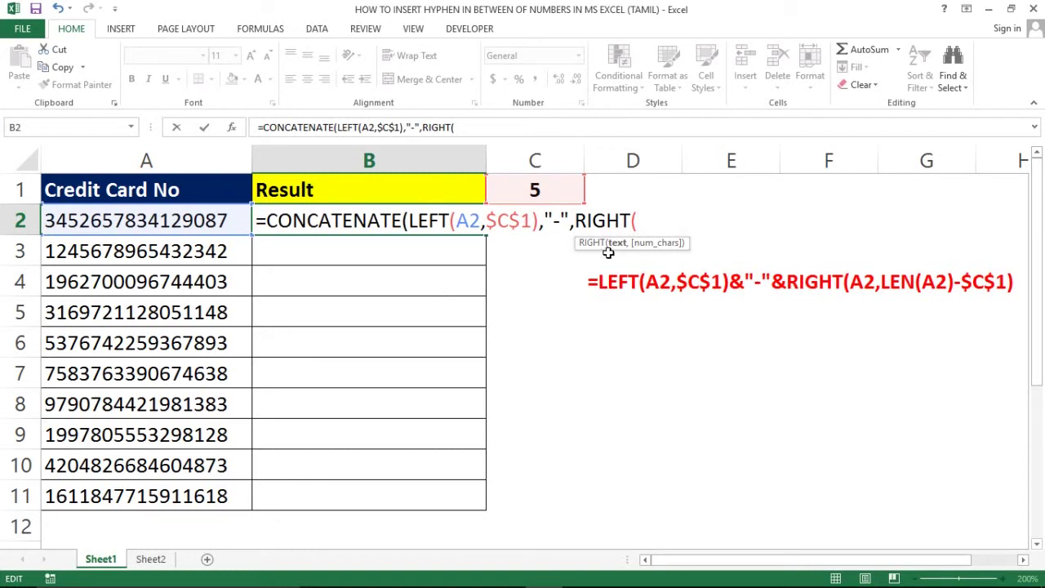
pyautogui.click(112, 229)
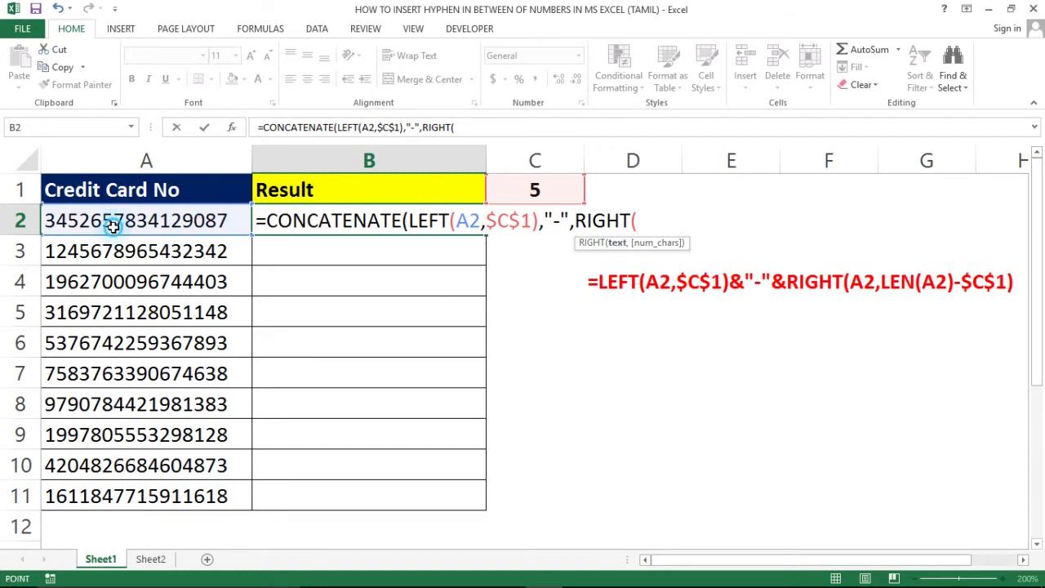
pyautogui.write('A2,')
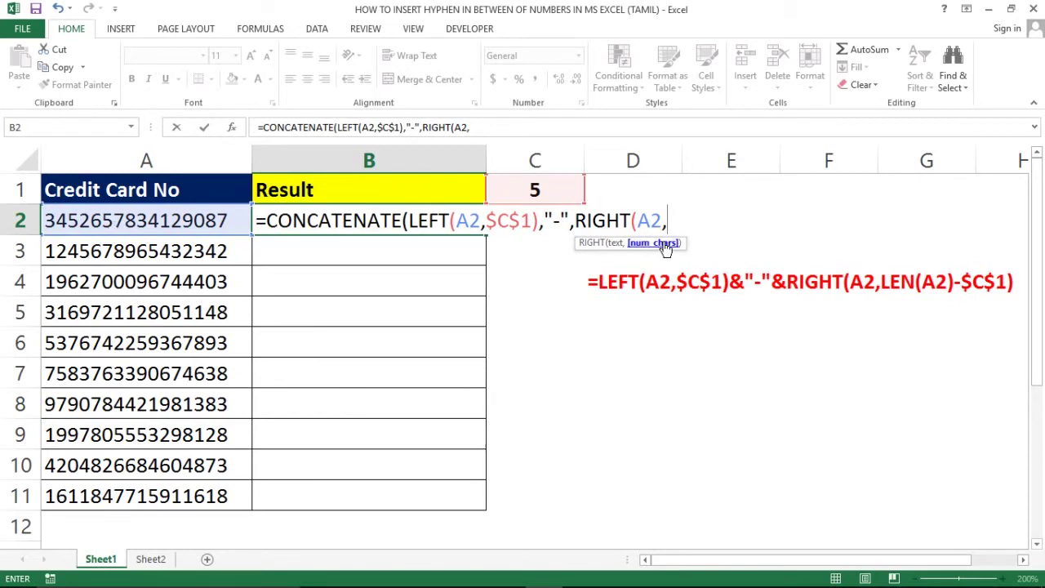
pyautogui.write('LEN')
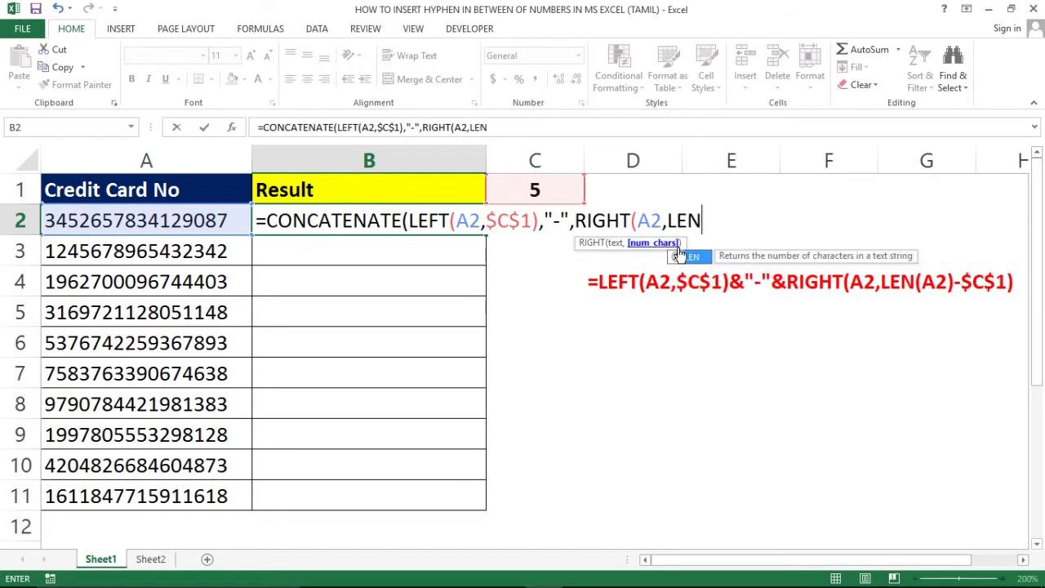
pyautogui.write('(')
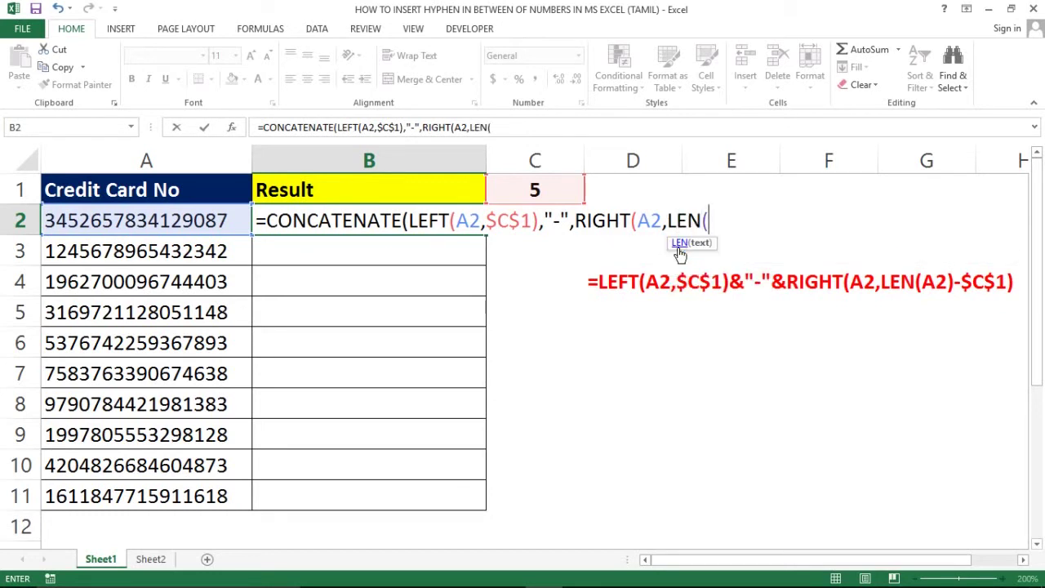
pyautogui.click(81, 218)
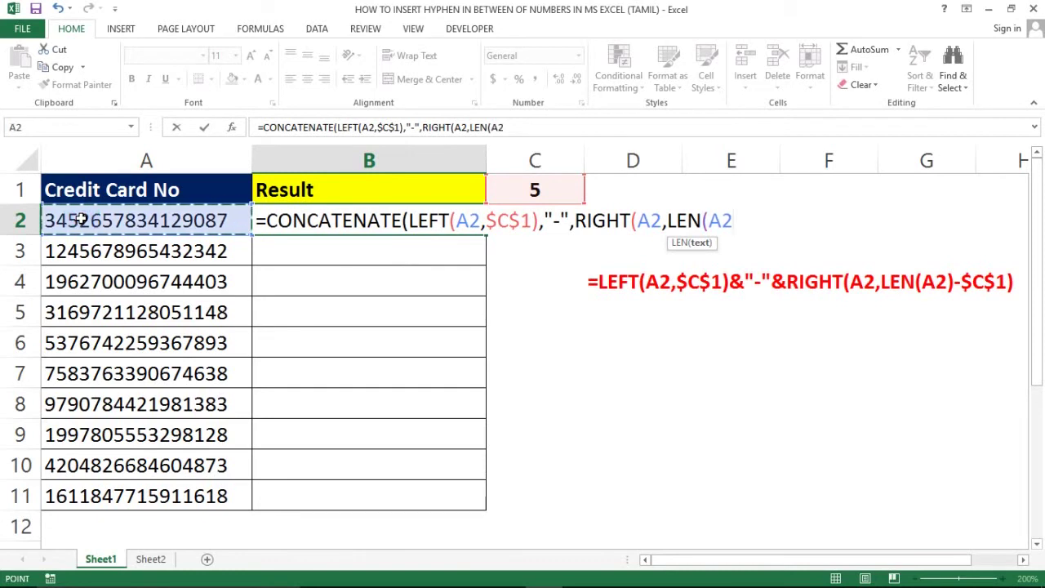
pyautogui.write(')')
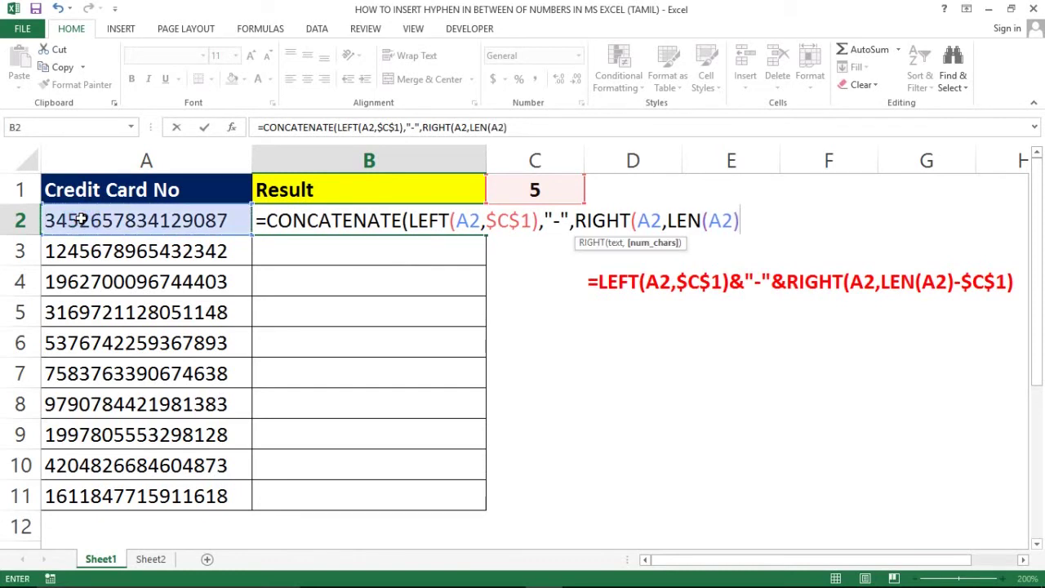
pyautogui.write('-')
pyautogui.click(541, 189)
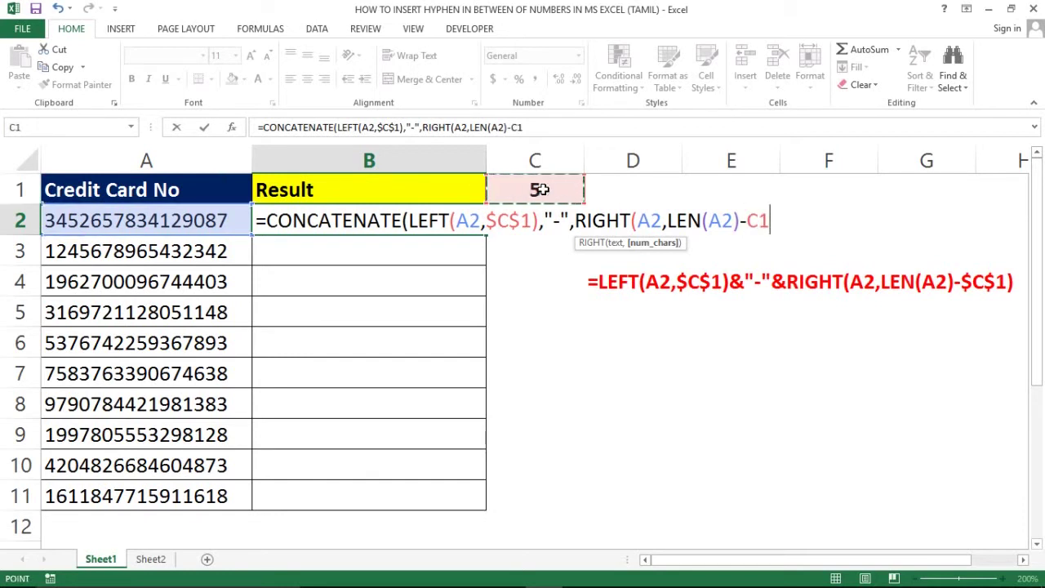
pyautogui.press('F4')
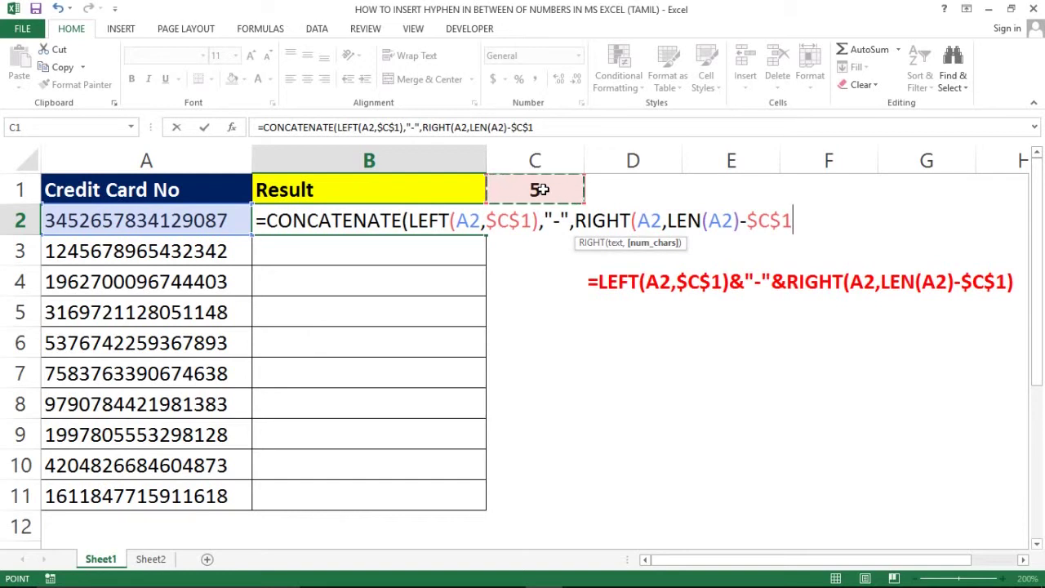
pyautogui.write(')')
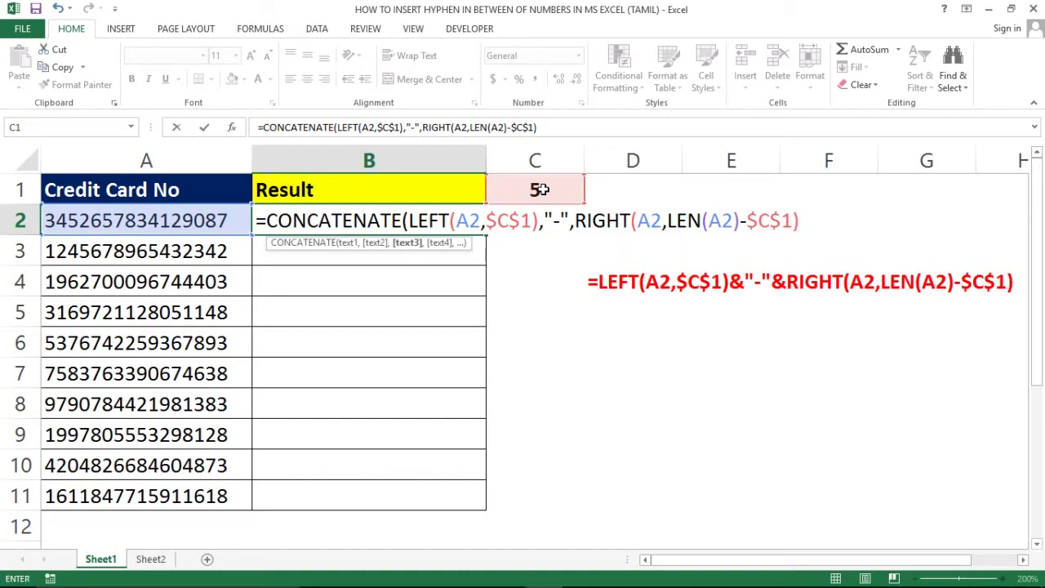
pyautogui.write(')')
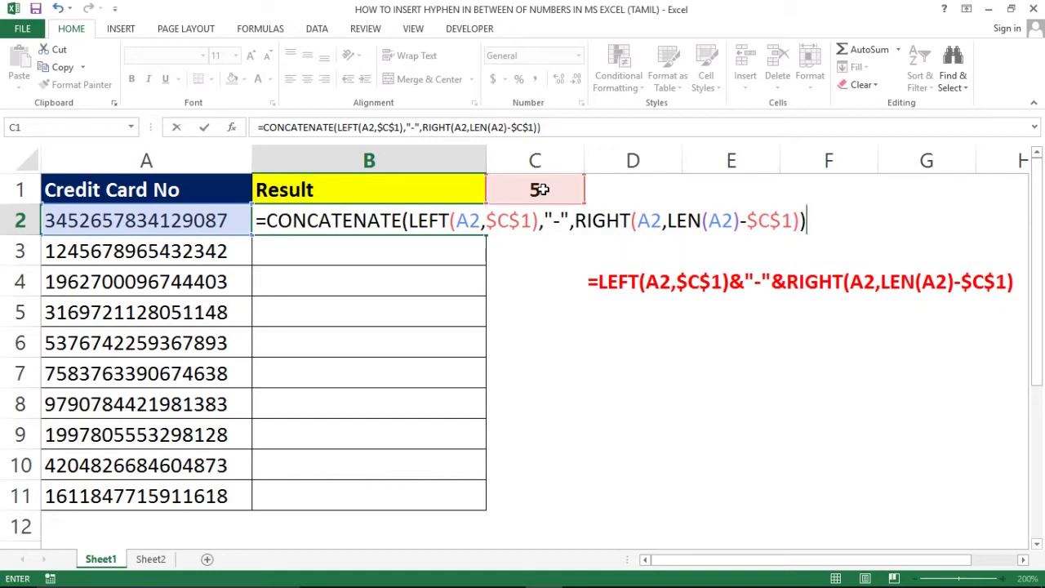
pyautogui.press('Return')
# Fill B2's CONCATENATE formula down to B11.
pyautogui.click(474, 224)
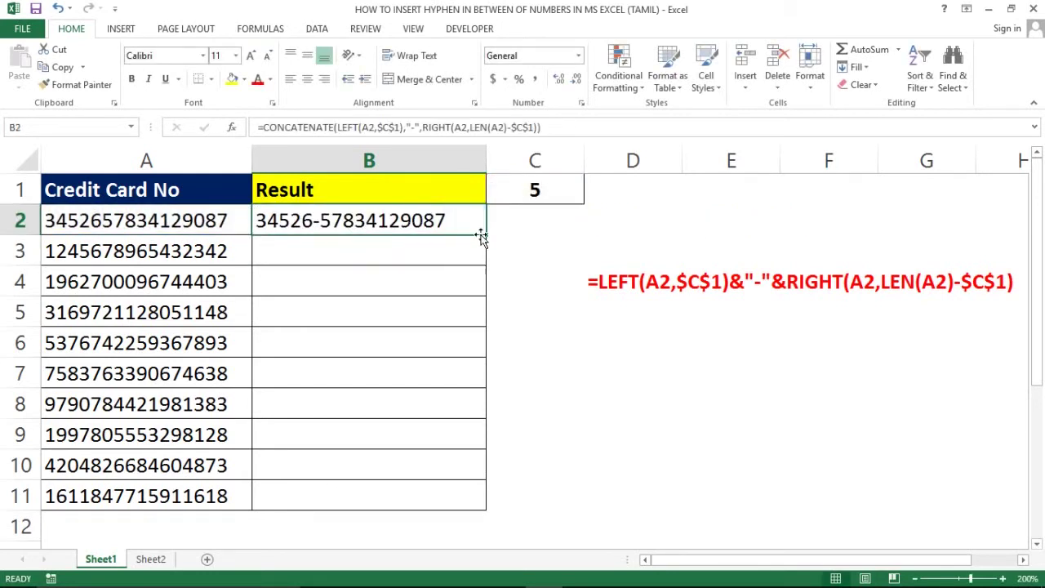
pyautogui.click(482, 236)
pyautogui.doubleClick(486, 235)
pyautogui.click(430, 223)
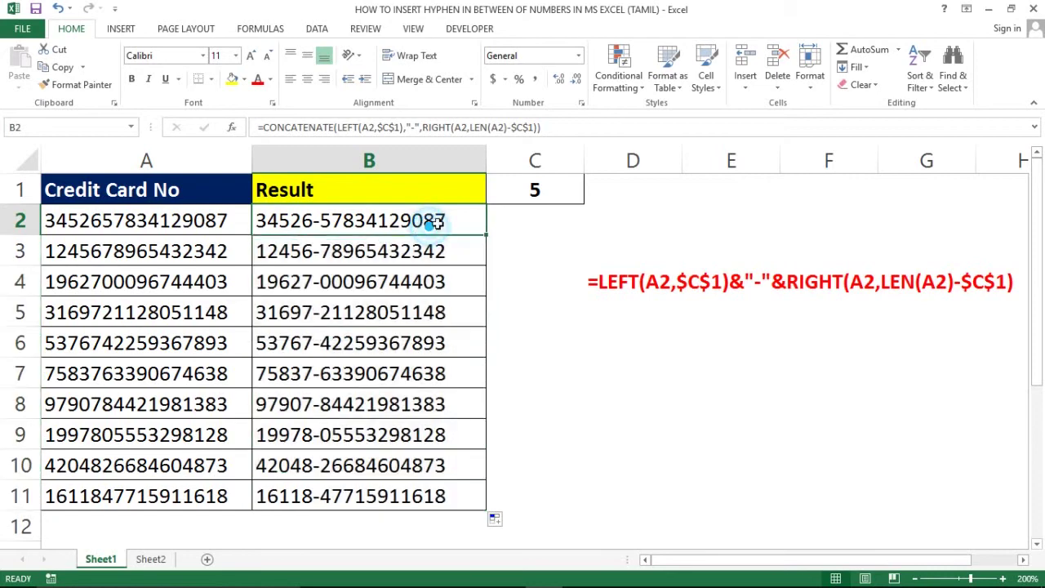
# Change the split position in C1 to 10, then to 3.
pyautogui.click(532, 189)
pyautogui.write('10')
pyautogui.press('Return')
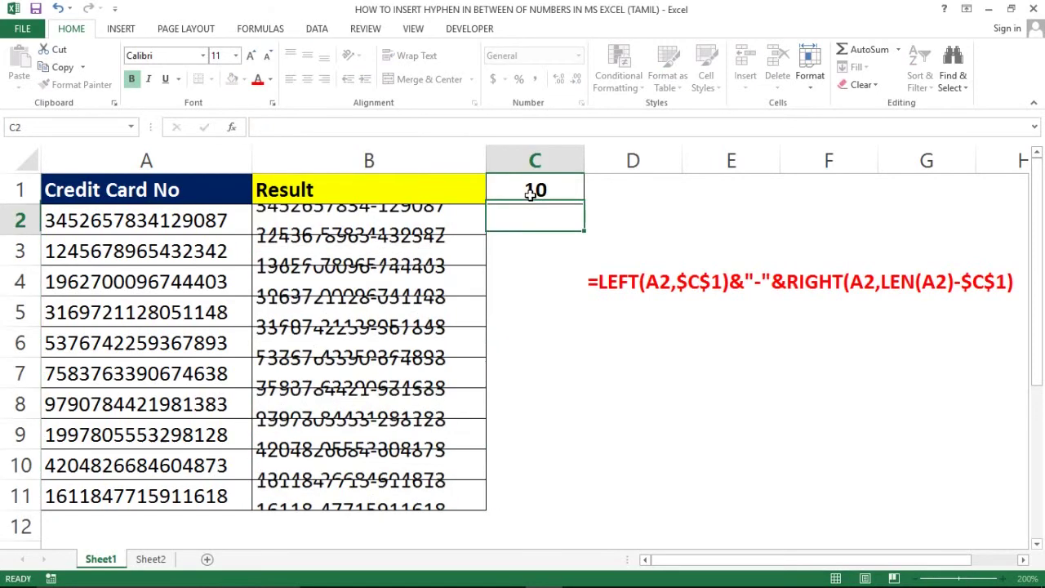
pyautogui.click(454, 205)
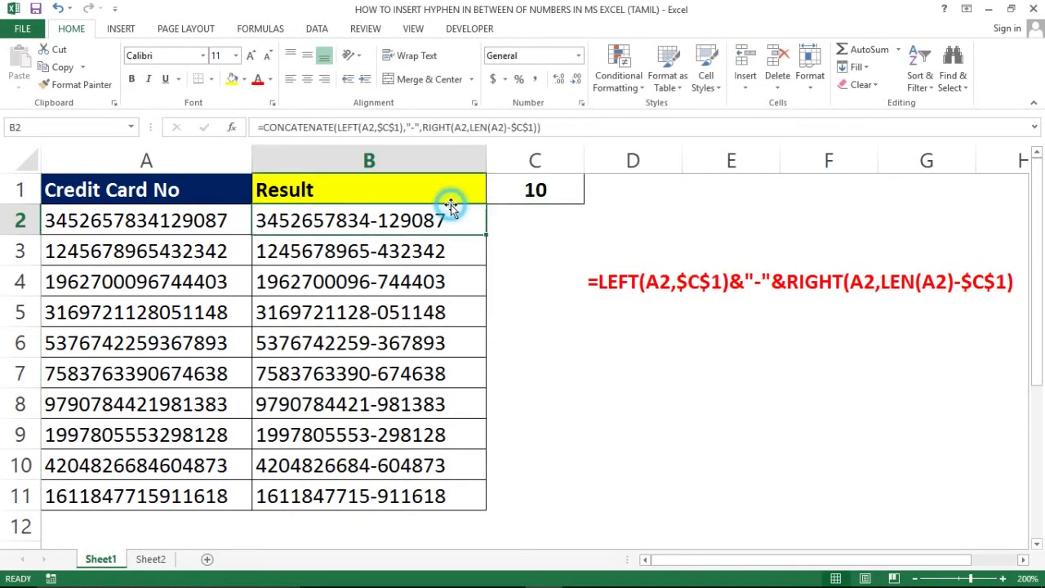
pyautogui.click(523, 188)
pyautogui.write('3')
pyautogui.press('Return')
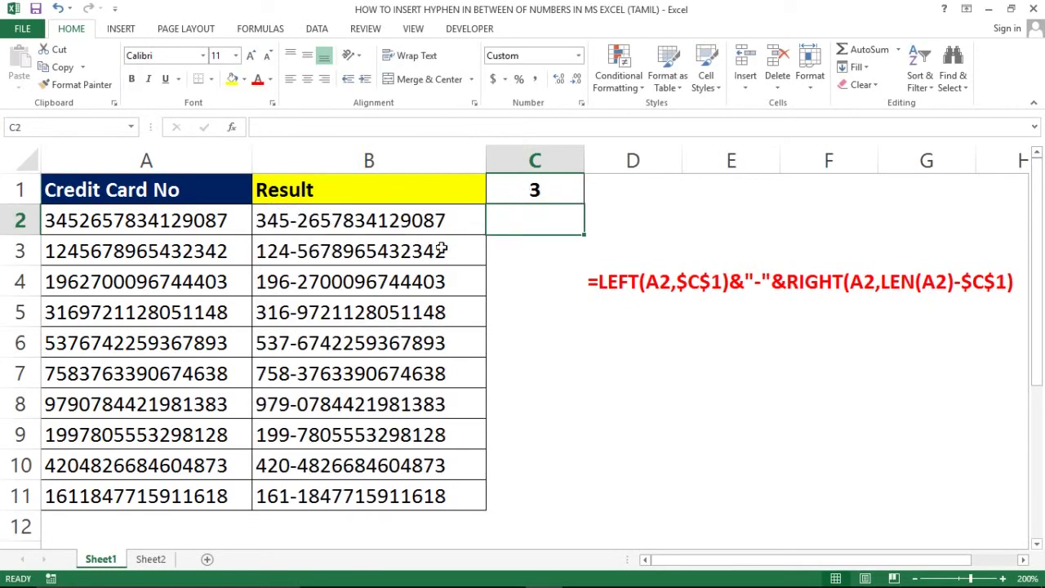
pyautogui.click(441, 249)
pyautogui.click(664, 335)
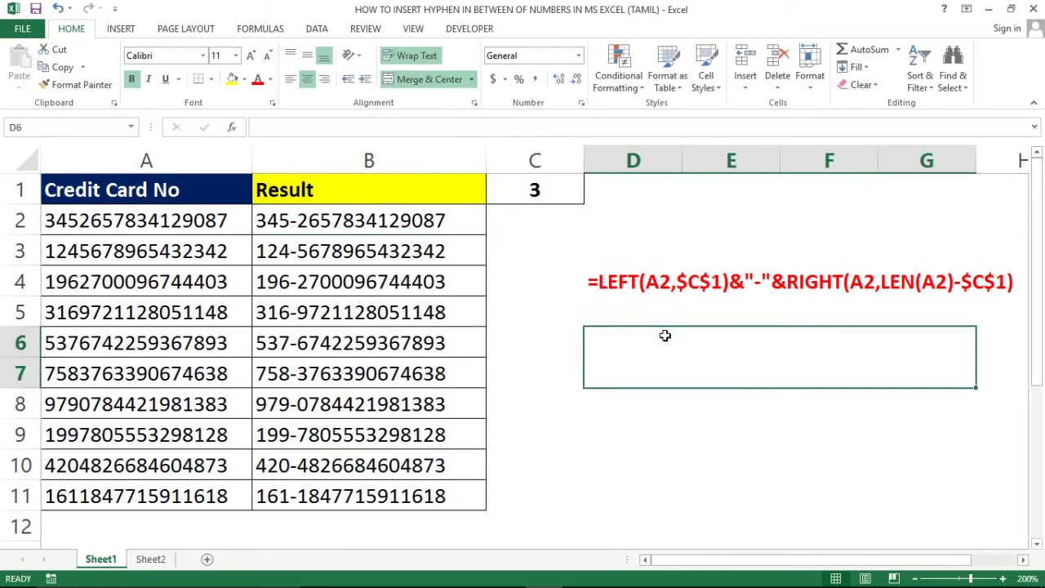
# Enter =FORMULATEXT(B2) in the merged D6 box below the red formula.
pyautogui.write('=FORM')
pyautogui.press('Tab')
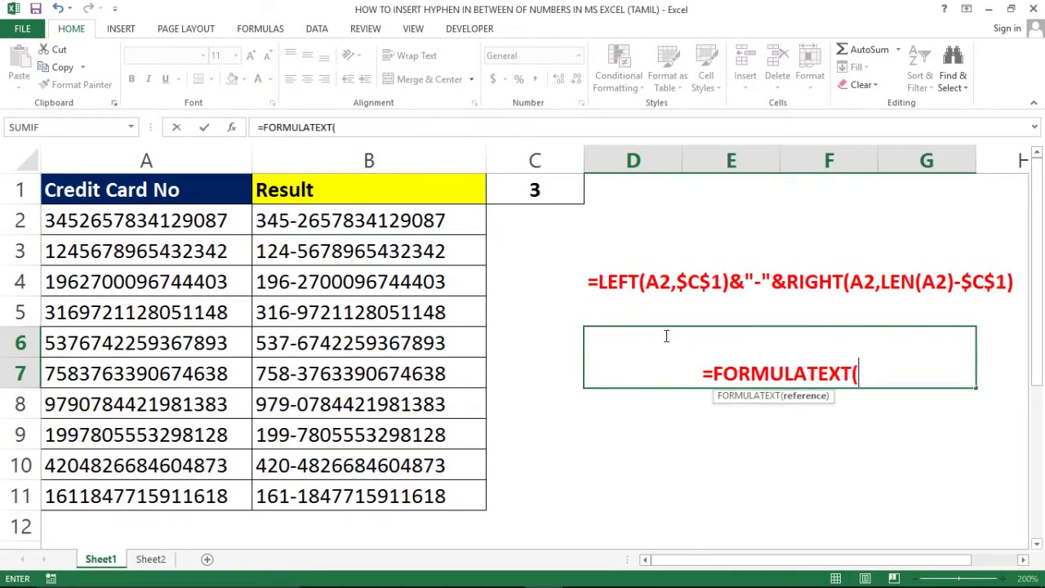
pyautogui.press('Left')
pyautogui.press('Left')
pyautogui.press('Left')
pyautogui.press('Up')
pyautogui.press('Up')
pyautogui.press('Up')
pyautogui.press('Right')
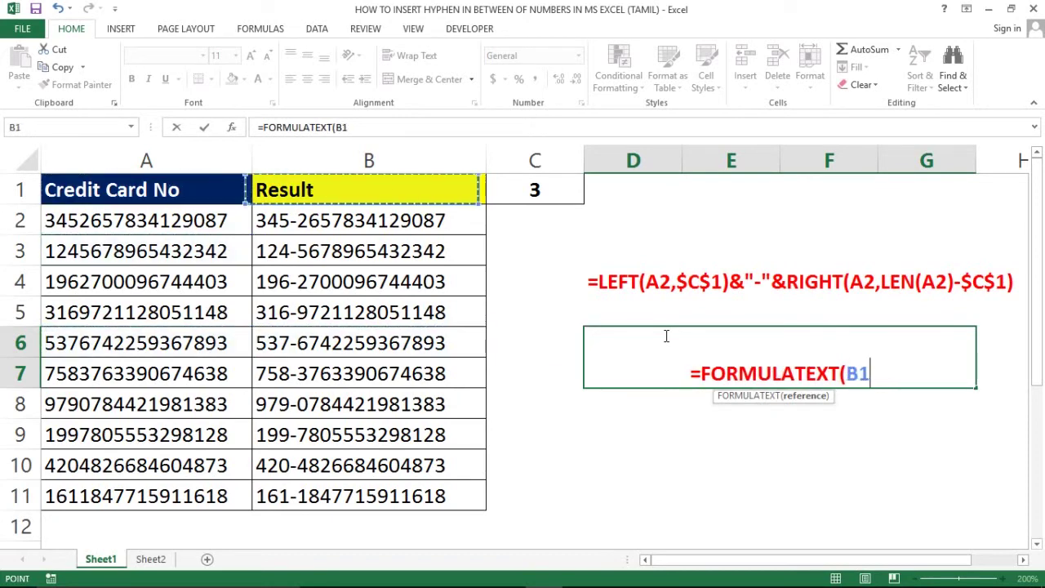
pyautogui.press('Down')
pyautogui.press('Return')
pyautogui.press('Up')
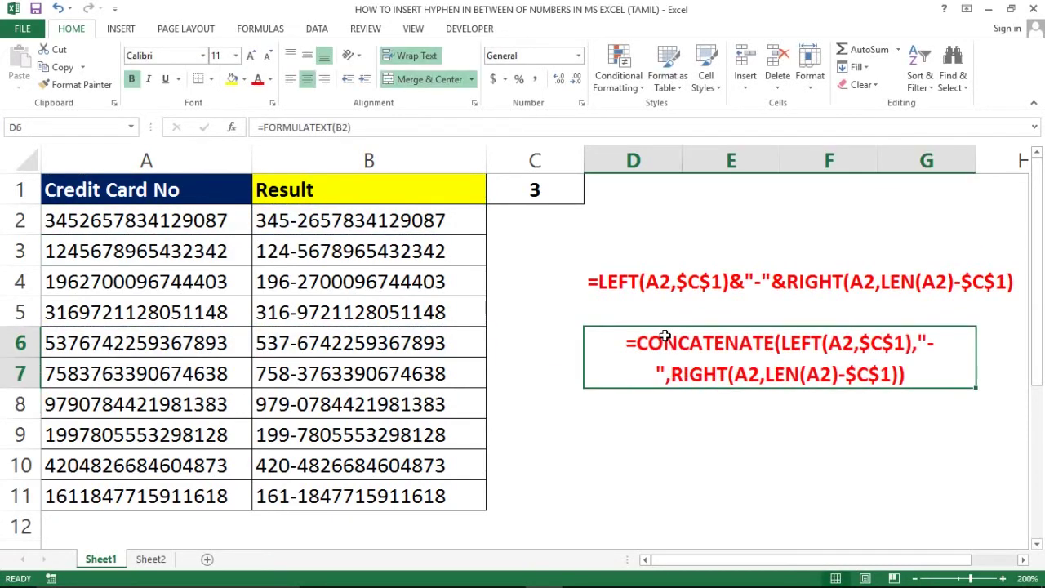
# Replace the D6 formula with its text as a fixed value via Paste Special Values.
pyautogui.hotkey('ctrl', 'c')
pyautogui.hotkey('ctrl', 'alt', 'v')
pyautogui.press('v')
pyautogui.press('Return')
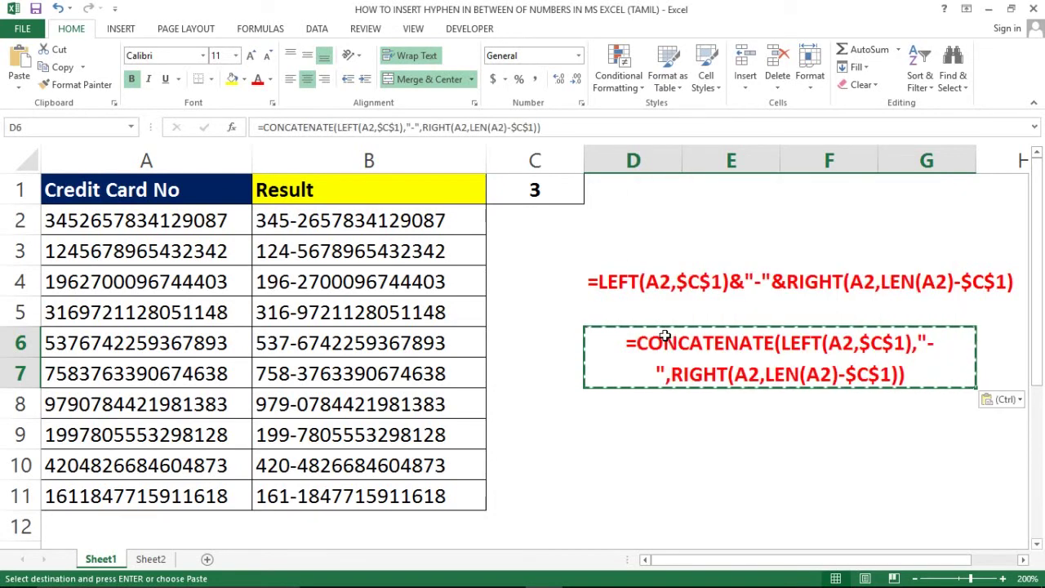
pyautogui.press('Escape')
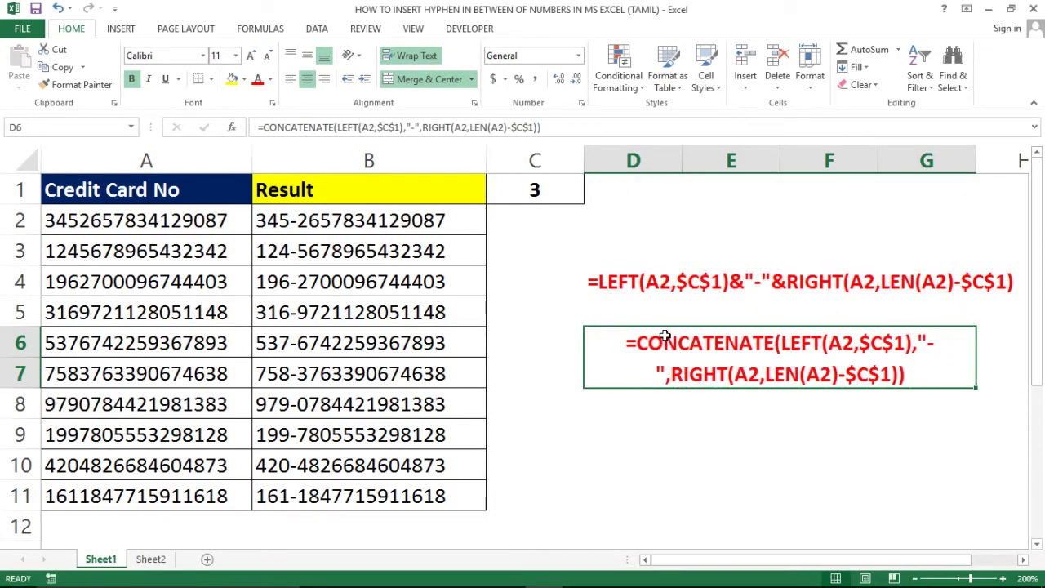
pyautogui.press('Left')
pyautogui.press('Down')
pyautogui.press('Left')
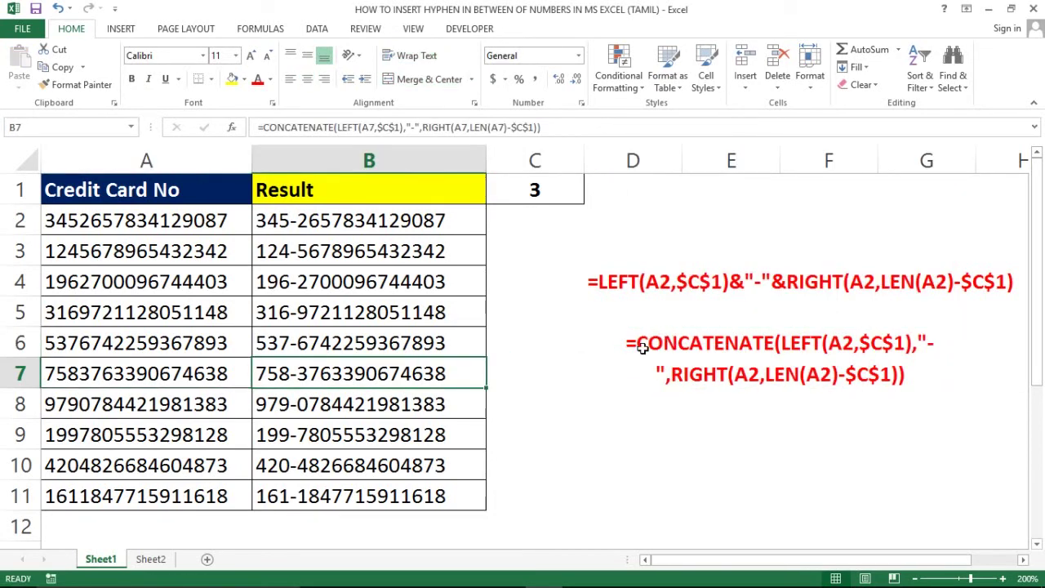
# On Sheet2, delete the 4-4-4-4 hyphenated results in B2:B11.
pyautogui.click(149, 558)
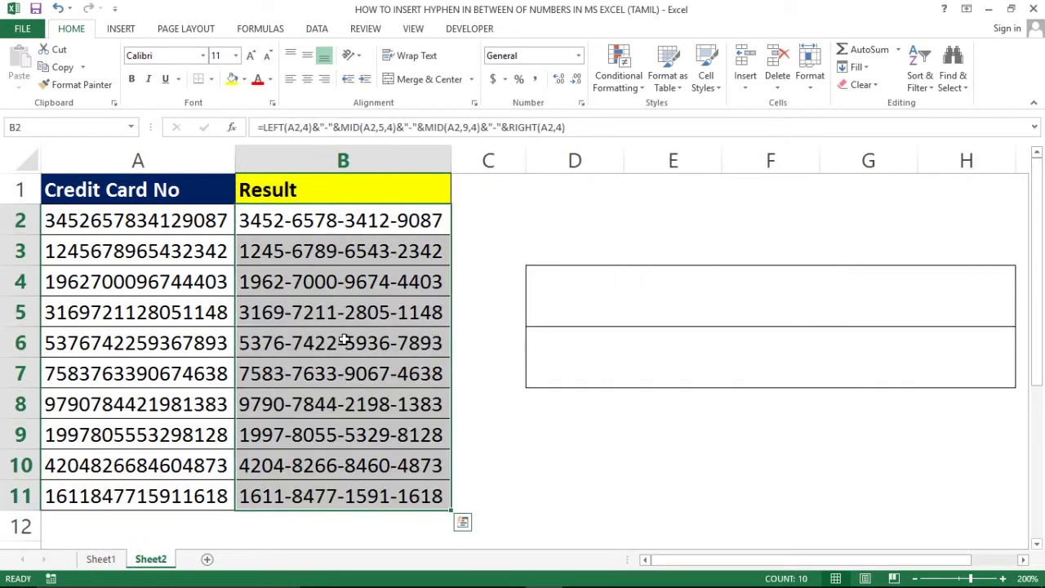
pyautogui.click(344, 340)
pyautogui.press('Up')
pyautogui.press('Up')
pyautogui.press('Up')
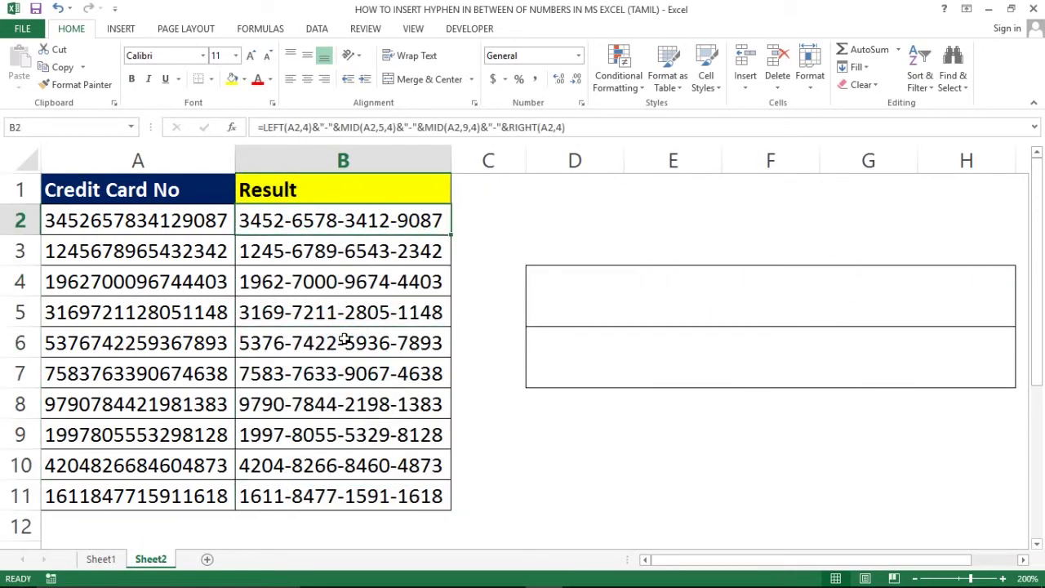
pyautogui.press('Up')
pyautogui.press('Down')
pyautogui.hotkey('ctrl', 'shift', 'Down')
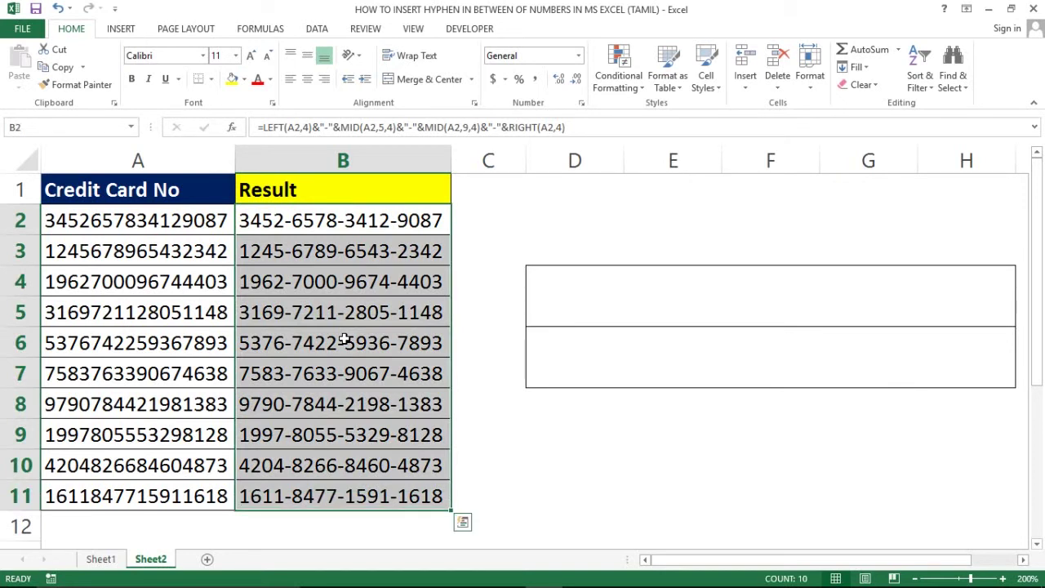
pyautogui.press('Delete')
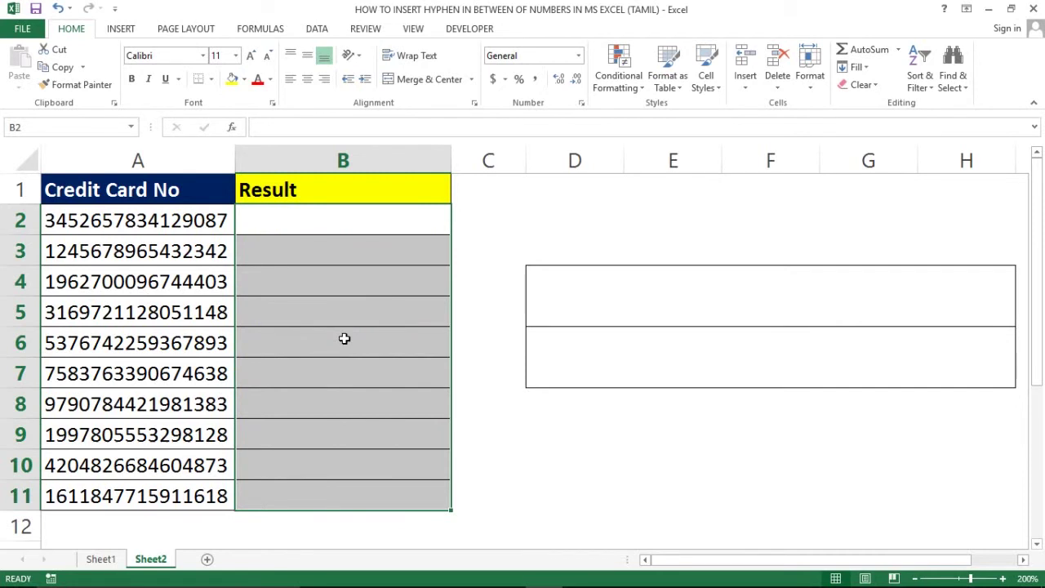
pyautogui.press('Up')
pyautogui.press('Down')
# Select the card numbers in A2:A11, then return to B2.
pyautogui.press('Left')
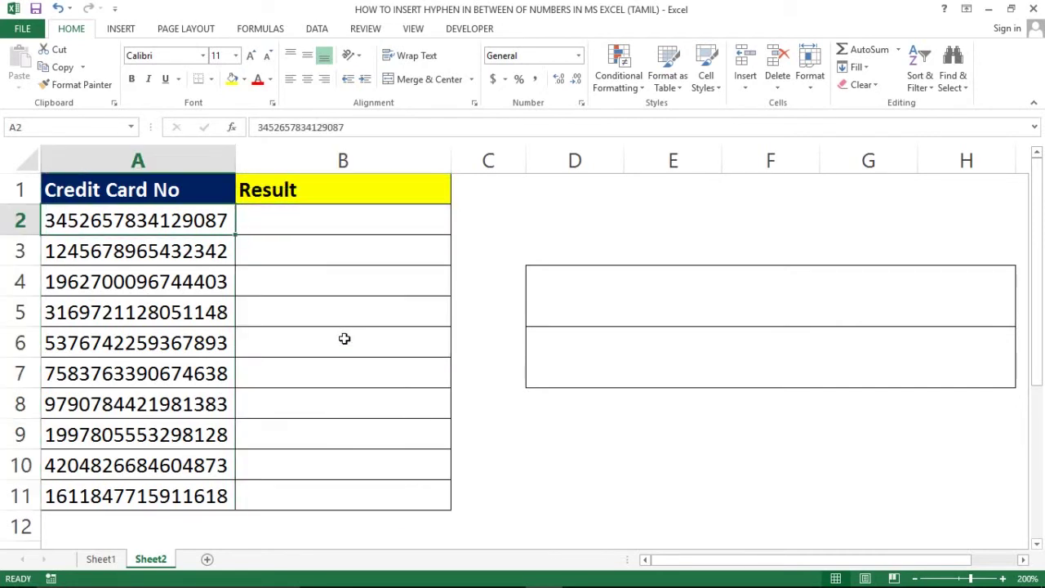
pyautogui.hotkey('ctrl', 'shift', 'Down')
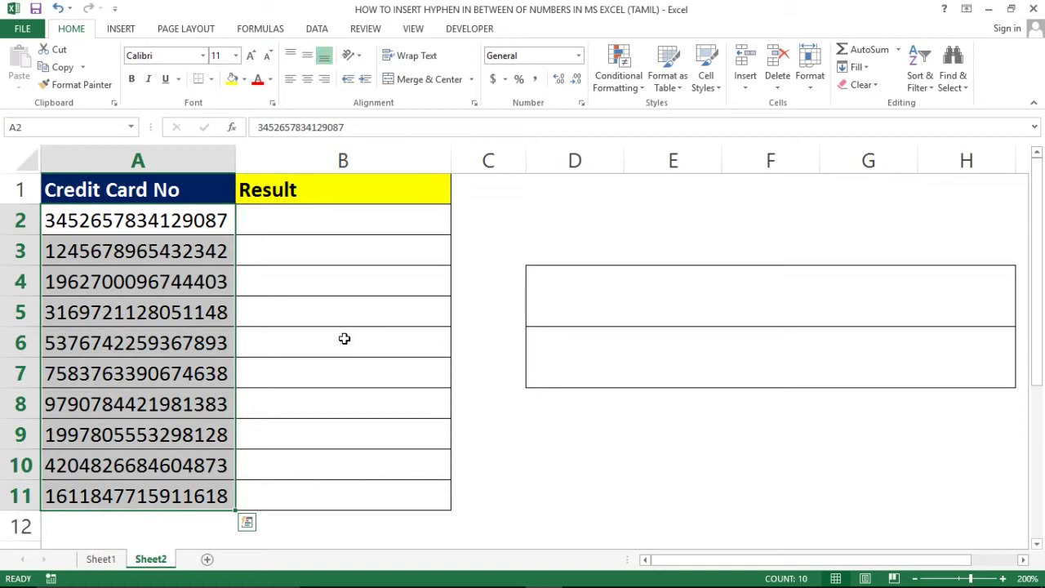
pyautogui.press('Right')
pyautogui.press('Left')
pyautogui.press('Right')
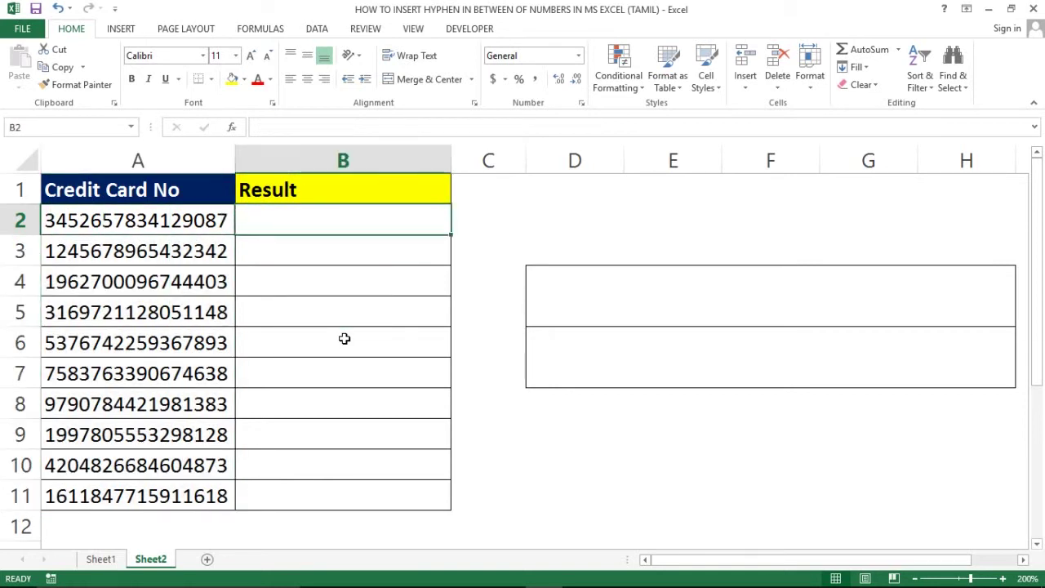
# Begin B2's formula with =CONCATENATE(LEFT(A2,4),"-",MID(A2,5,5)," for the first two groups.
pyautogui.write('=')
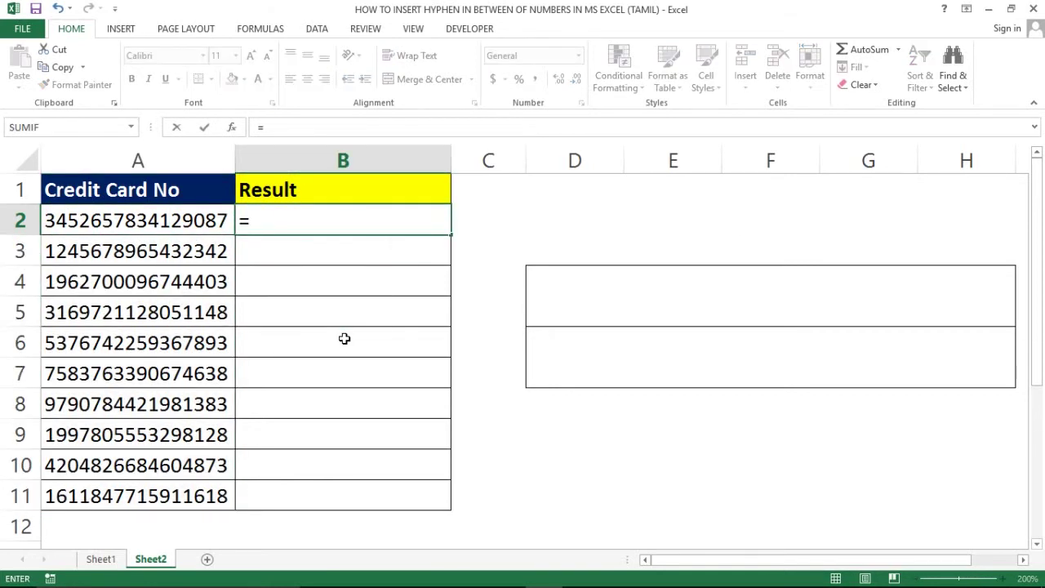
pyautogui.write('CONC')
pyautogui.press('Tab')
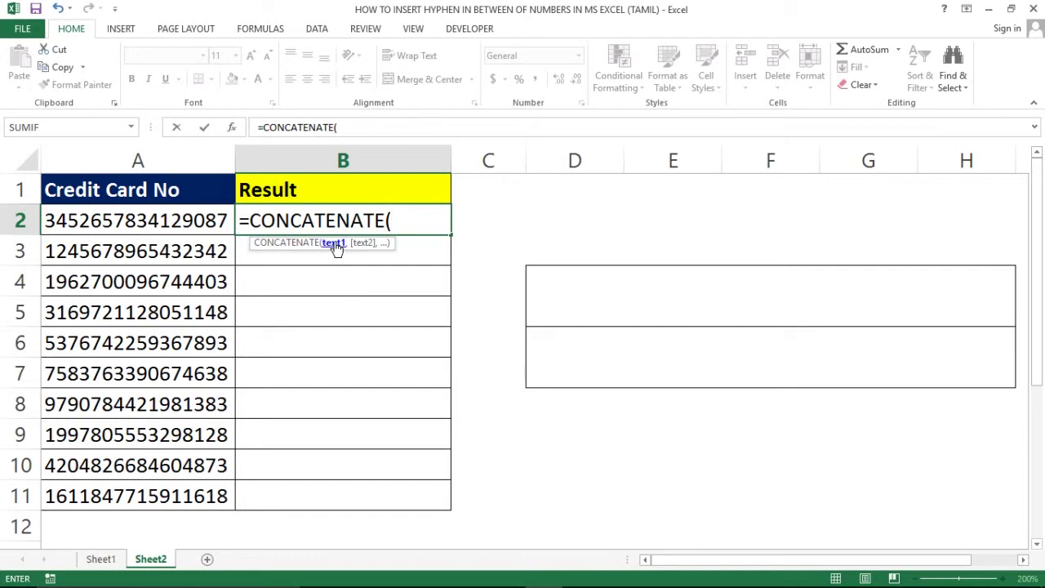
pyautogui.write('LEF')
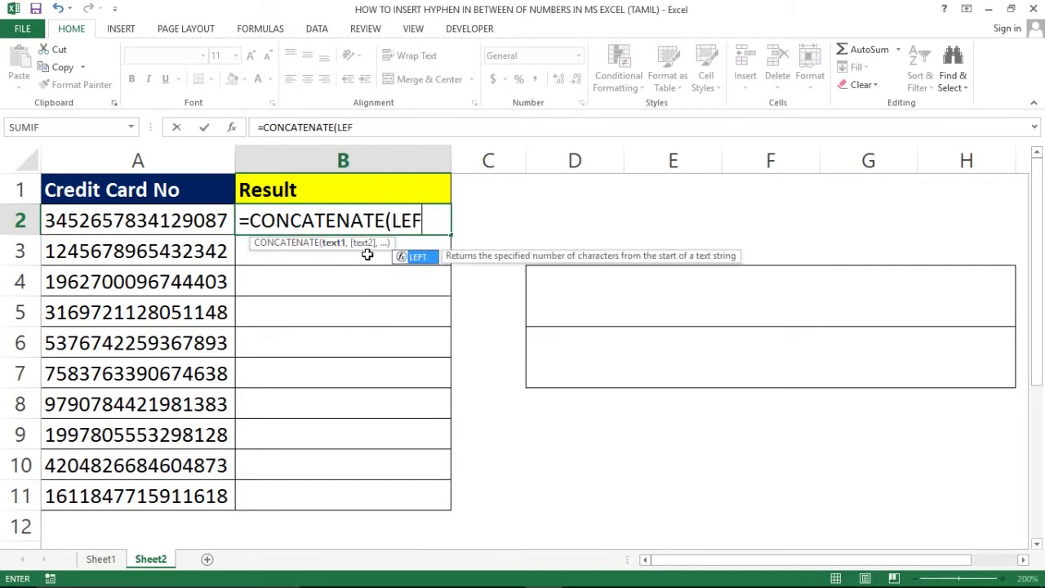
pyautogui.write('T(')
pyautogui.press('Left')
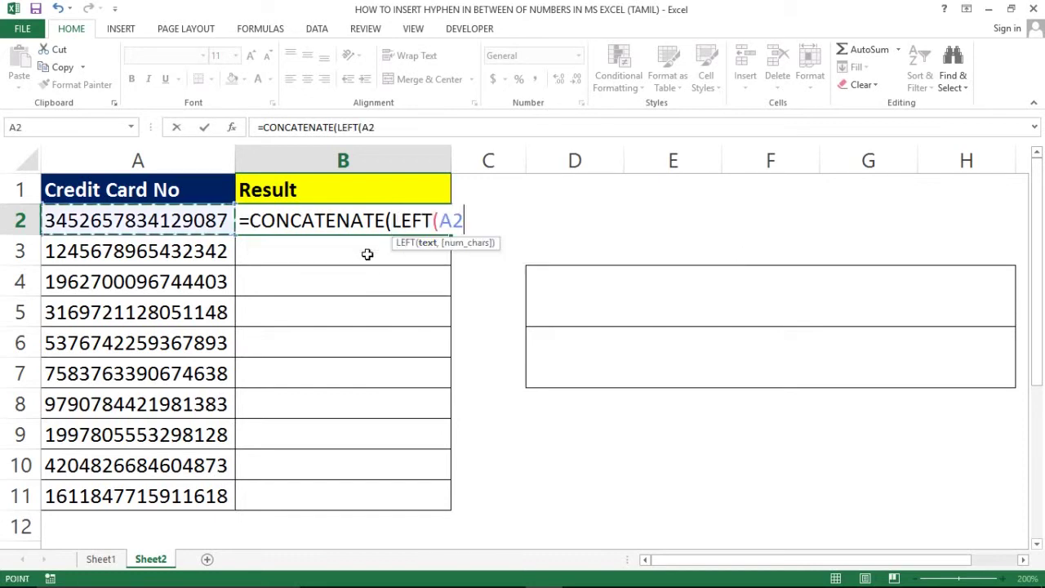
pyautogui.write(',')
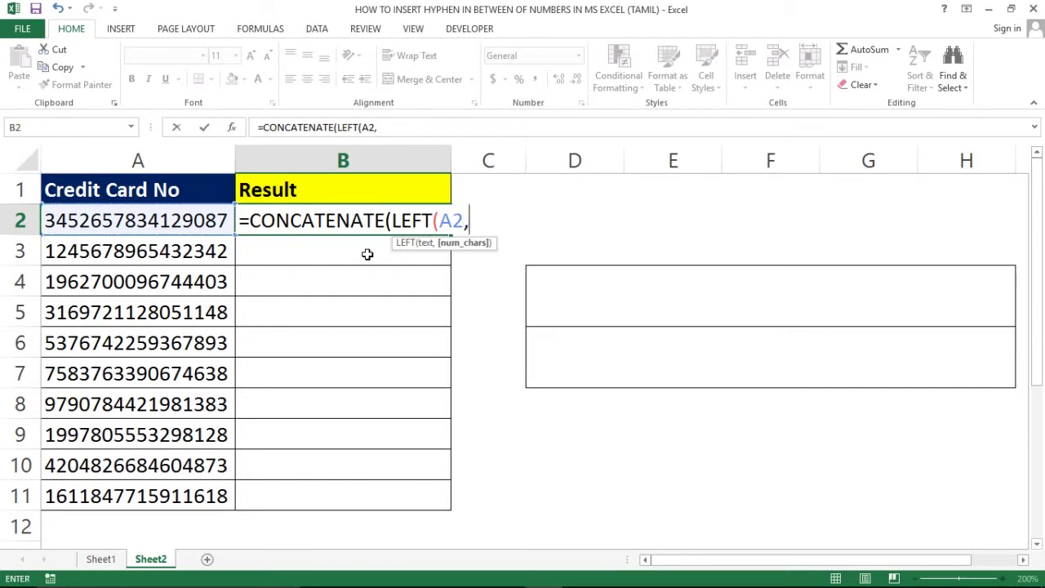
pyautogui.write('4')
pyautogui.write(')')
pyautogui.write(',')
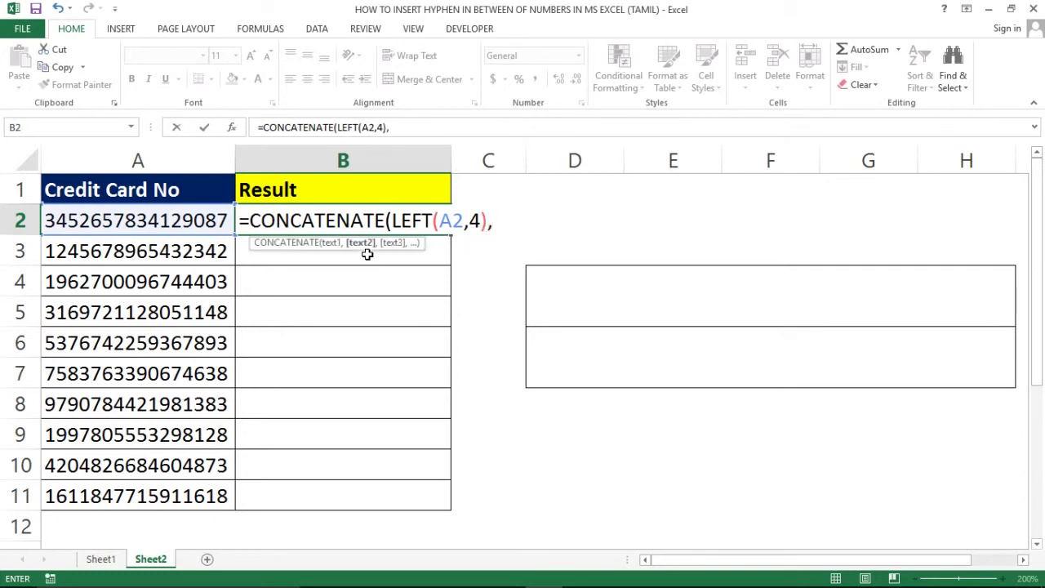
pyautogui.write('"-')
pyautogui.write('"')
pyautogui.write(',')
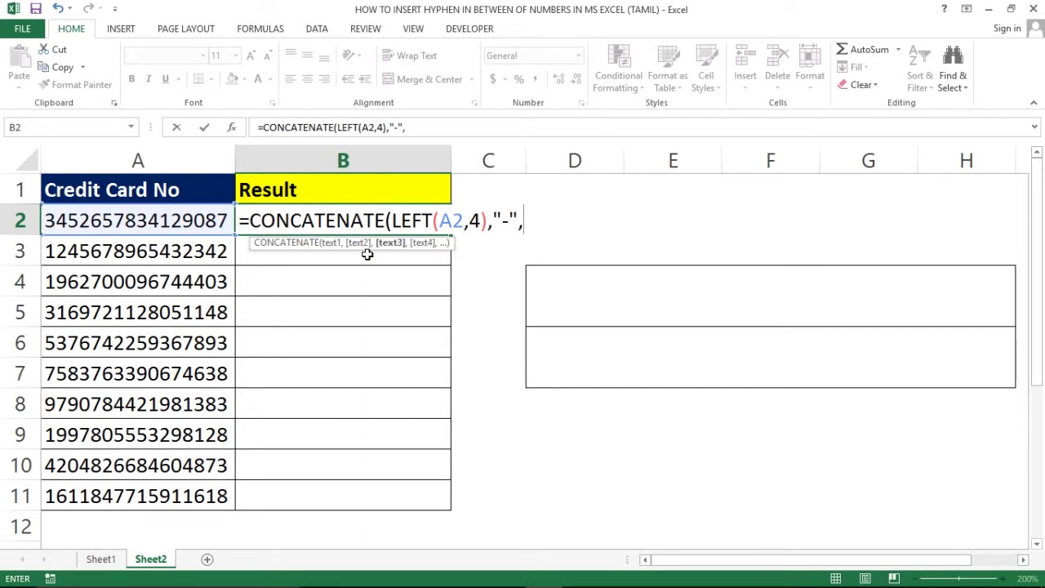
pyautogui.write('M')
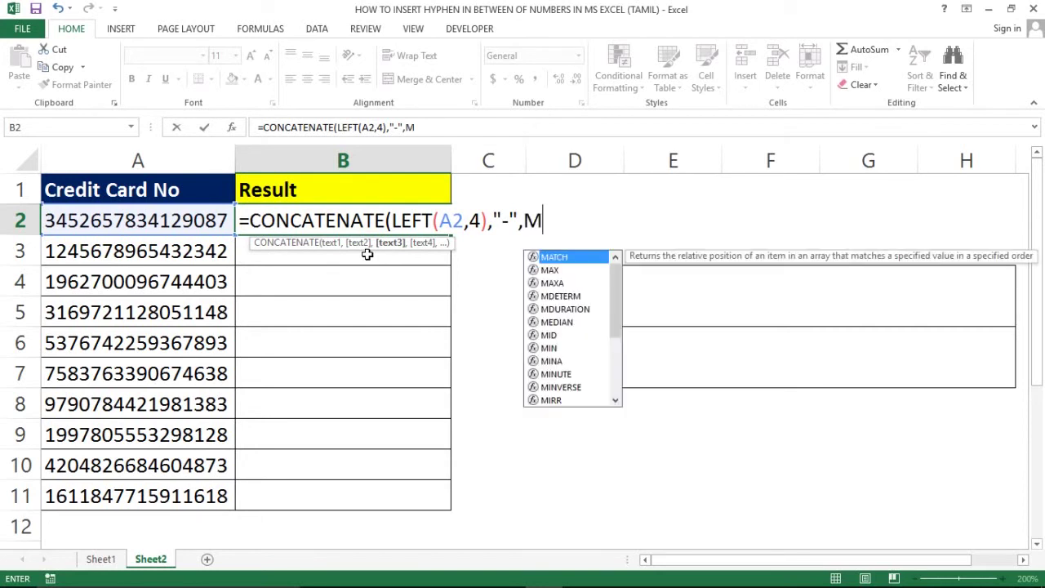
pyautogui.write('ID(')
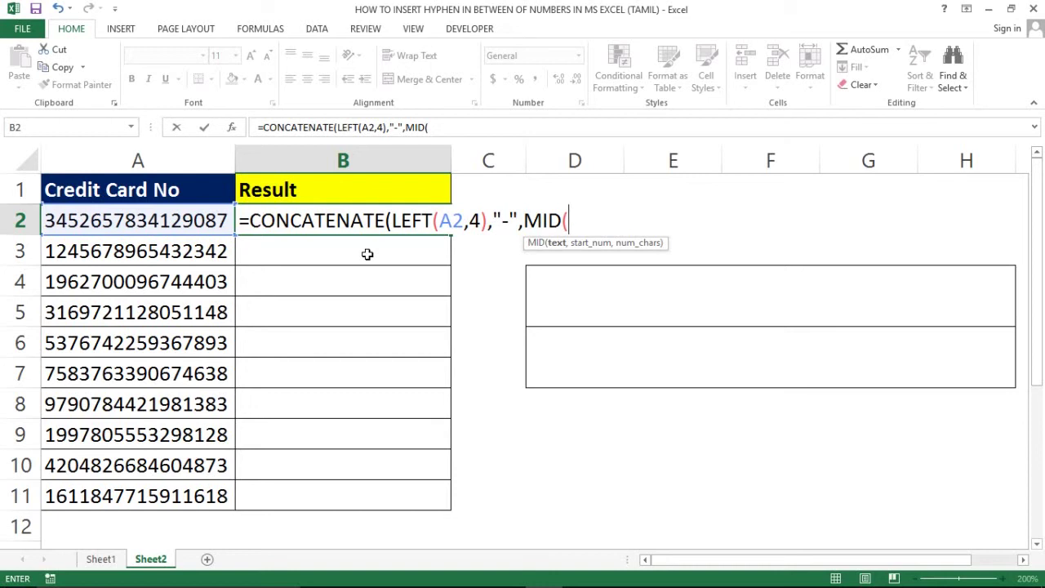
pyautogui.press('Left')
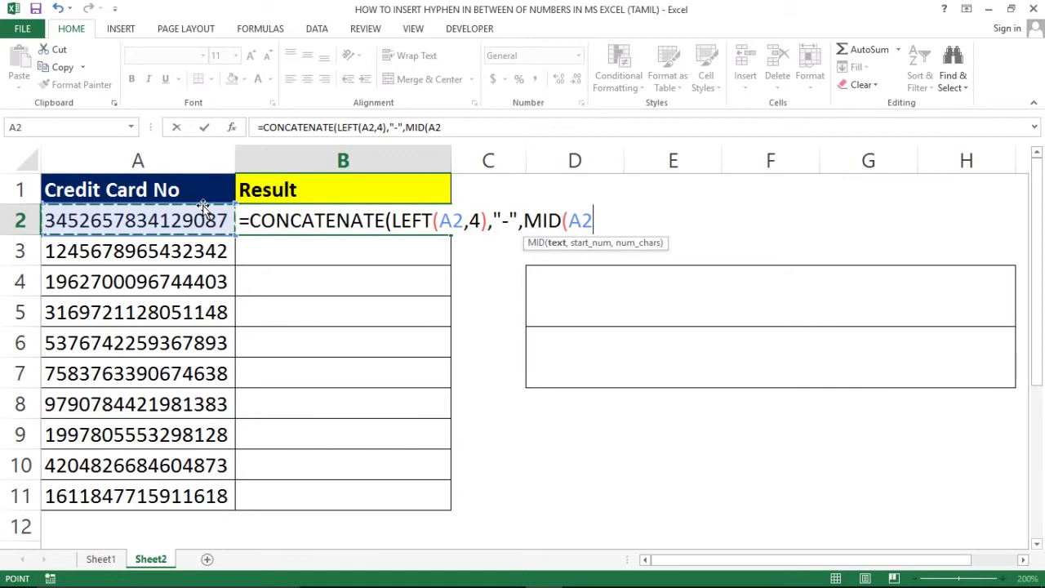
pyautogui.write(',')
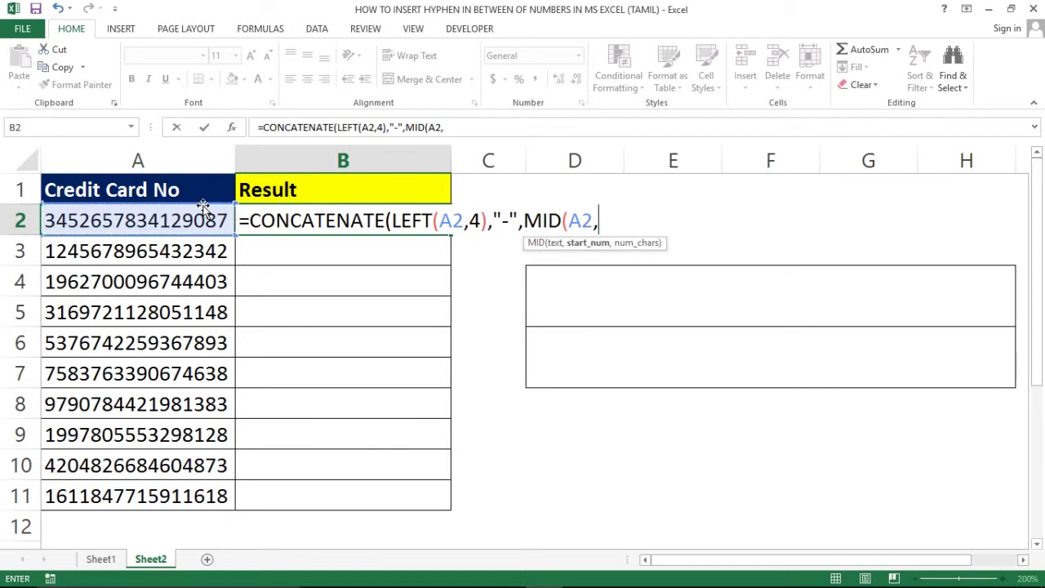
pyautogui.write('5')
pyautogui.write(',5')
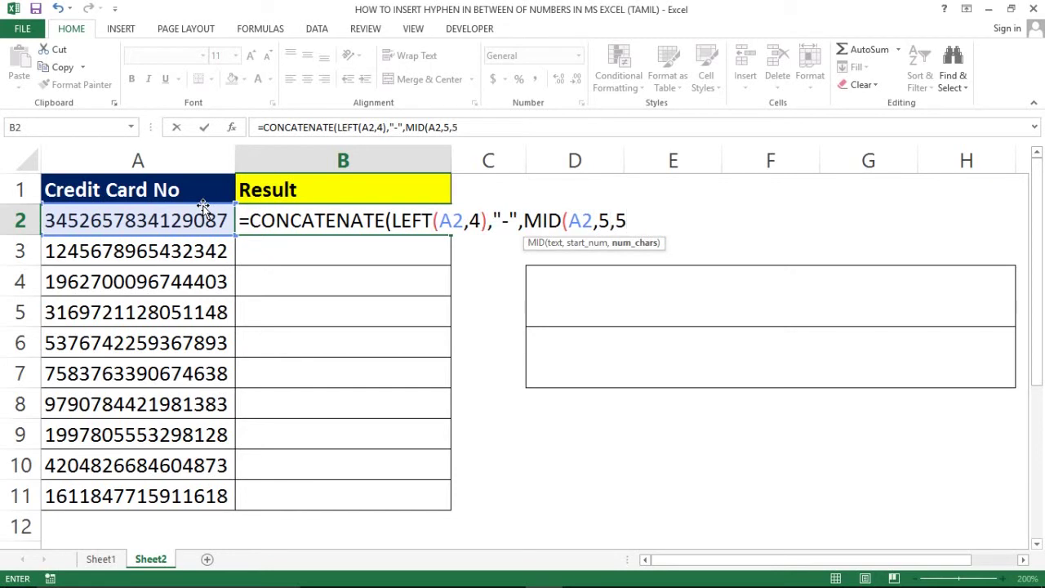
pyautogui.write(')')
pyautogui.write(',"')
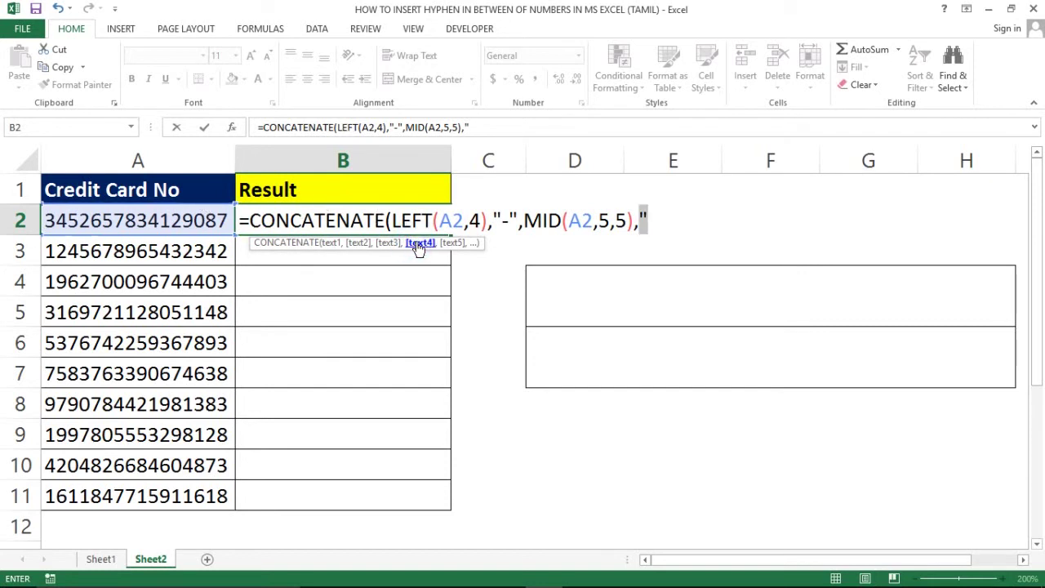
pyautogui.click(653, 215)
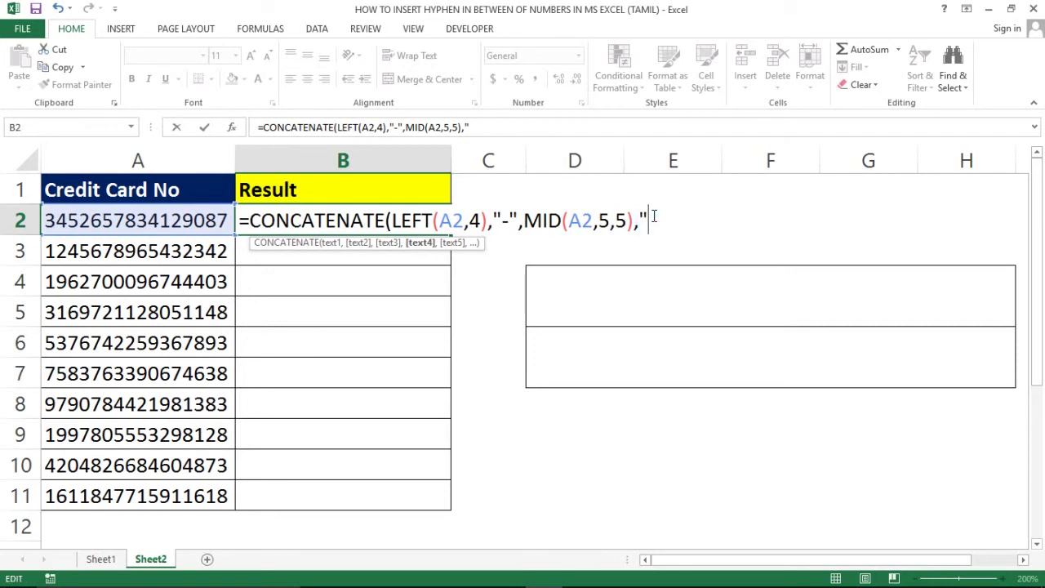
pyautogui.write('-"')
pyautogui.write(',')
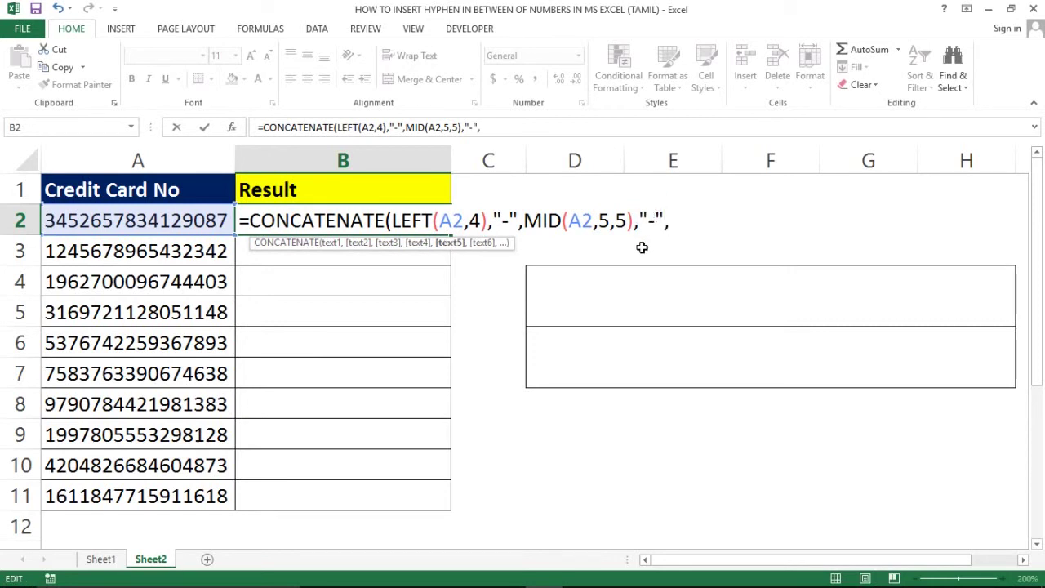
pyautogui.write('MID')
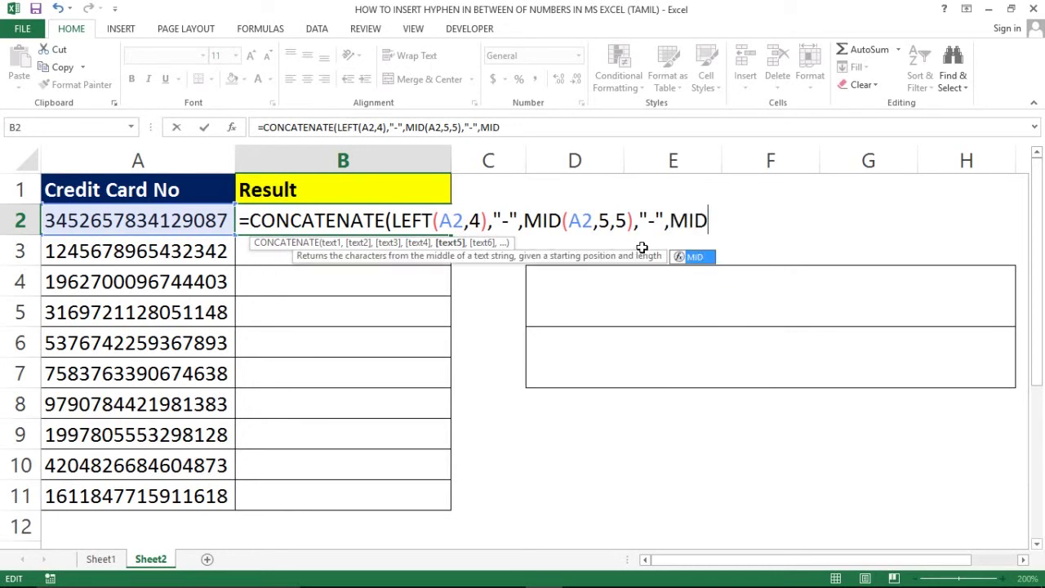
pyautogui.write('(')
pyautogui.press('Left')
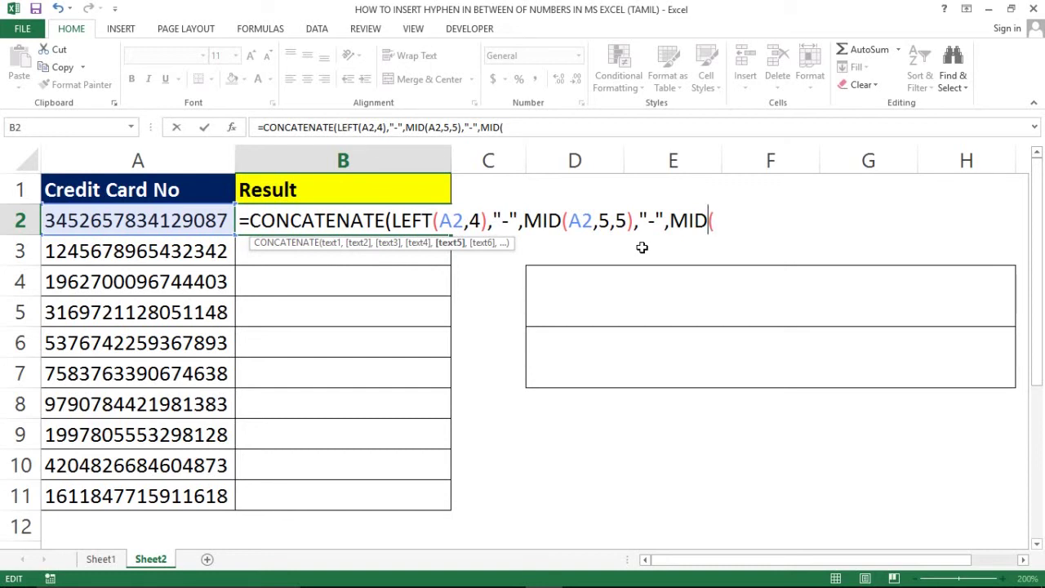
pyautogui.press('Right')
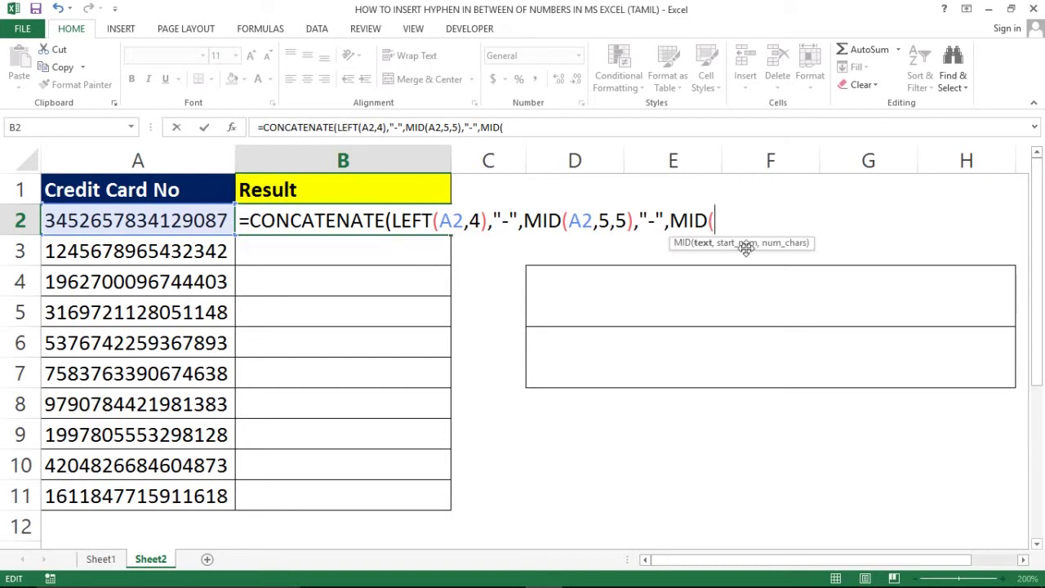
pyautogui.click(173, 219)
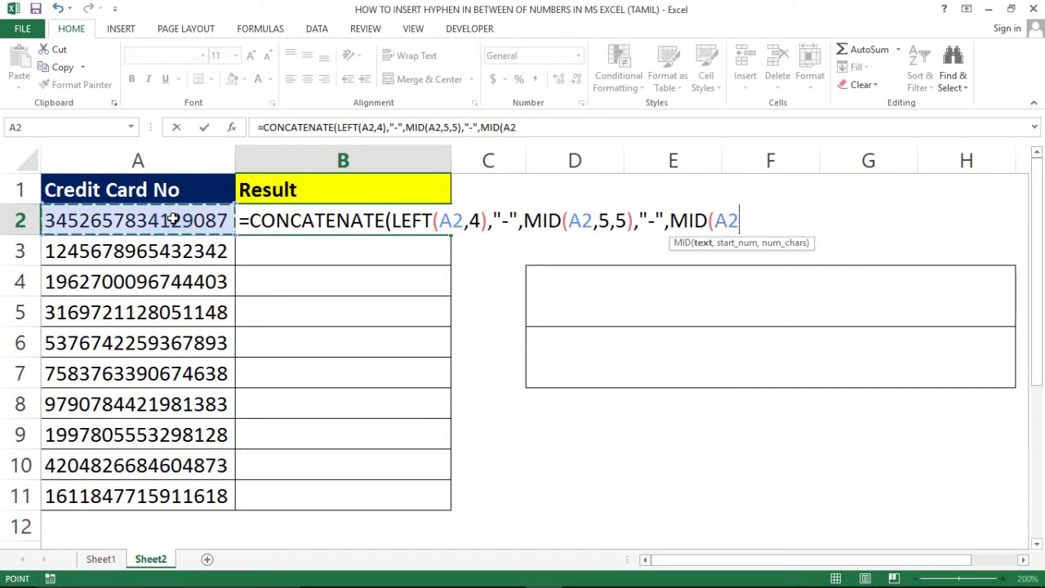
pyautogui.write(',')
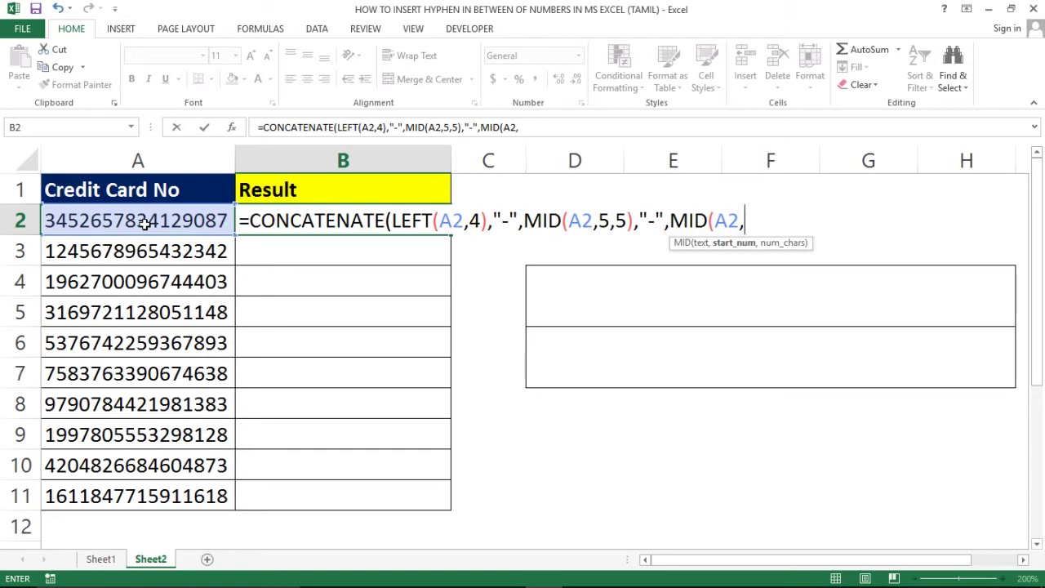
pyautogui.write('9,')
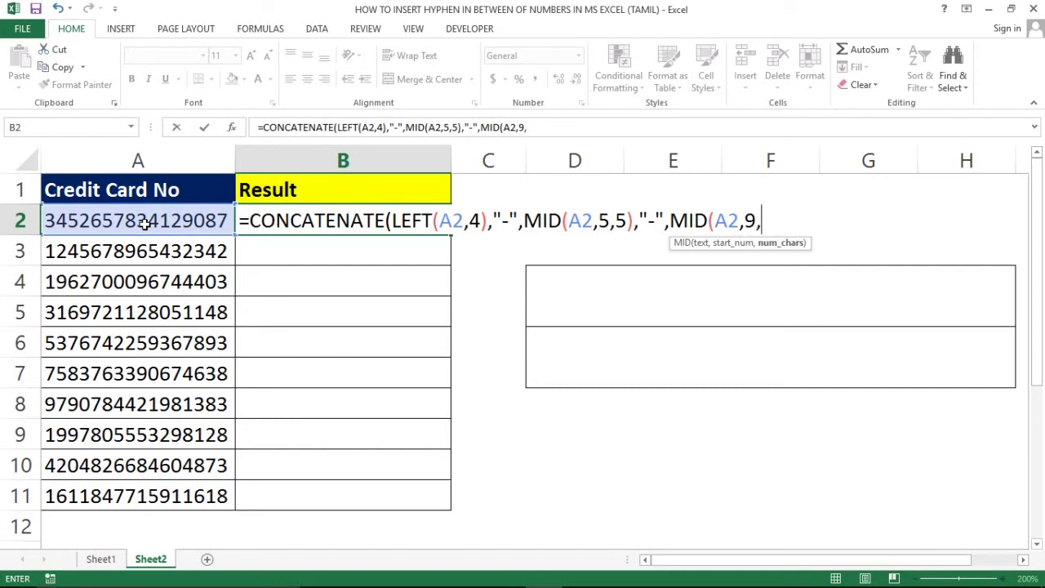
pyautogui.write('4')
pyautogui.write('),')
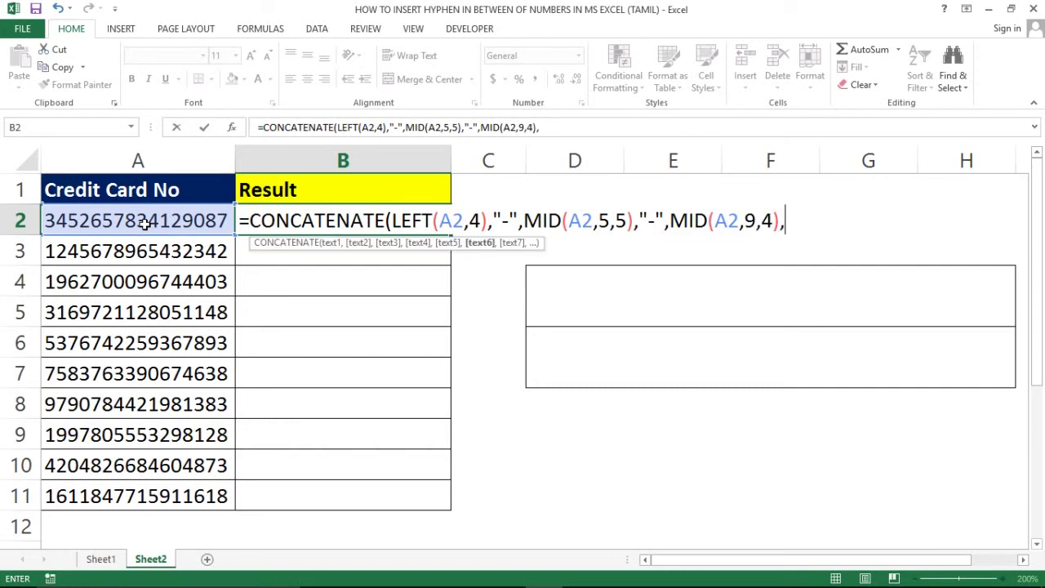
pyautogui.write('"-')
pyautogui.write('"-",')
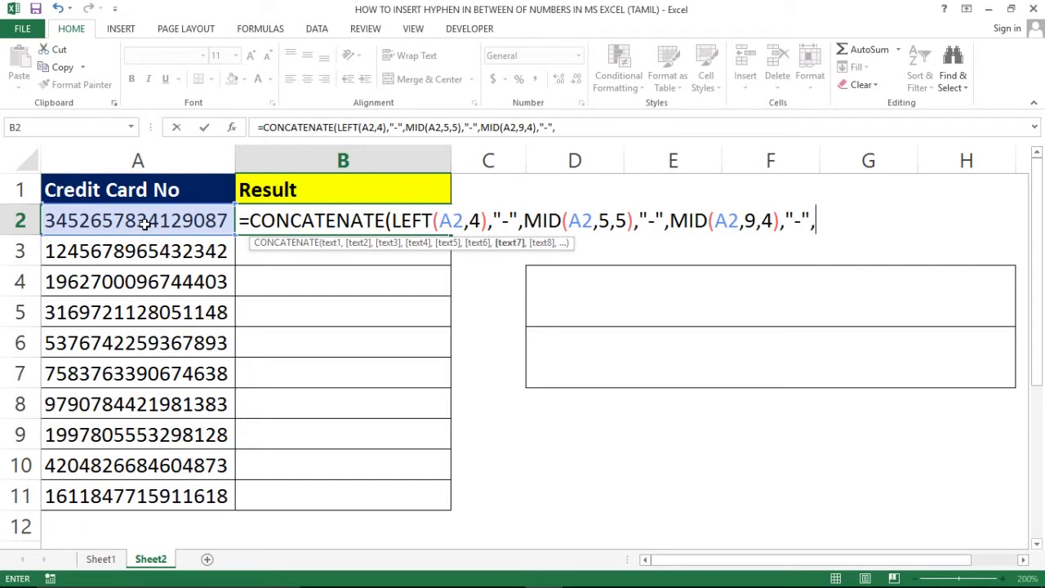
pyautogui.write('RIG')
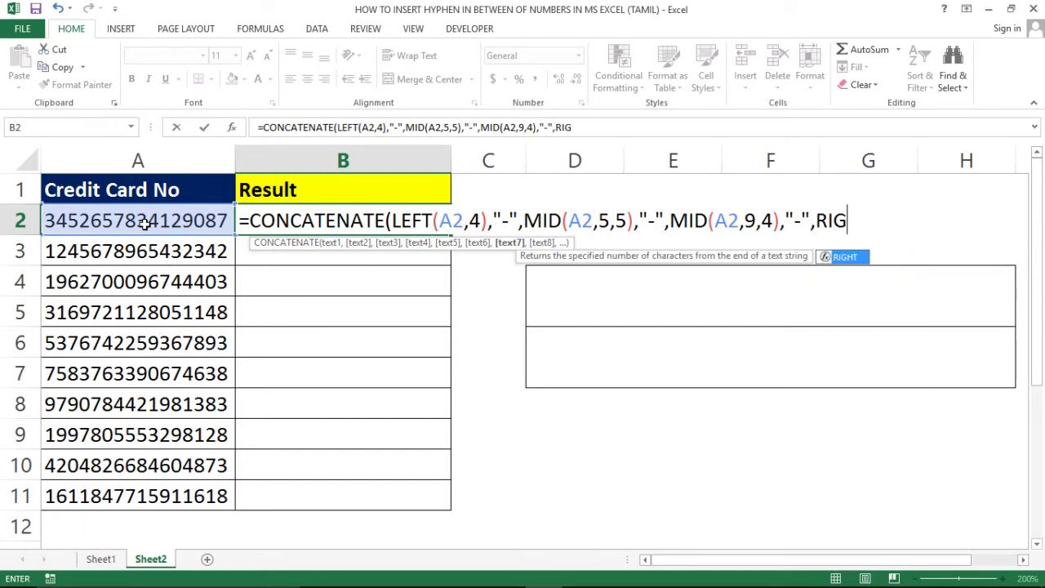
pyautogui.write('HT(')
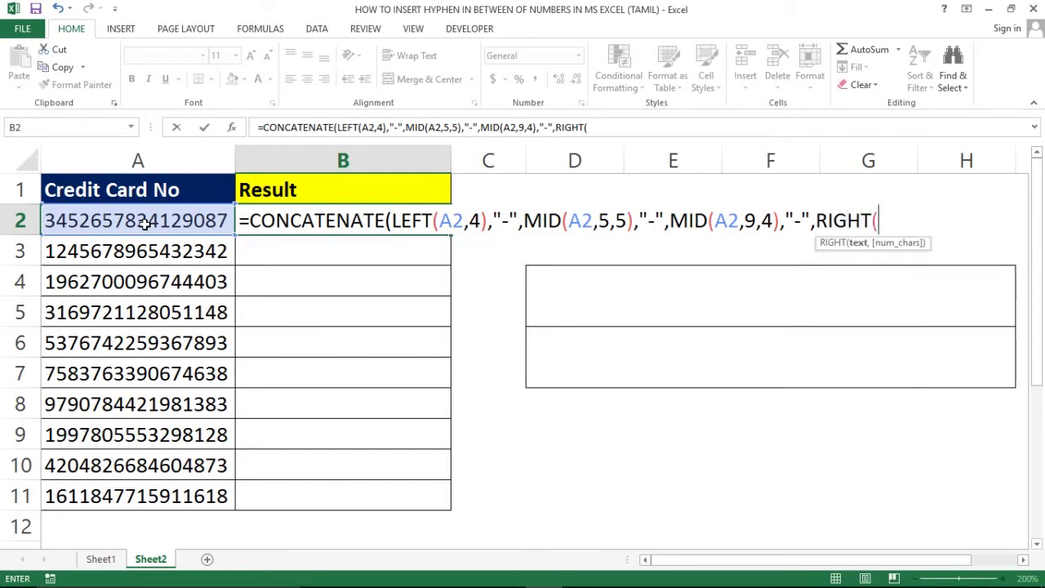
pyautogui.click(143, 224)
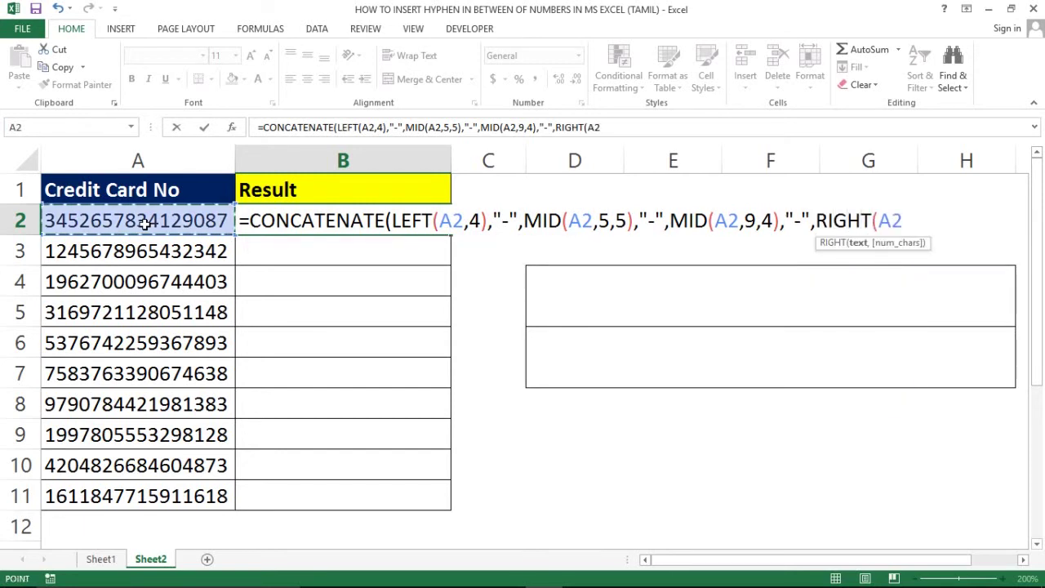
pyautogui.write(',')
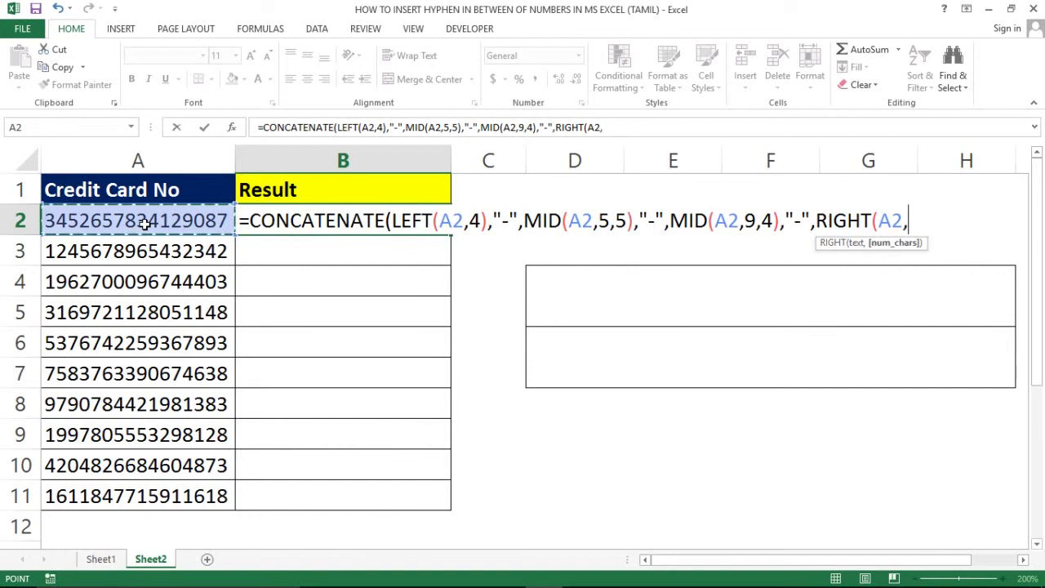
pyautogui.write('4')
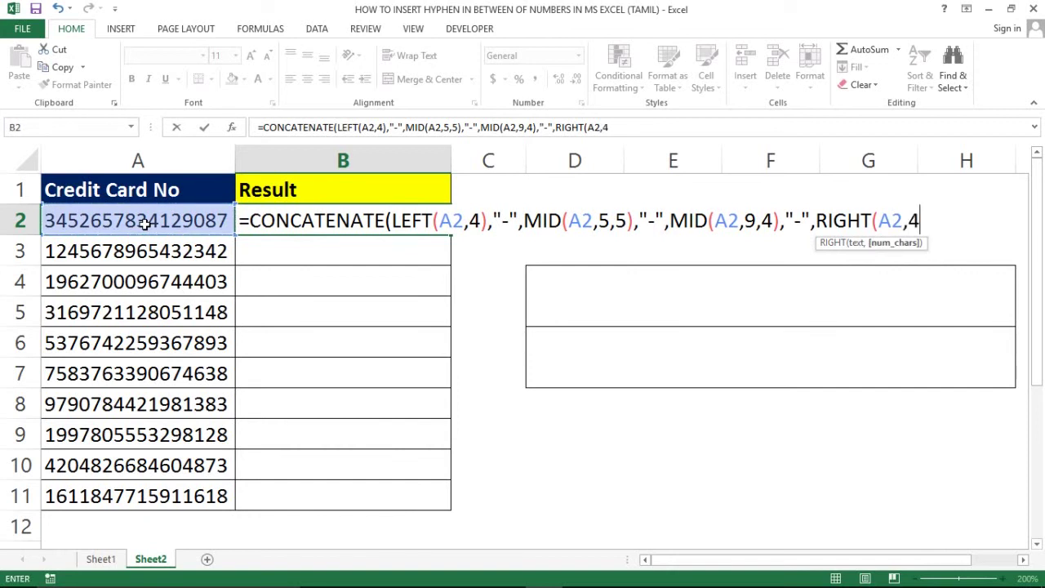
pyautogui.write('))')
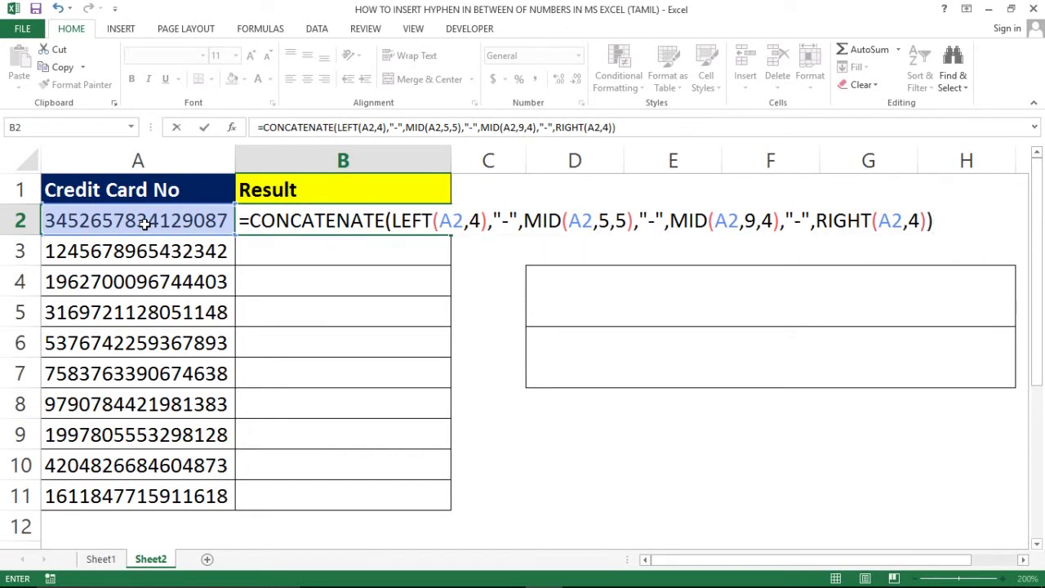
pyautogui.press('Return')
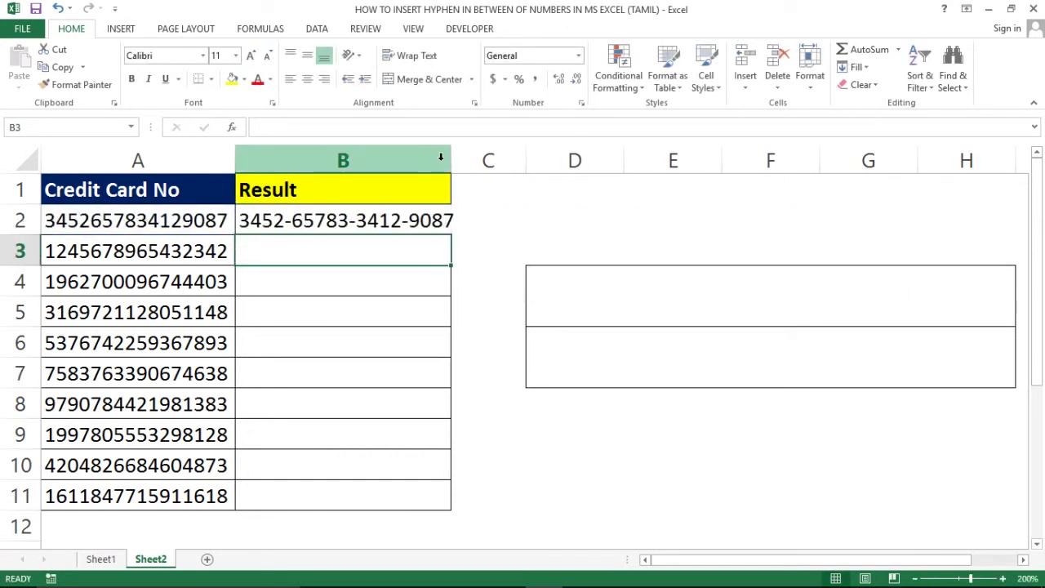
# AutoFit column B and change B2's MID(A2,5,5) to MID(A2,5,4).
pyautogui.doubleClick(449, 156)
pyautogui.click(416, 206)
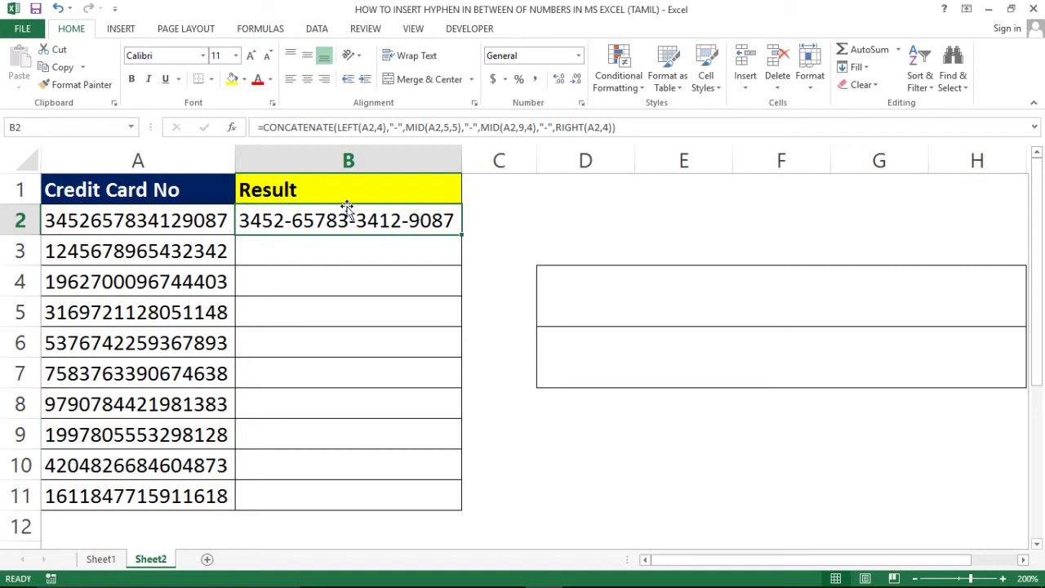
pyautogui.doubleClick(302, 219)
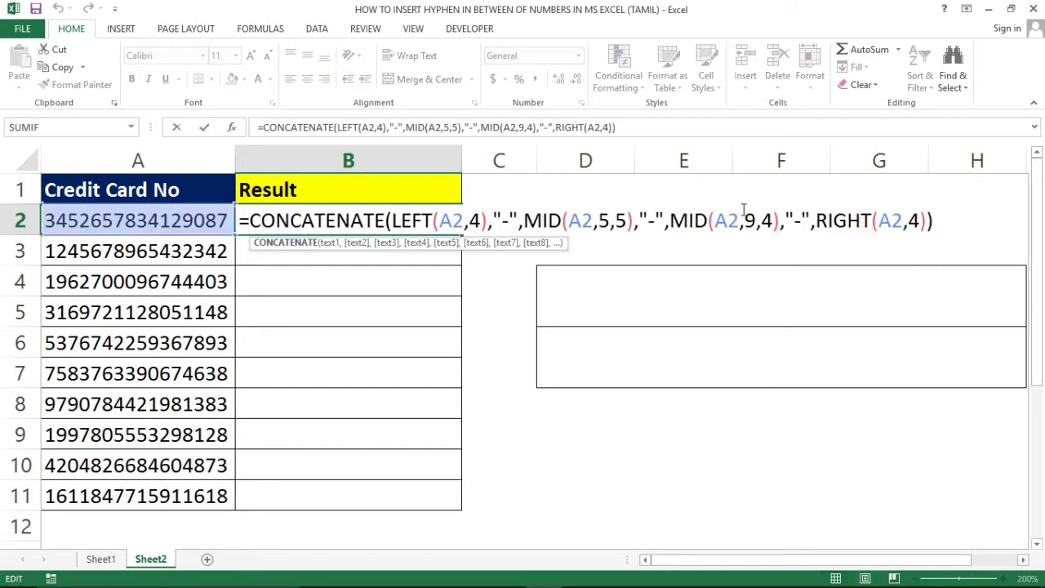
pyautogui.click(624, 221)
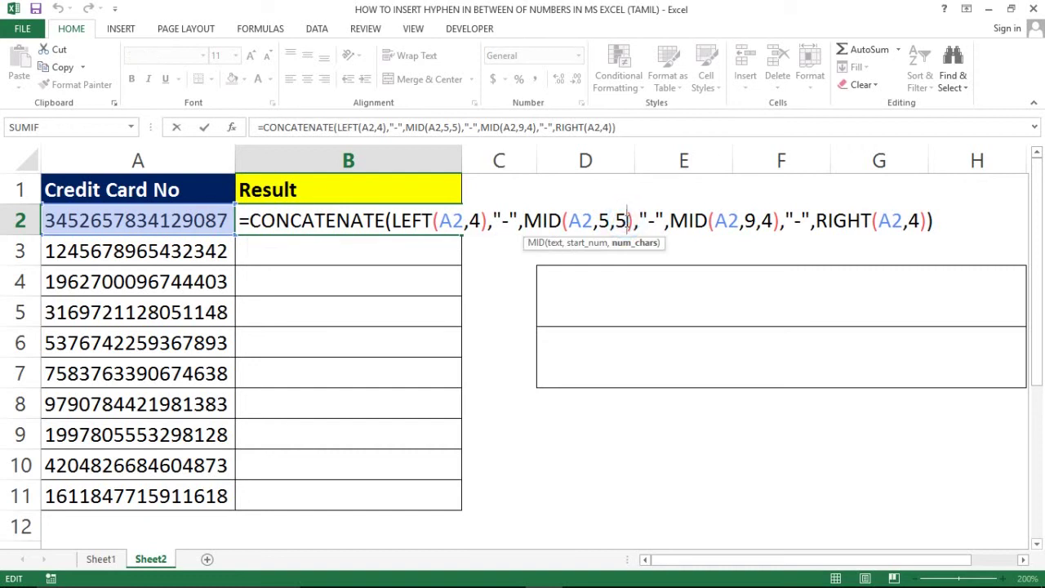
pyautogui.press('BackSpace')
pyautogui.write('4')
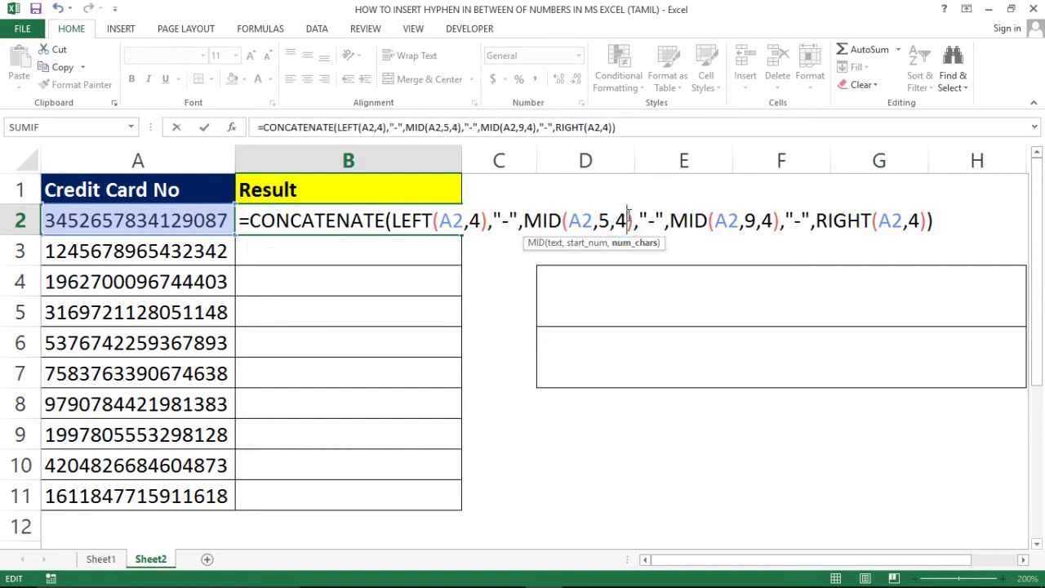
pyautogui.press('Return')
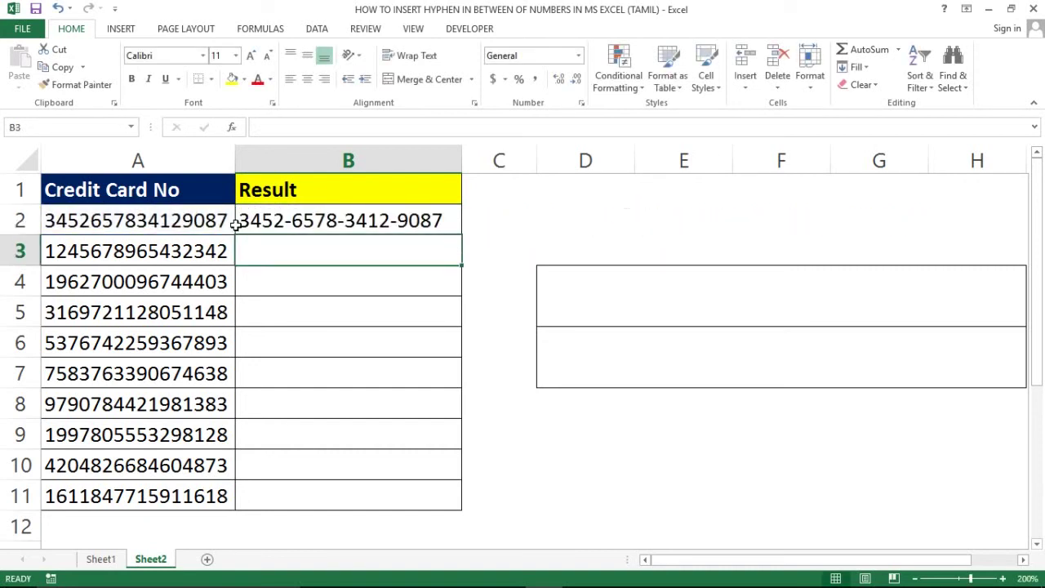
# Fill the corrected formula from B2 down through B11.
pyautogui.click(351, 217)
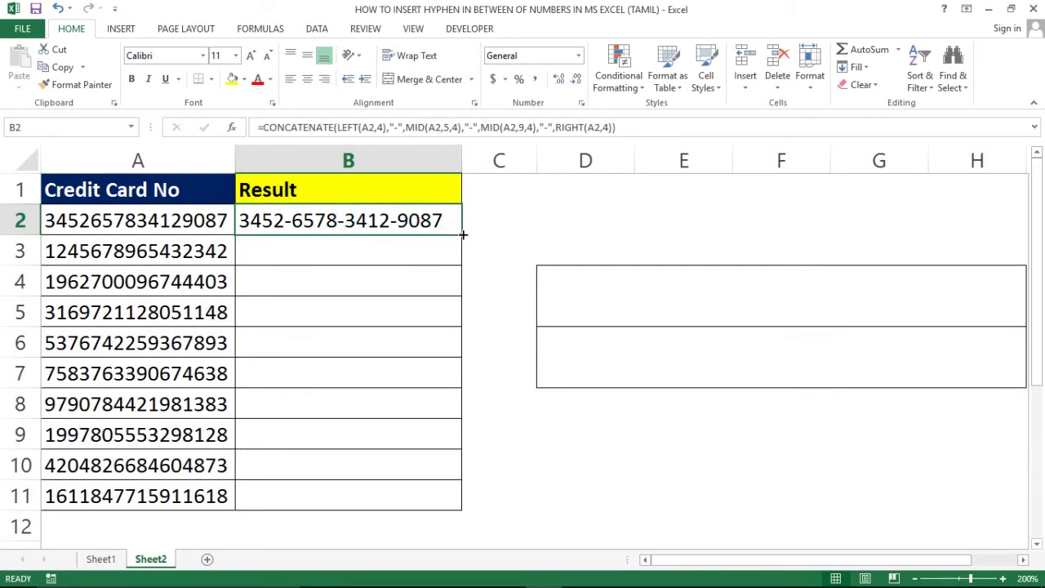
pyautogui.doubleClick(462, 235)
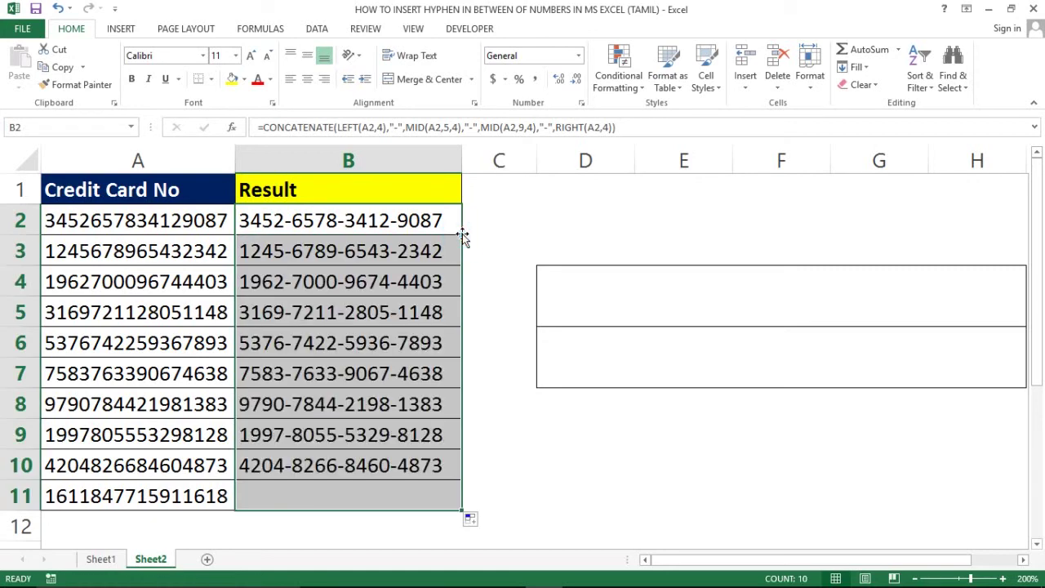
pyautogui.click(372, 216)
pyautogui.doubleClick(354, 222)
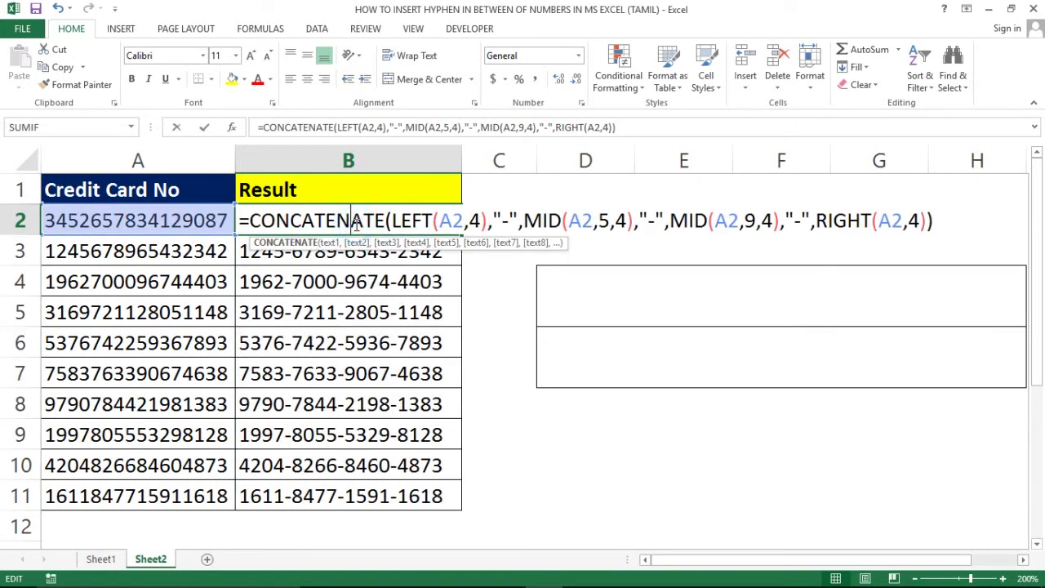
pyautogui.press('Escape')
pyautogui.doubleClick(343, 227)
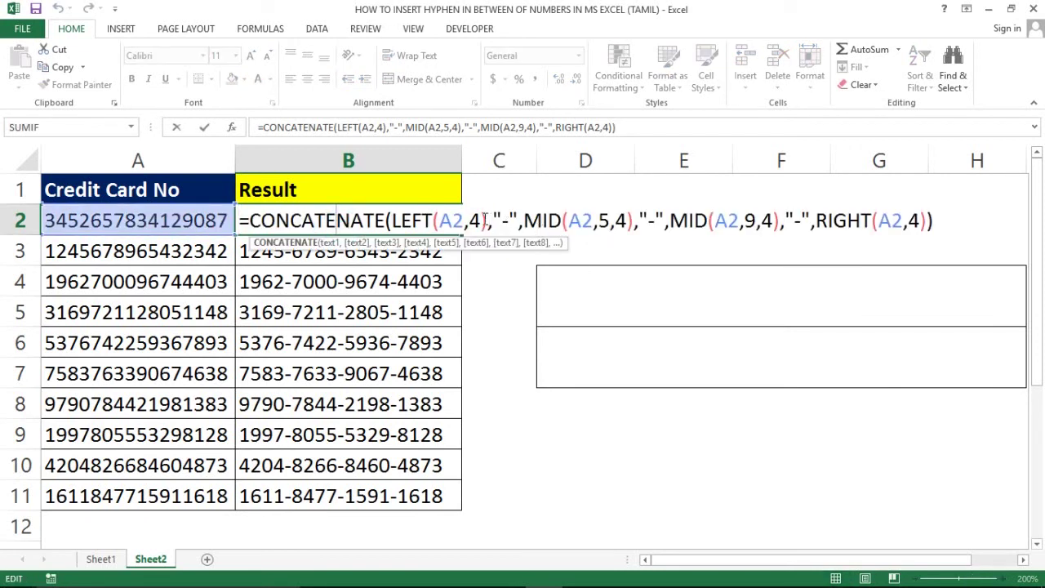
pyautogui.click(481, 220)
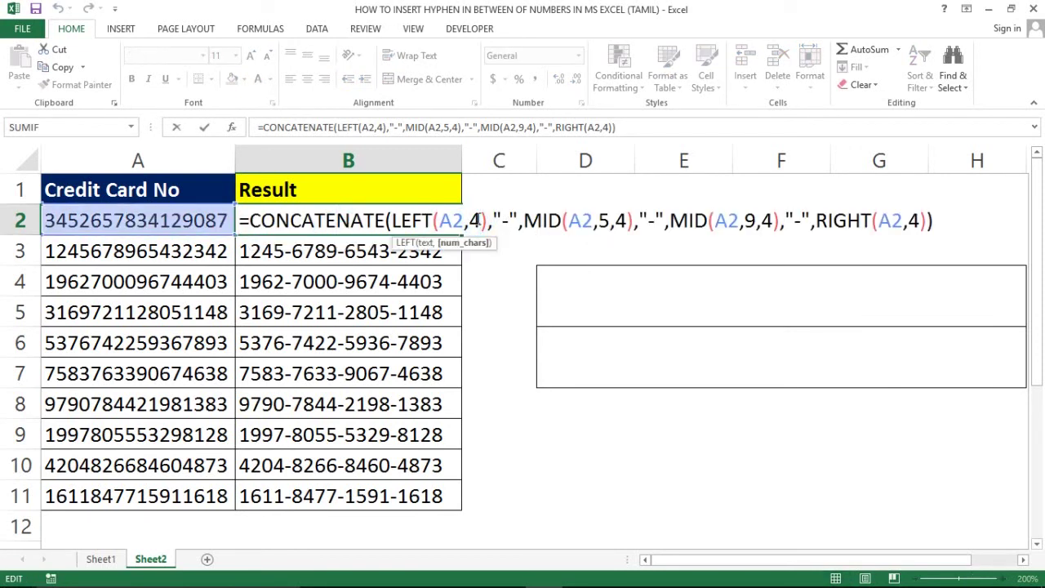
pyautogui.click(603, 220)
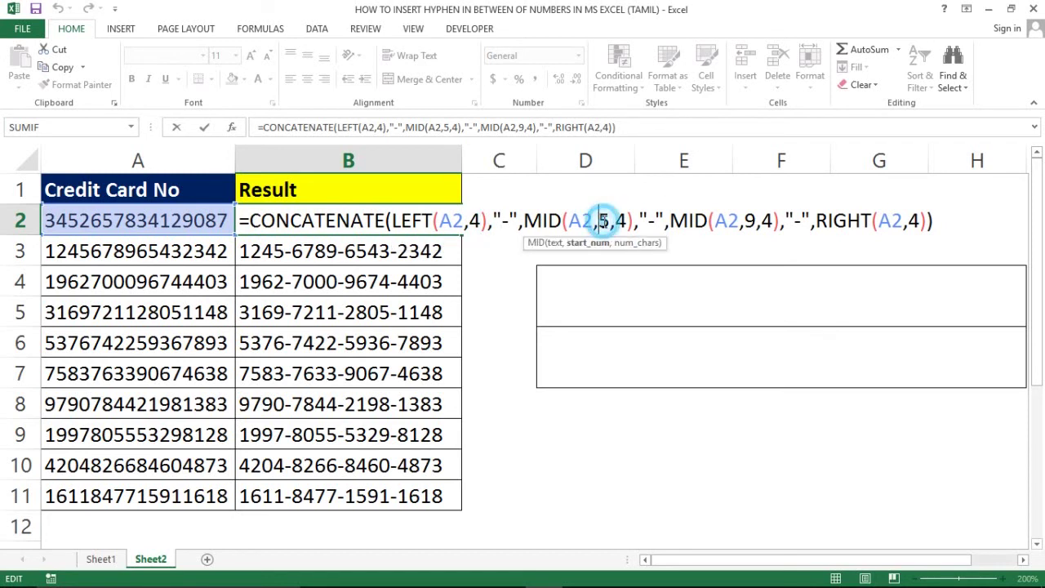
pyautogui.click(609, 222)
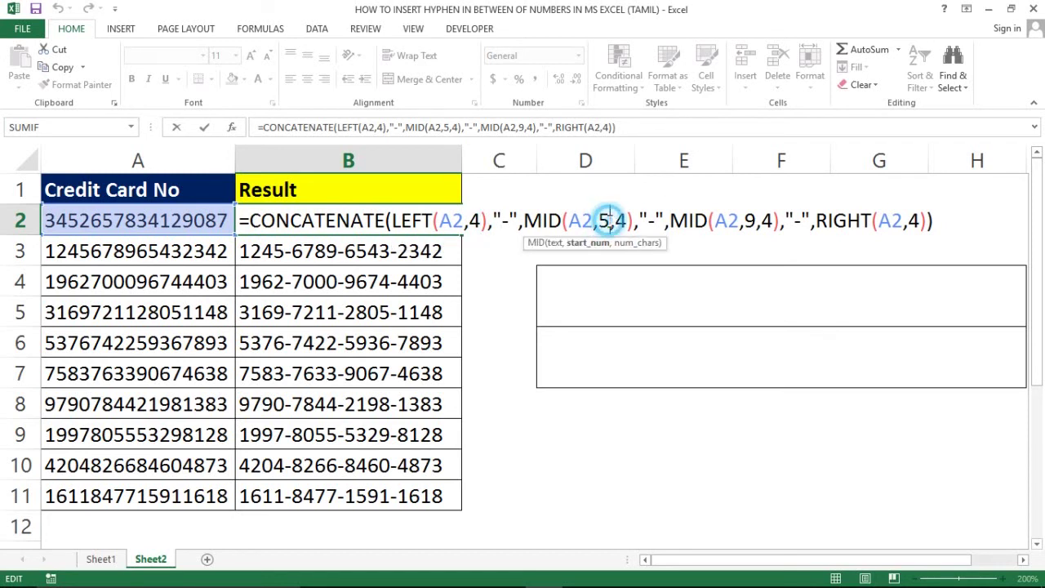
pyautogui.click(625, 221)
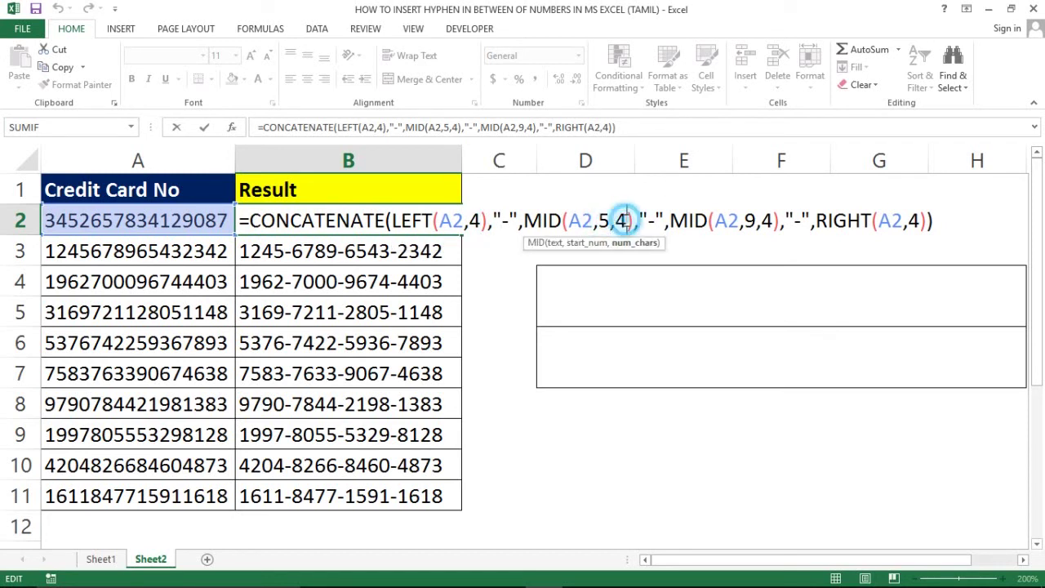
pyautogui.click(755, 222)
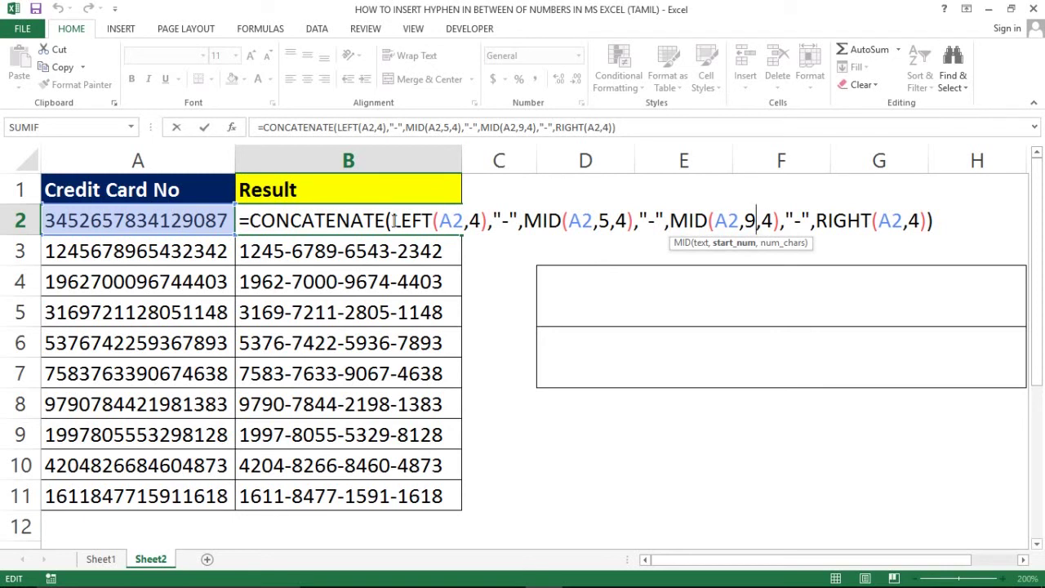
# Evaluate LEFT(A2,4), both MIDs and RIGHT(A2,4) with F9, then cancel with Esc.
pyautogui.moveTo(392, 221); pyautogui.dragTo(490, 229)
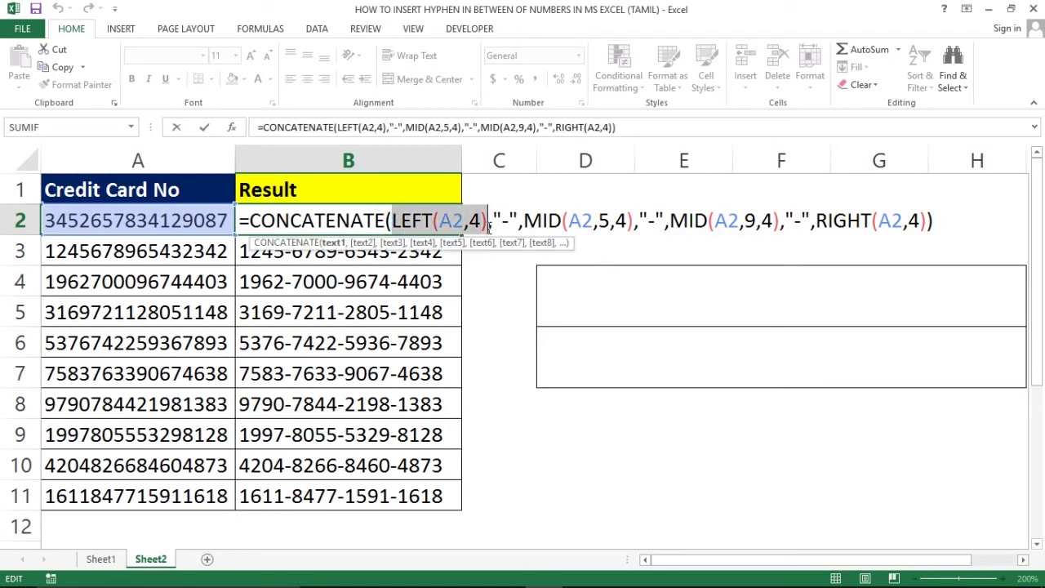
pyautogui.press('F9')
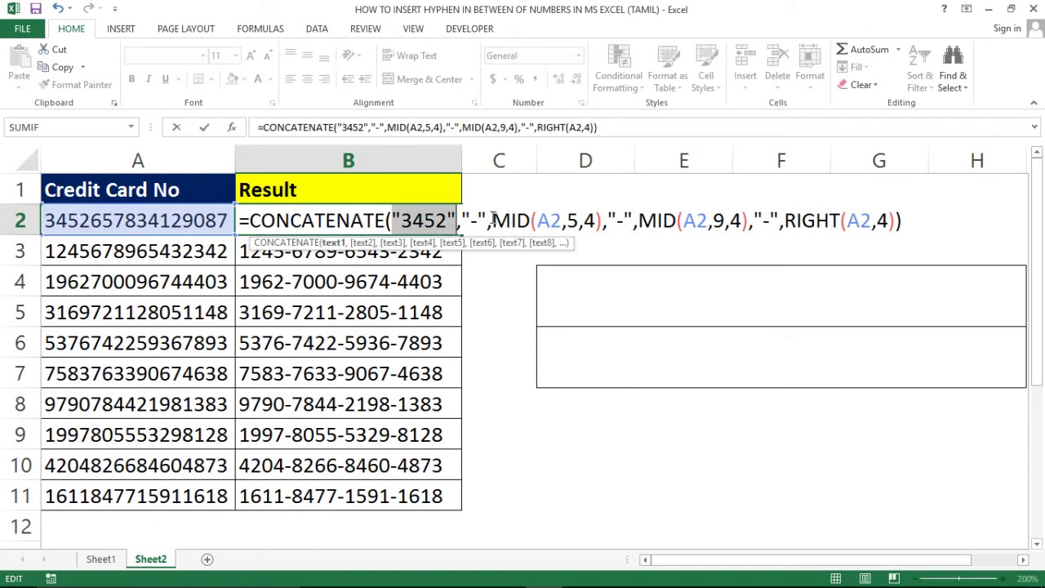
pyautogui.click(493, 219)
pyautogui.moveTo(492, 219); pyautogui.dragTo(602, 221)
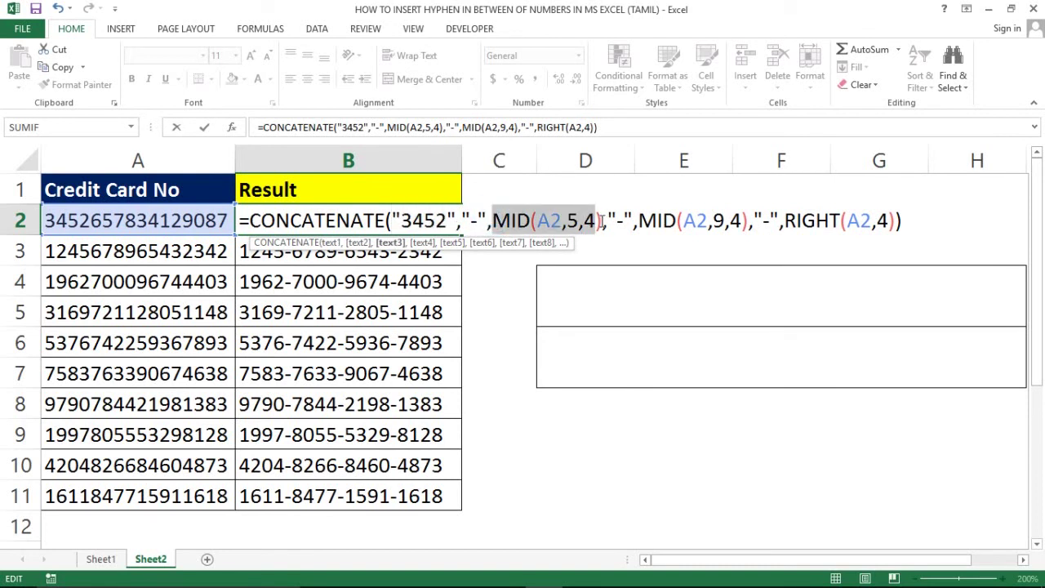
pyautogui.press('F9')
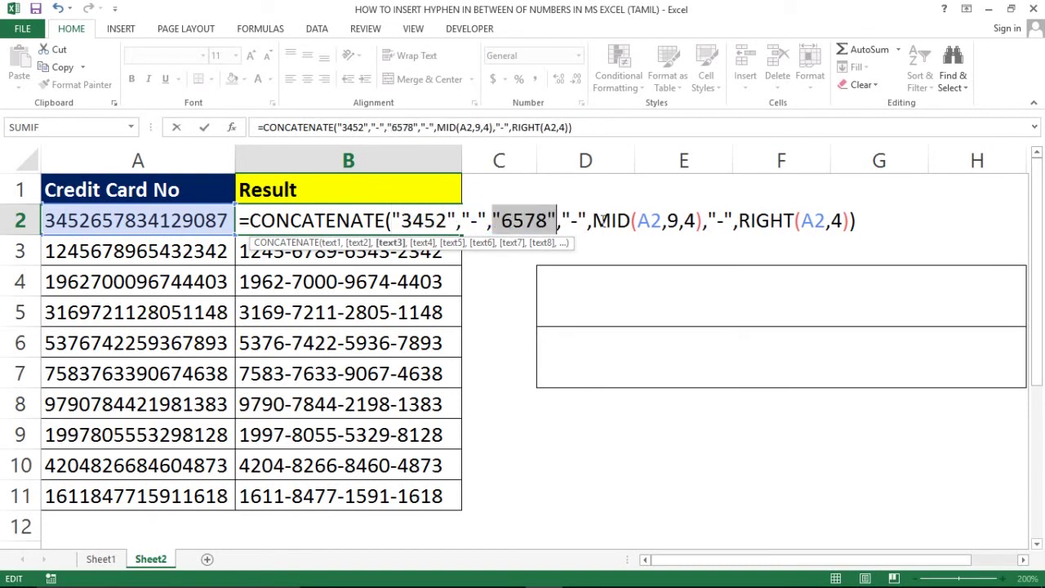
pyautogui.moveTo(592, 220); pyautogui.dragTo(704, 228)
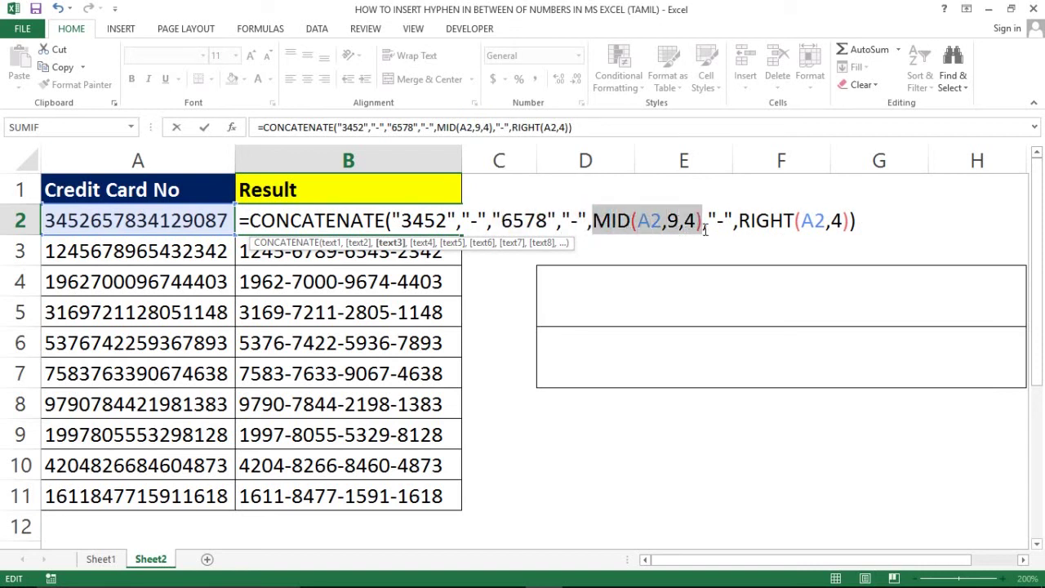
pyautogui.press('F9')
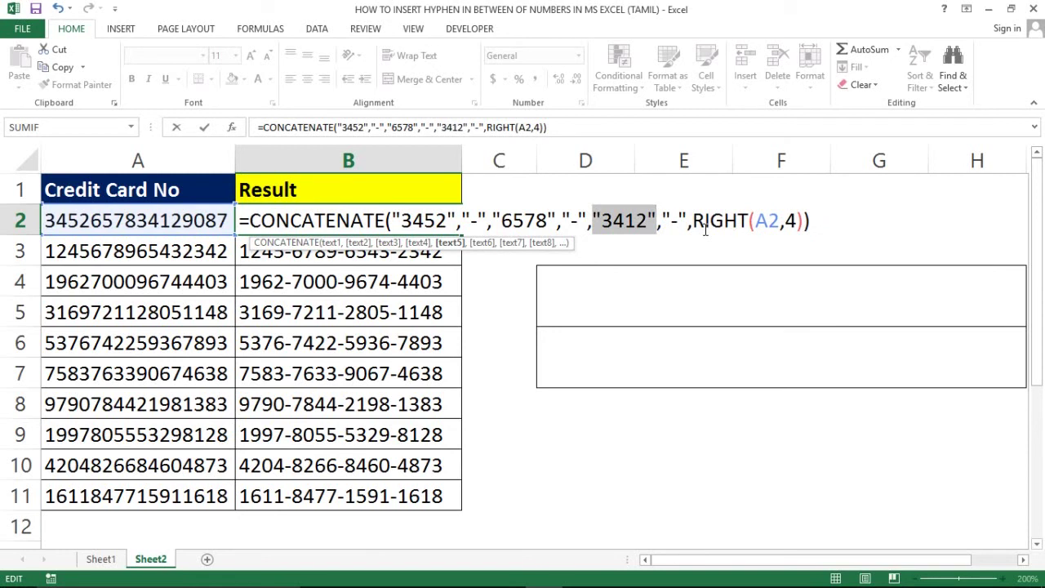
pyautogui.moveTo(693, 220); pyautogui.dragTo(806, 222)
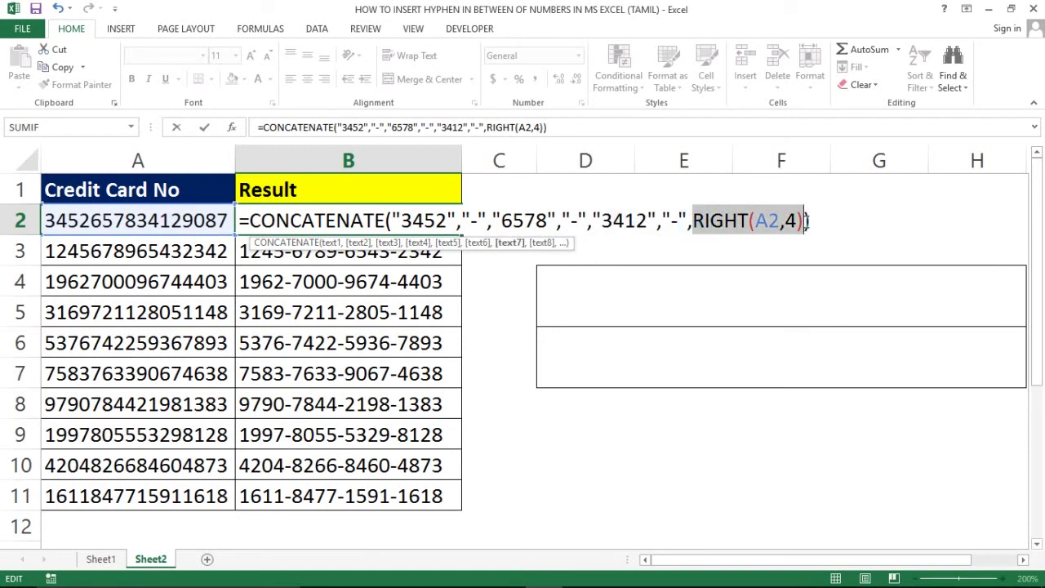
pyautogui.press('F9')
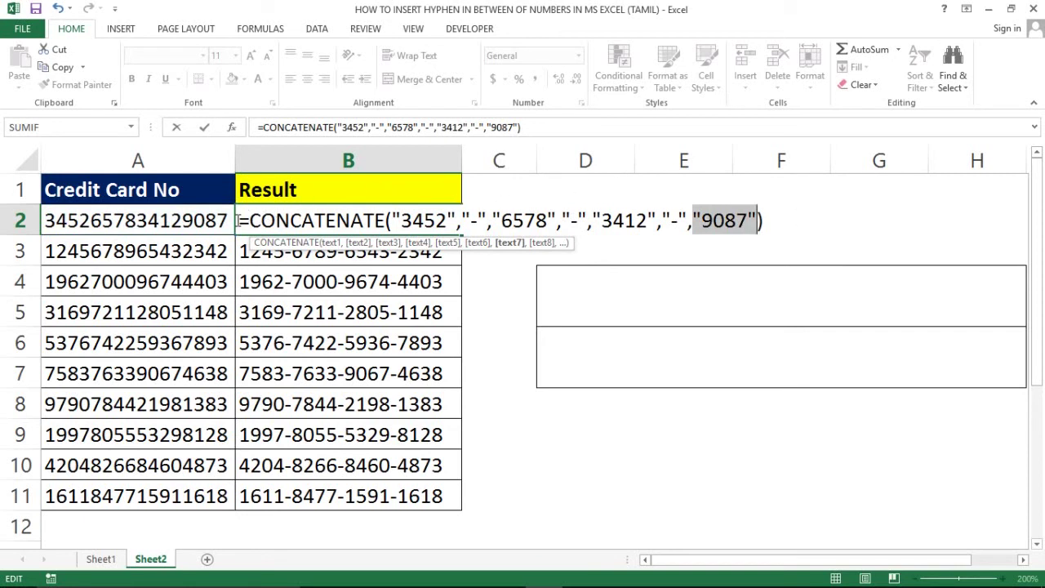
pyautogui.moveTo(237, 221); pyautogui.dragTo(776, 222)
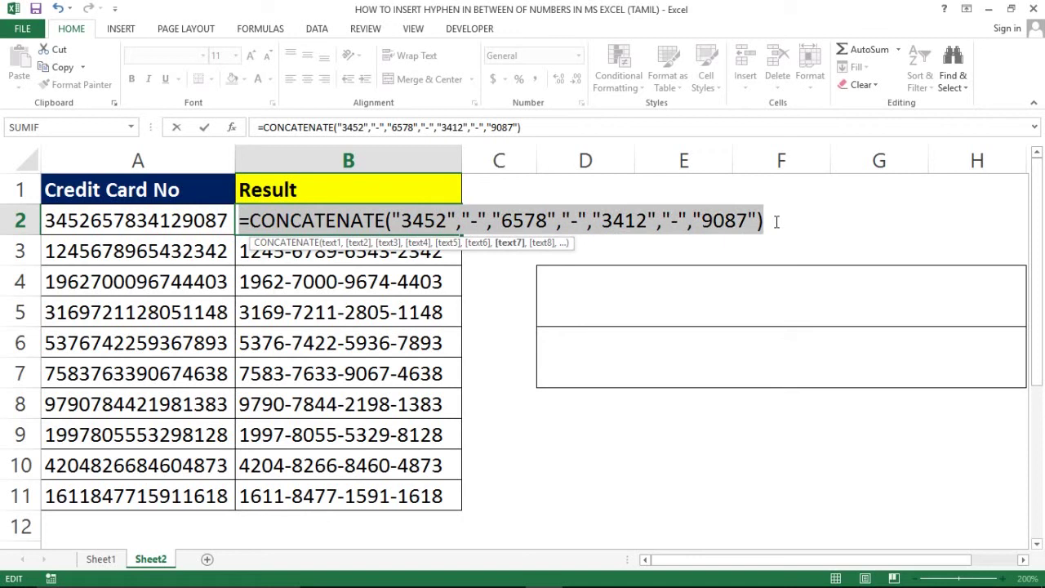
pyautogui.hotkey('ctrl', 'c')
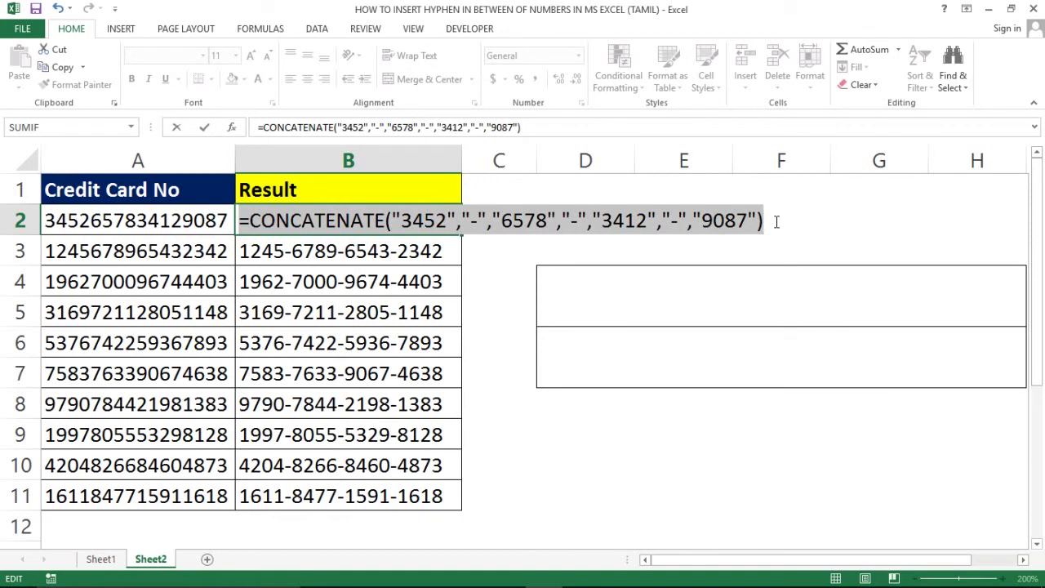
pyautogui.press('Escape')
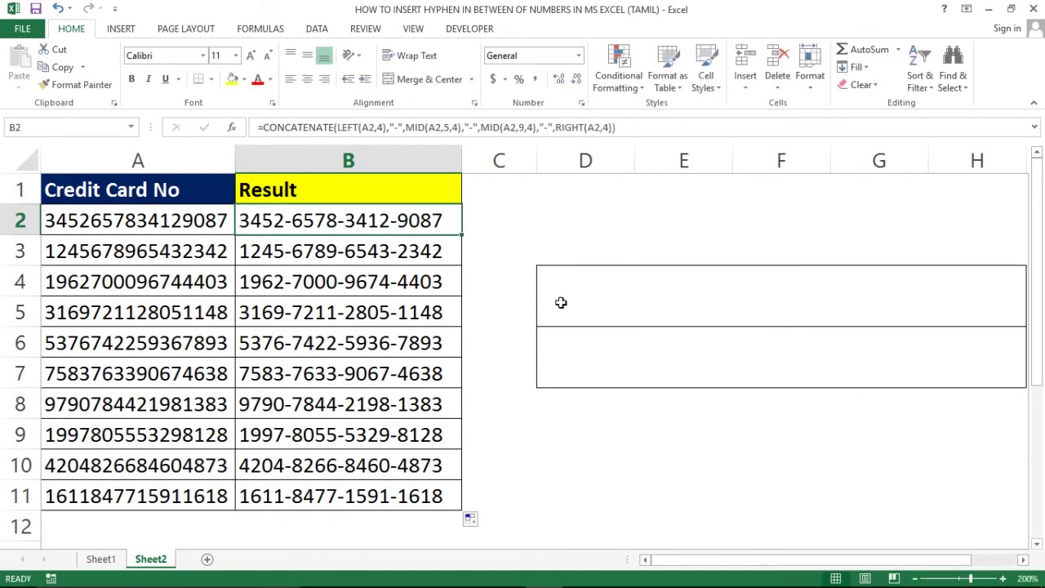
# Enter =FORMULATEXT(B2) in the merged box at D4.
pyautogui.click(560, 303)
pyautogui.write('=FOR')
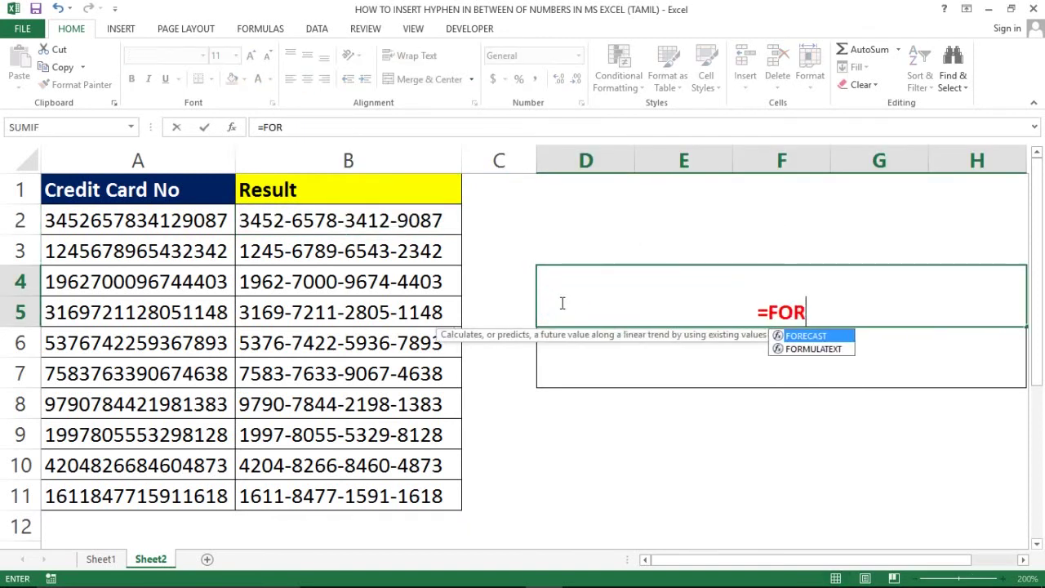
pyautogui.write('M')
pyautogui.press('Tab')
pyautogui.press('Left')
pyautogui.press('Left')
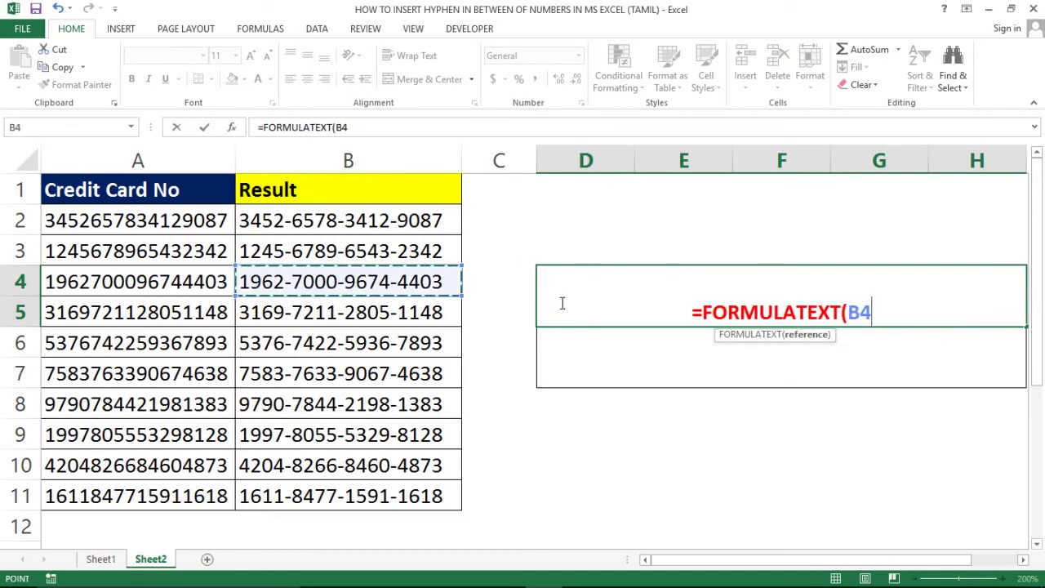
pyautogui.press('Up')
pyautogui.press('Up')
pyautogui.press('Up')
pyautogui.press('Down')
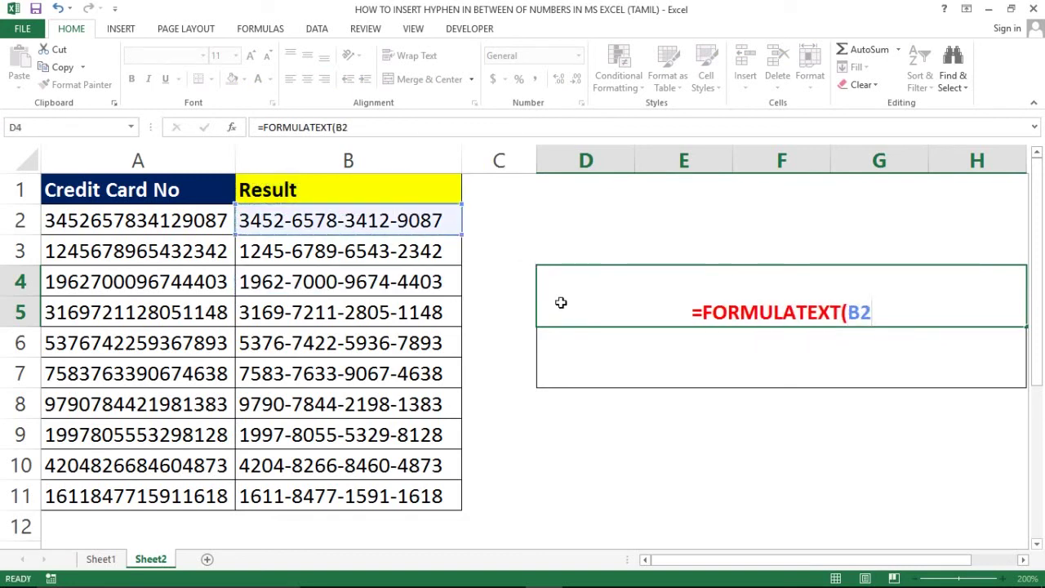
pyautogui.hotkey('ctrl', 'Return')
# Replace the D4 formula with its text as a fixed value via Paste Special Values.
pyautogui.hotkey('ctrl', 'c')
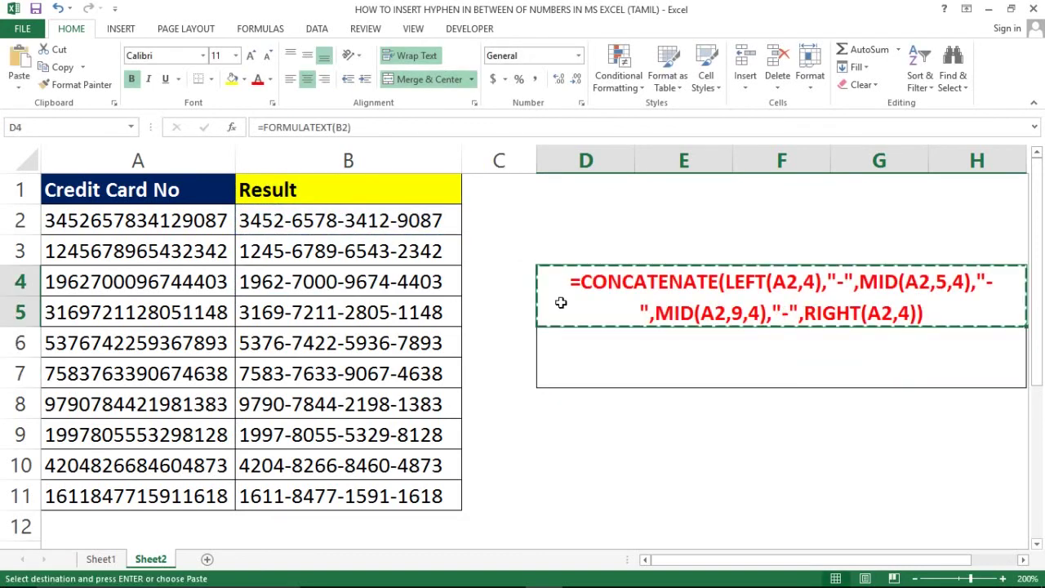
pyautogui.hotkey('ctrl', 'alt', 'v')
pyautogui.press('v')
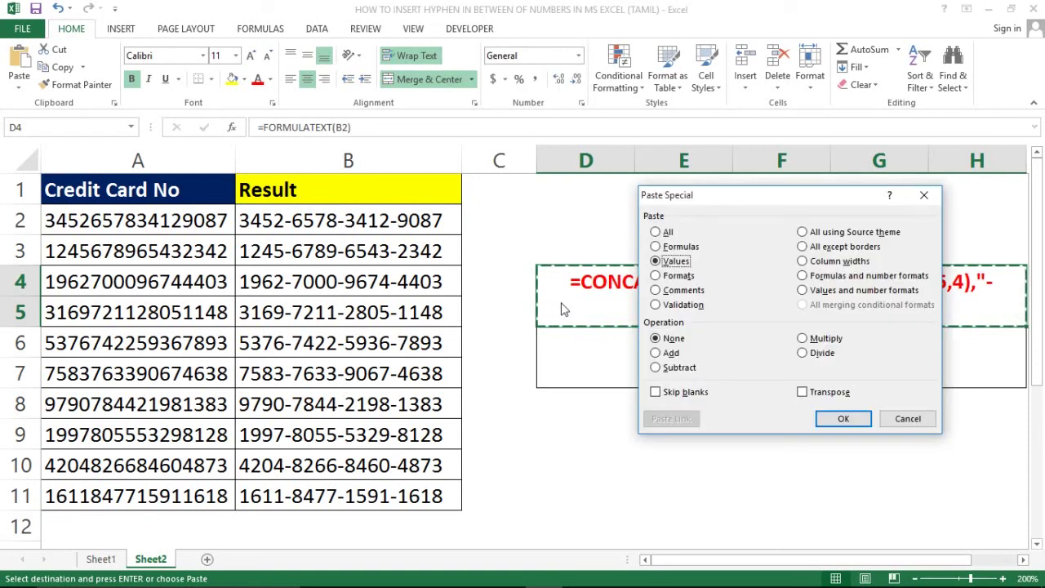
pyautogui.press('Return')
# Delete the results in B2:B11.
pyautogui.hotkey('ctrl', 'Left')
pyautogui.hotkey('ctrl', 'Up')
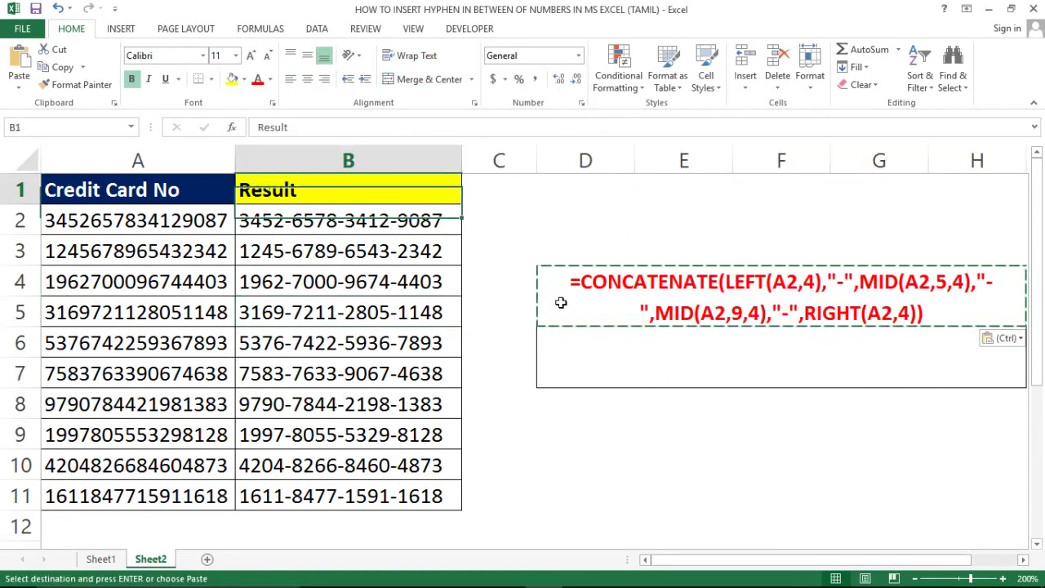
pyautogui.press('Down')
pyautogui.hotkey('shift', 'Down')
pyautogui.hotkey('shift', 'Down')
pyautogui.hotkey('ctrl', 'shift', 'Down')
pyautogui.press('Delete')
# In B2, enter =LEFT(A2,4)&"-"&MID(A2,5,4)&"-"&MID(A2,9,4)&"-"&RIGHT(A2,4).
pyautogui.press('Up')
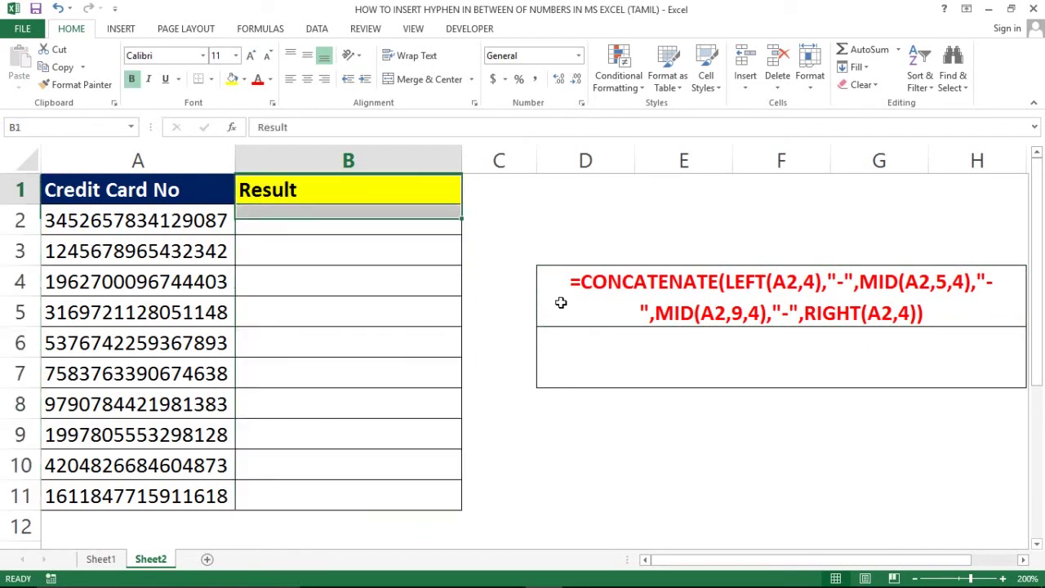
pyautogui.press('Down')
pyautogui.press('Left')
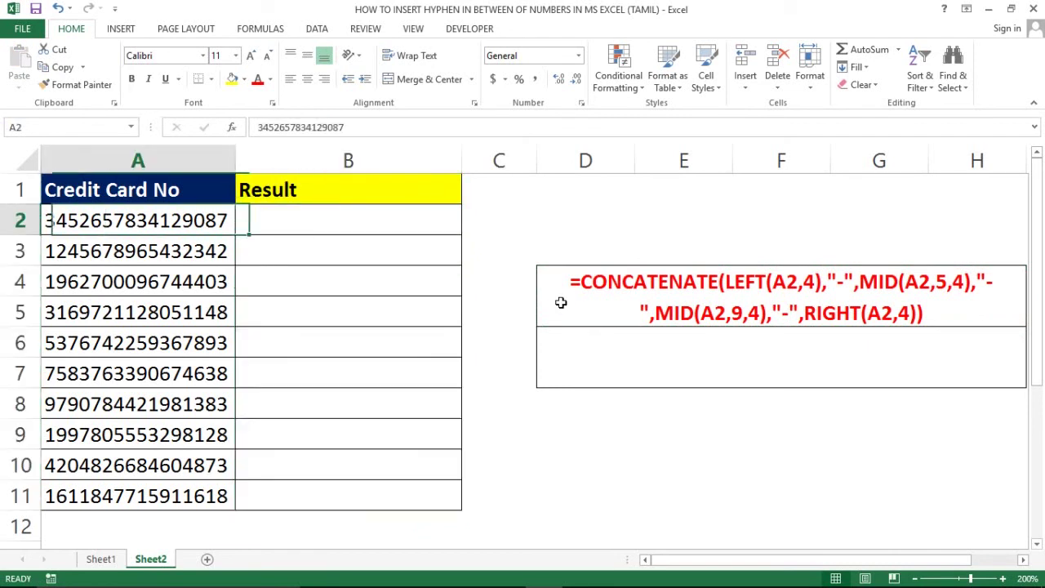
pyautogui.press('Right')
pyautogui.write('=LEF')
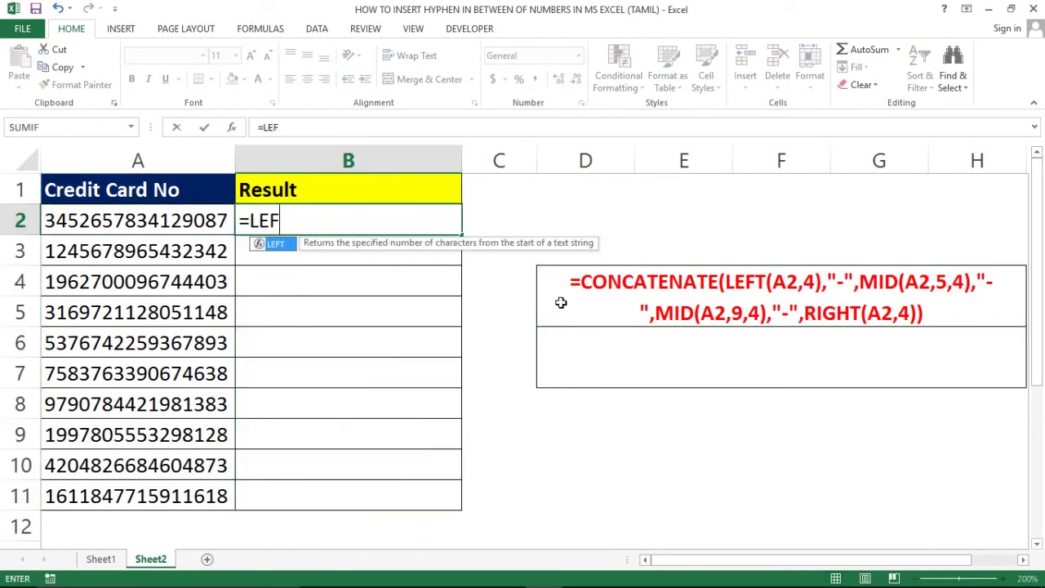
pyautogui.write('T(')
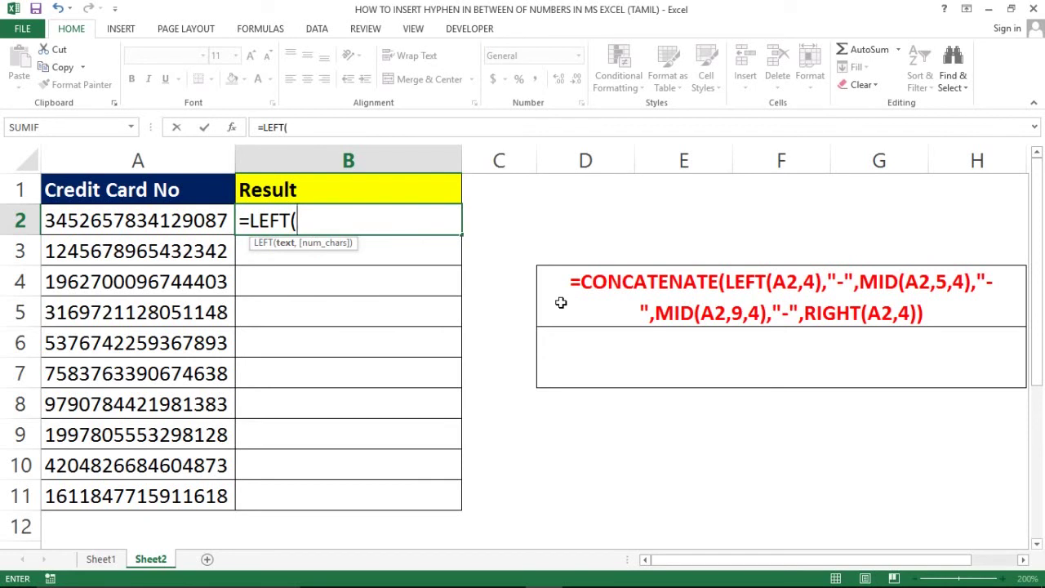
pyautogui.press('Left')
pyautogui.write(',')
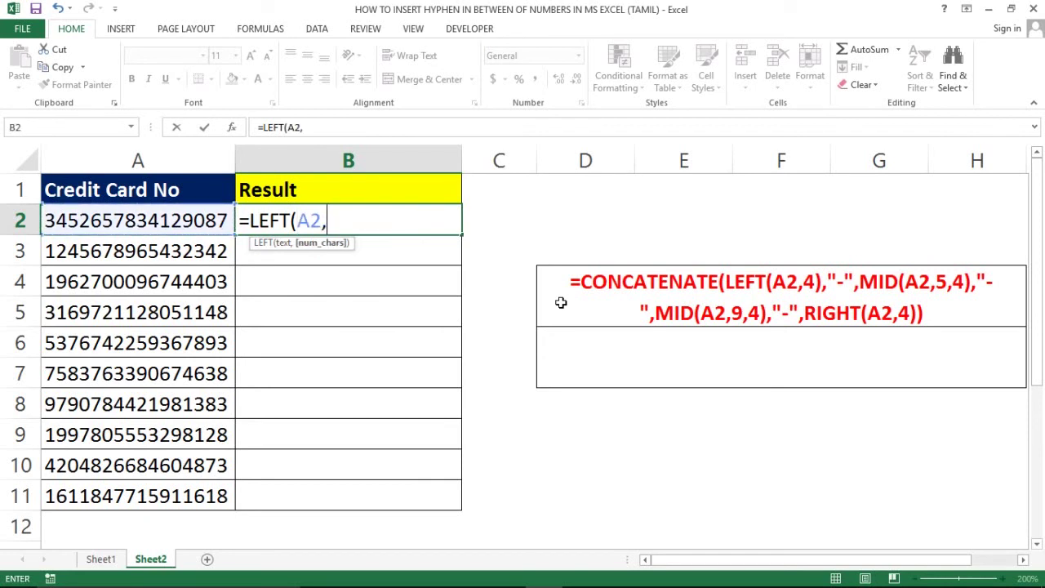
pyautogui.write('4')
pyautogui.write(')&')
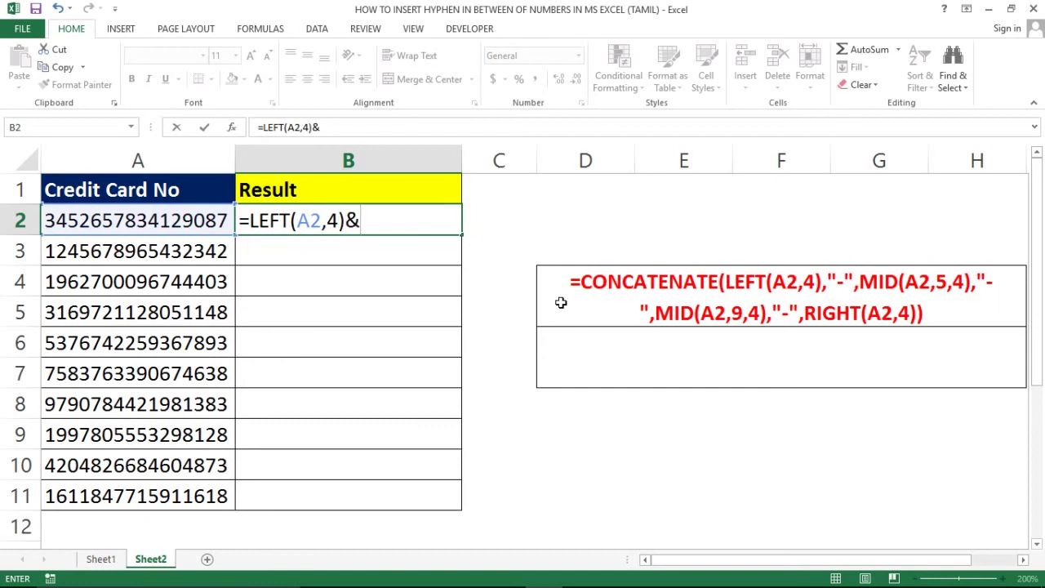
pyautogui.write('"')
pyautogui.write('-"')
pyautogui.write('&')
pyautogui.write('MID(')
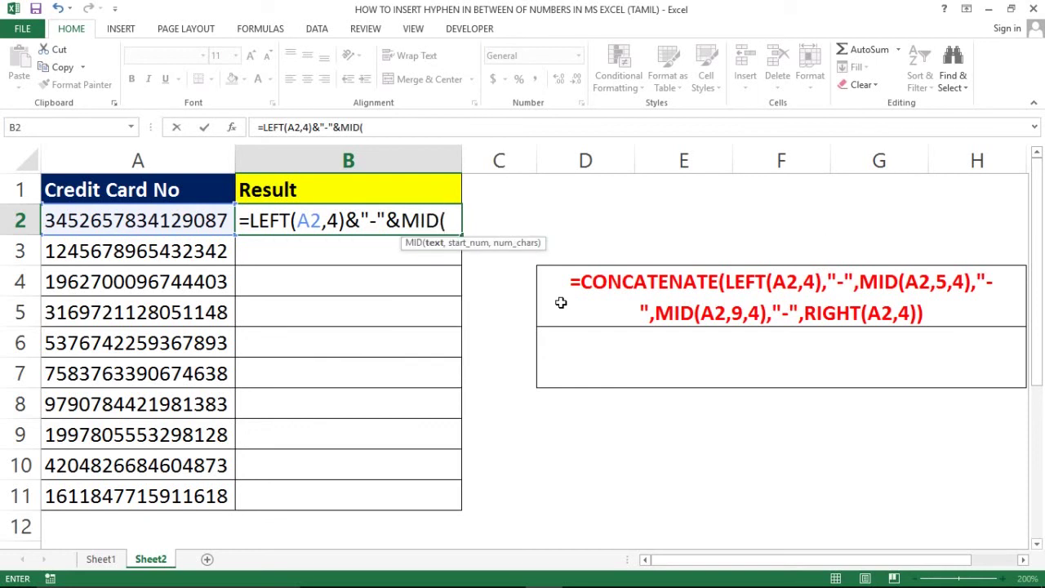
pyautogui.press('Left')
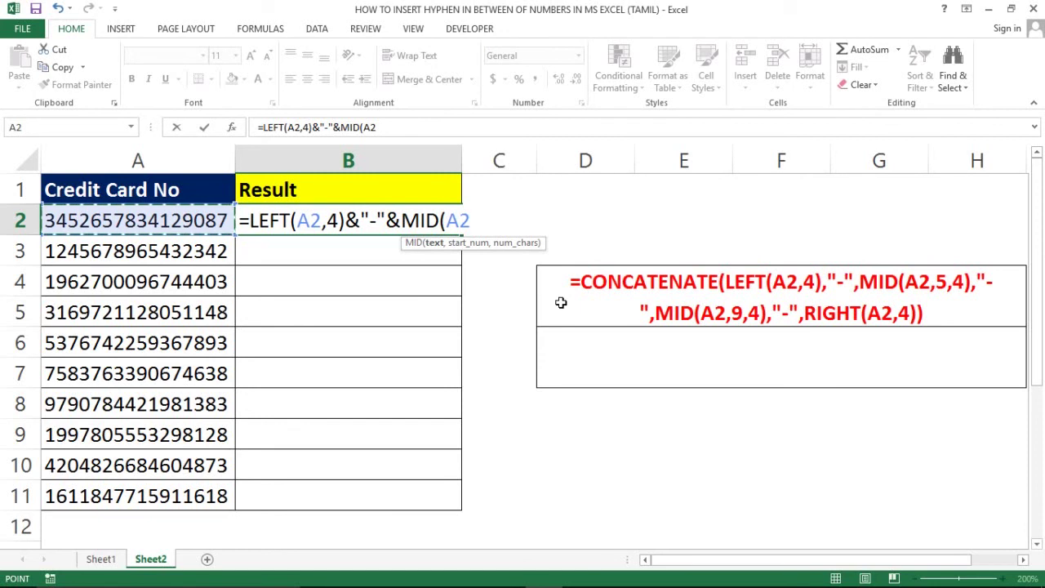
pyautogui.write(',')
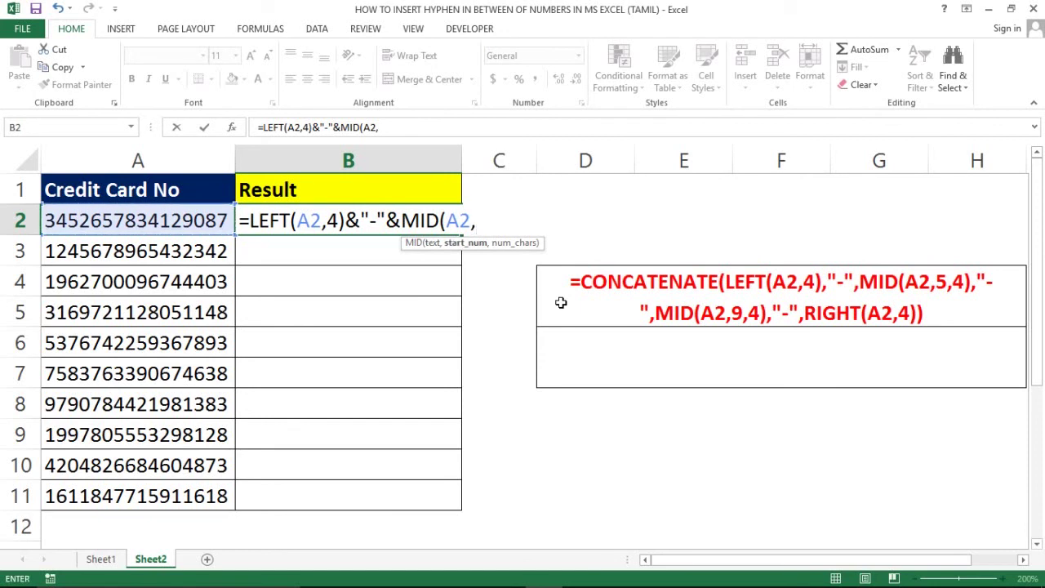
pyautogui.write('5')
pyautogui.write(',')
pyautogui.write('4')
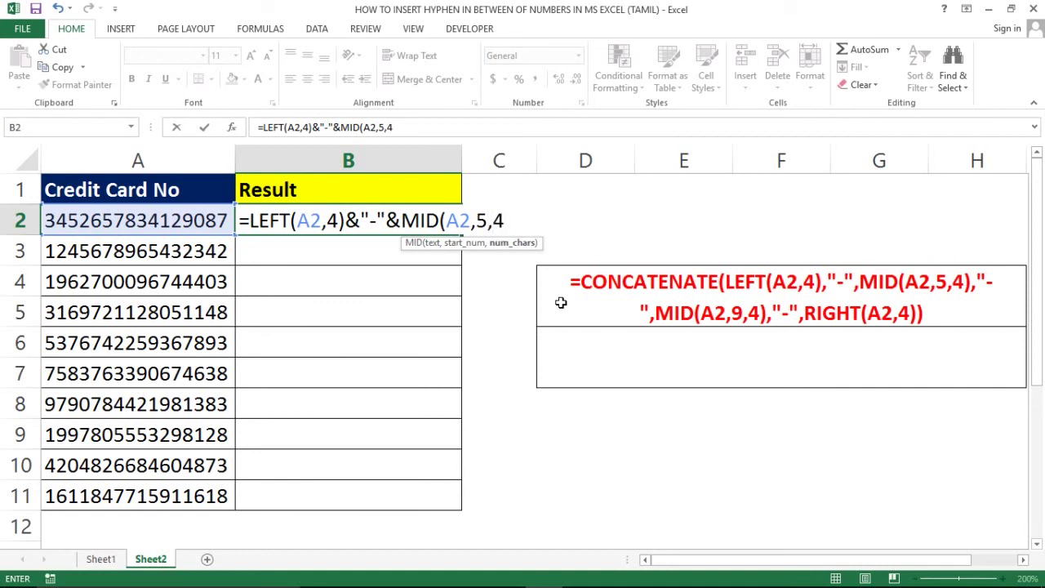
pyautogui.write(')')
pyautogui.write('&')
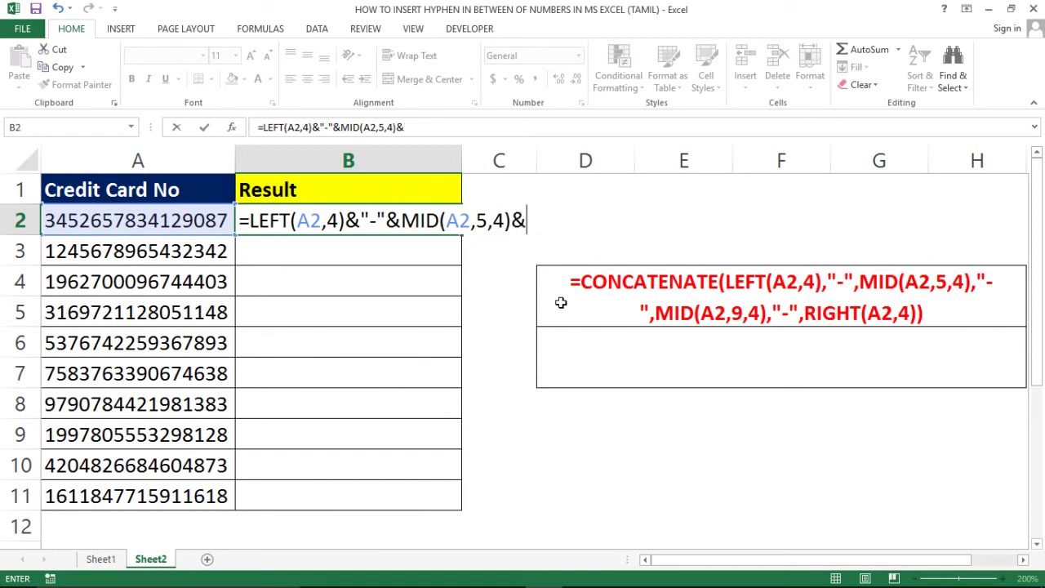
pyautogui.write('"-')
pyautogui.write('"')
pyautogui.write('&')
pyautogui.write('MID(')
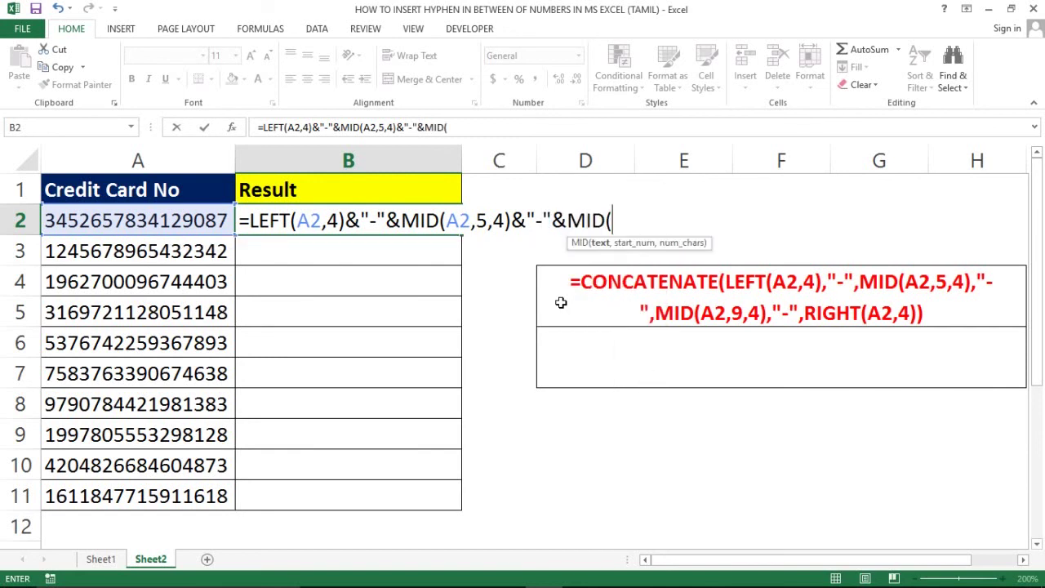
pyautogui.press('Left')
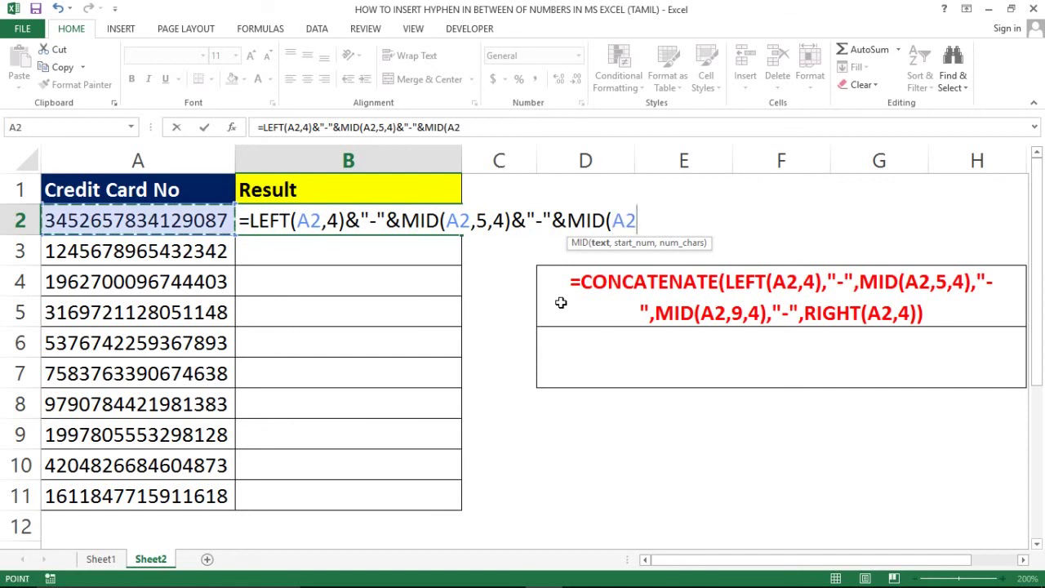
pyautogui.write(',')
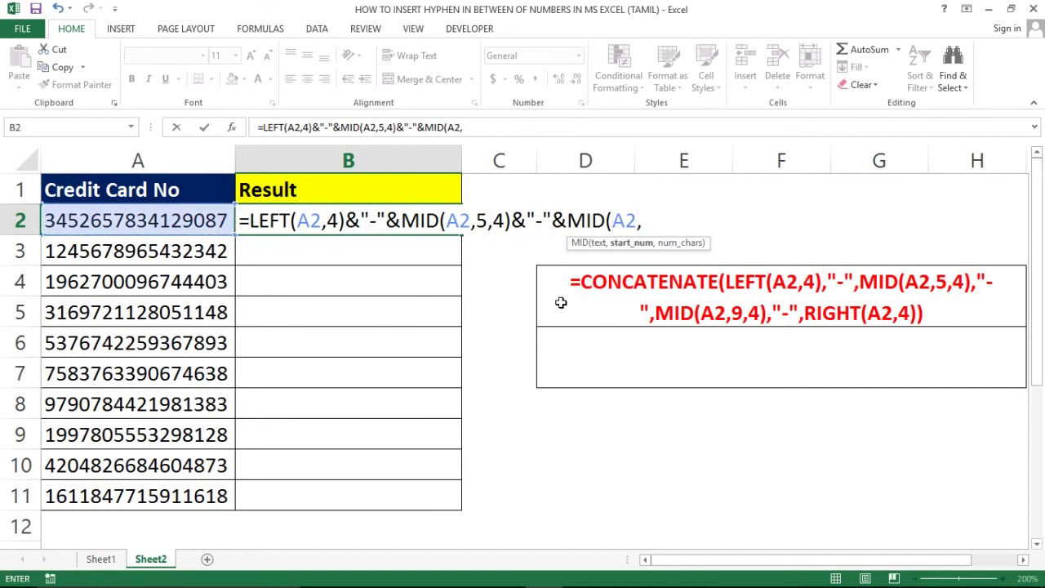
pyautogui.write('9')
pyautogui.write(',')
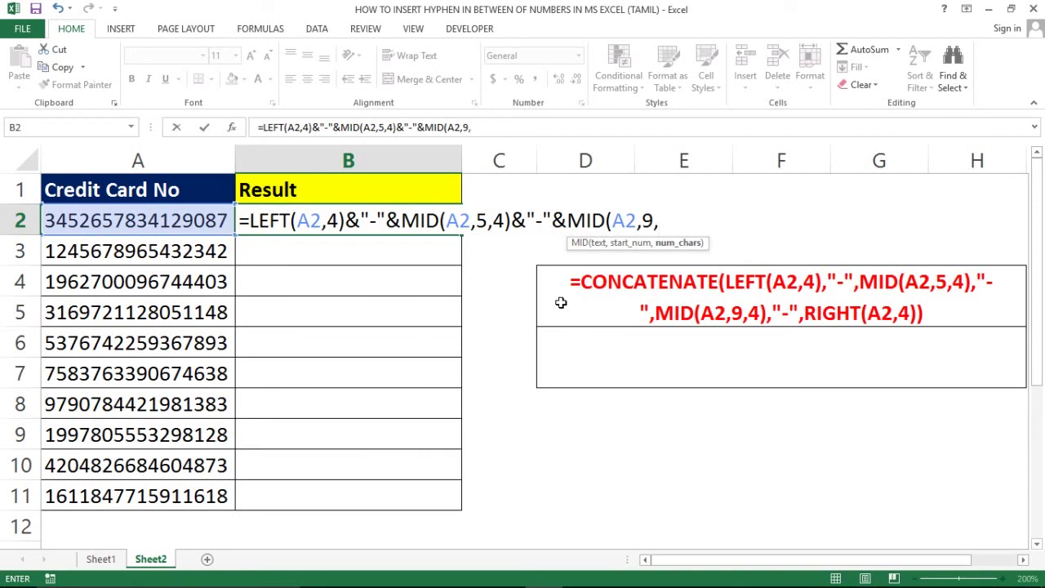
pyautogui.write('4')
pyautogui.write(')')
pyautogui.write('&')
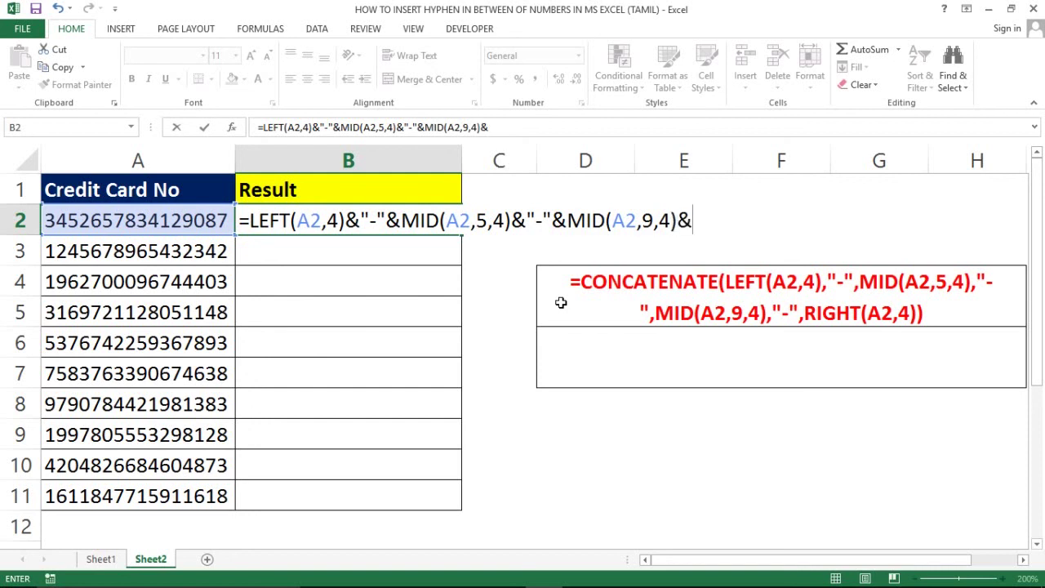
pyautogui.write('"')
pyautogui.write('-"')
pyautogui.write('&')
pyautogui.write('R')
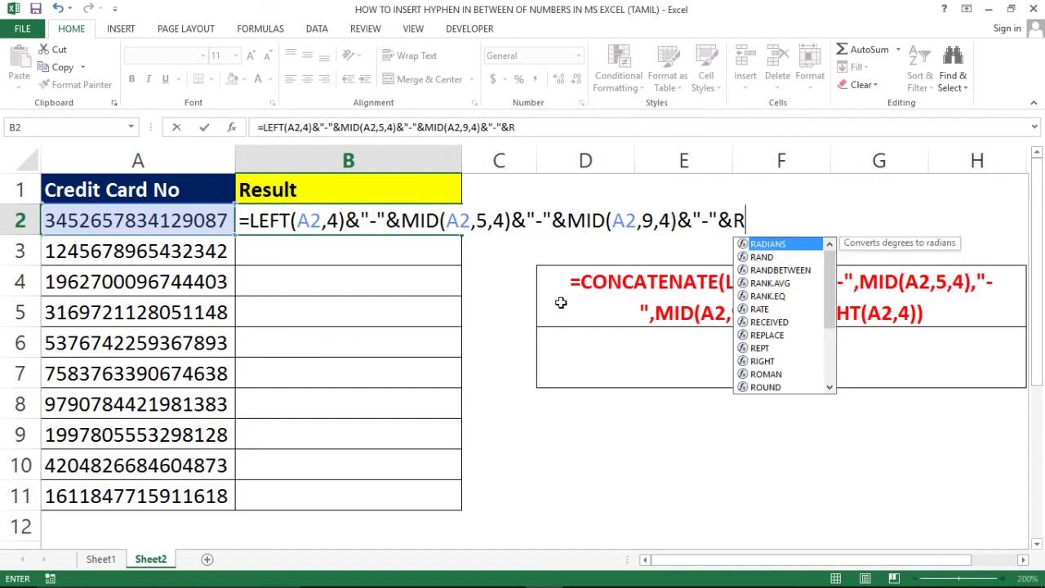
pyautogui.write('IGHT(')
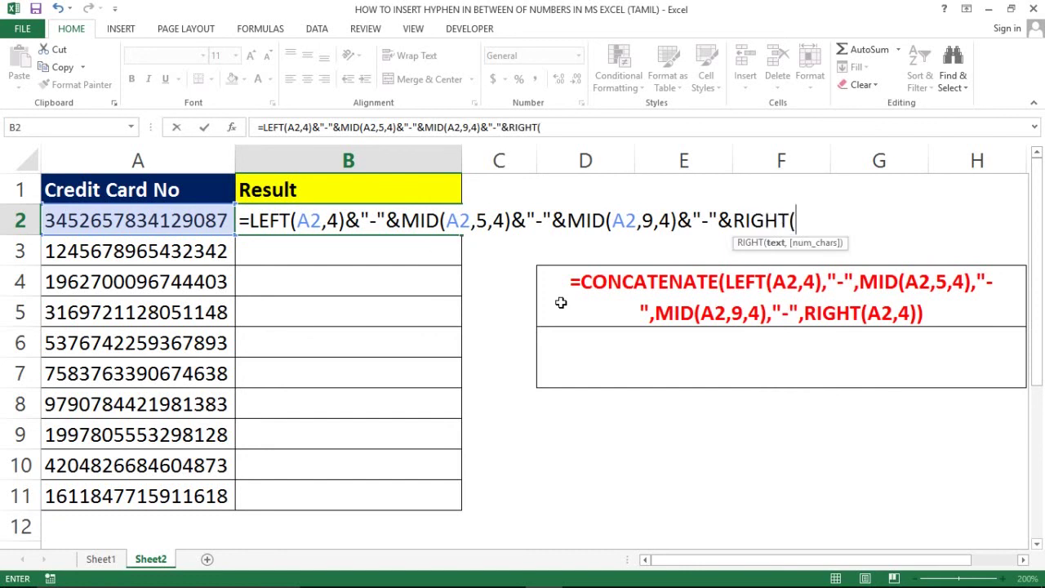
pyautogui.press('Left')
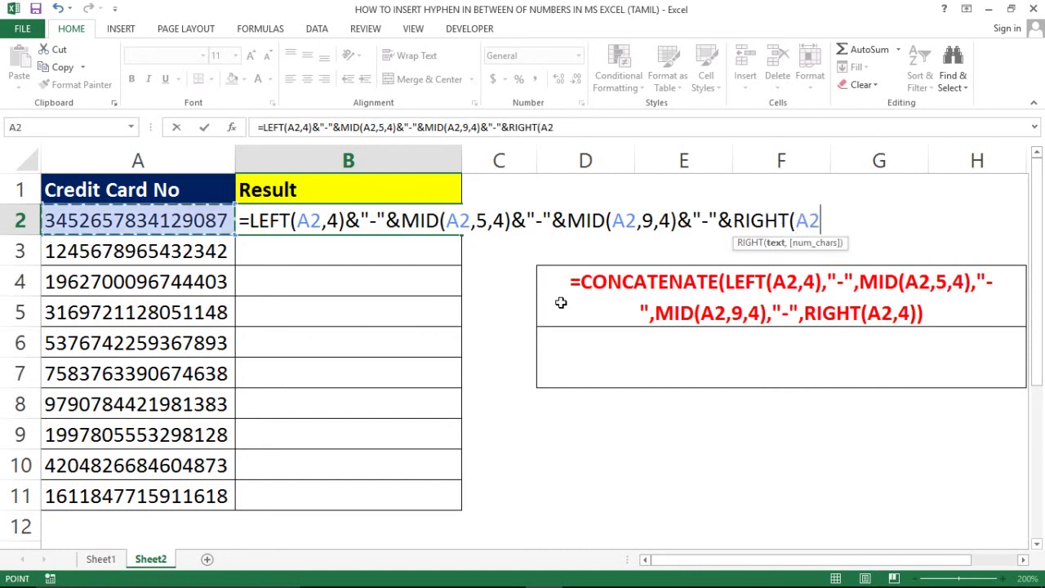
pyautogui.write(',')
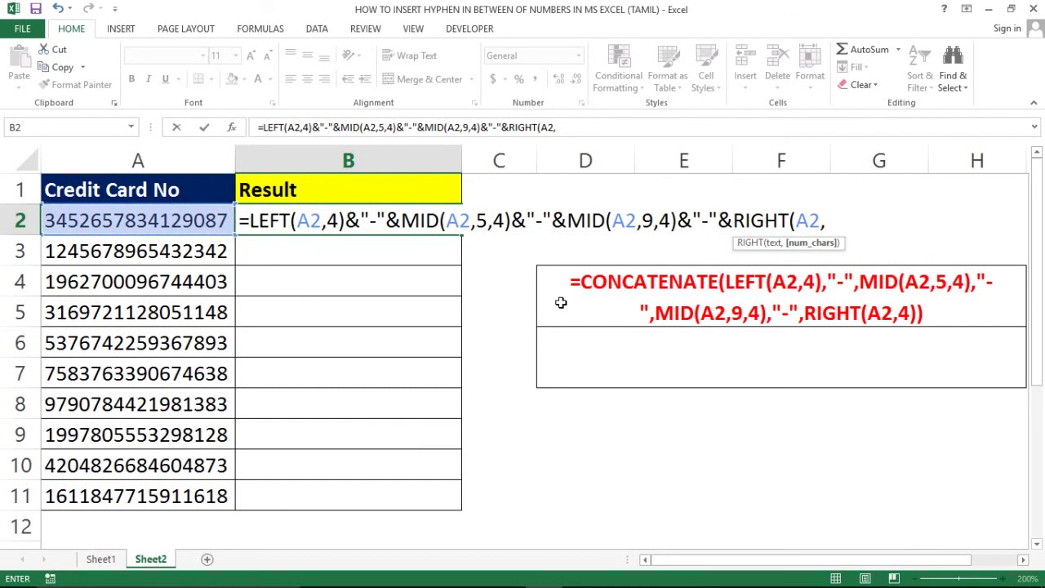
pyautogui.write('4)')
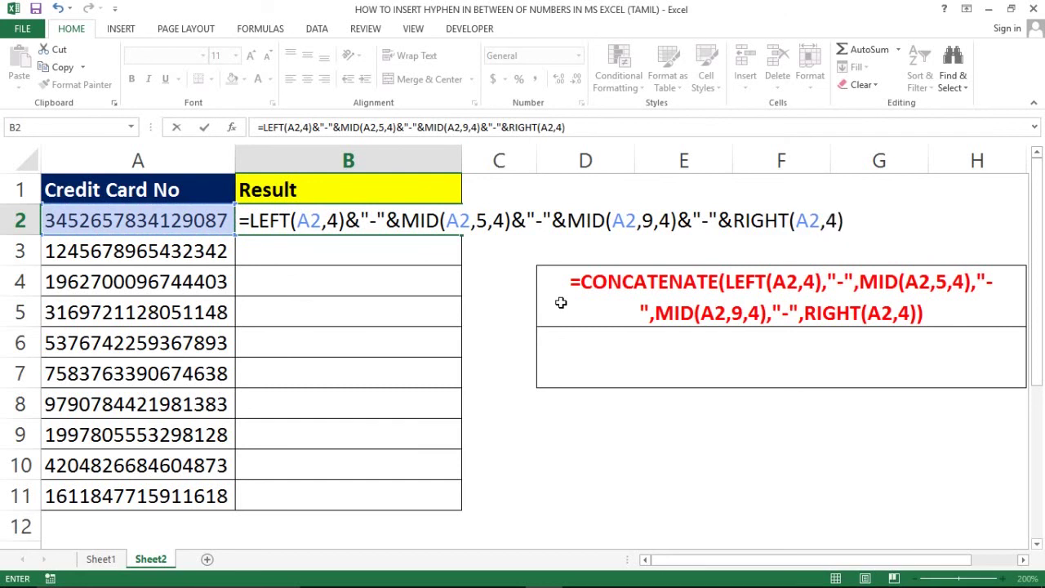
pyautogui.press('Return')
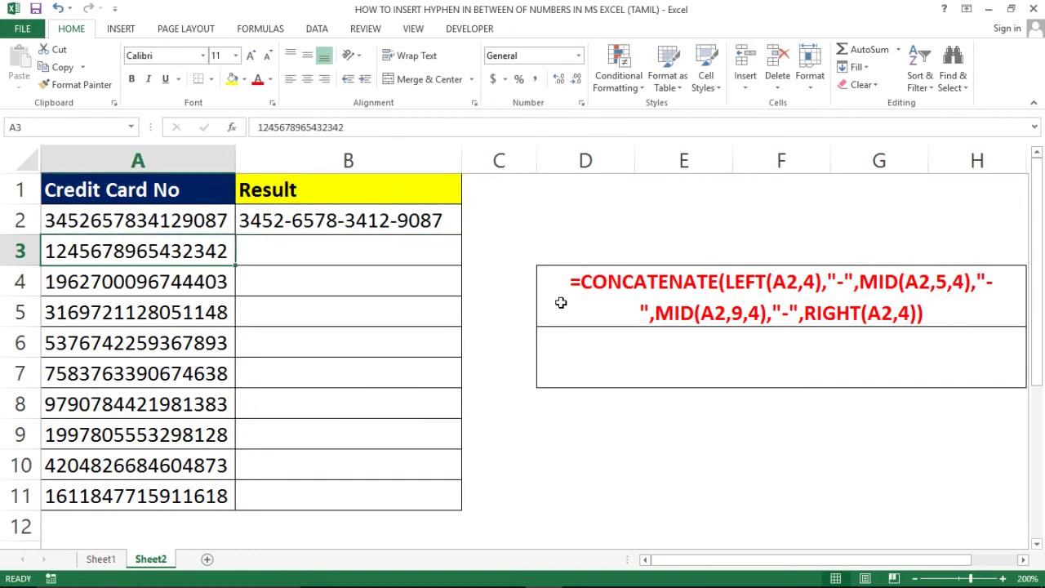
# Fill the B2 formula down through B11 with Ctrl+D and check the results.
pyautogui.press('Down')
pyautogui.press('Down')
pyautogui.press('Down')
pyautogui.hotkey('ctrl', 'shift', 'Up')
pyautogui.hotkey('ctrl', 'd')
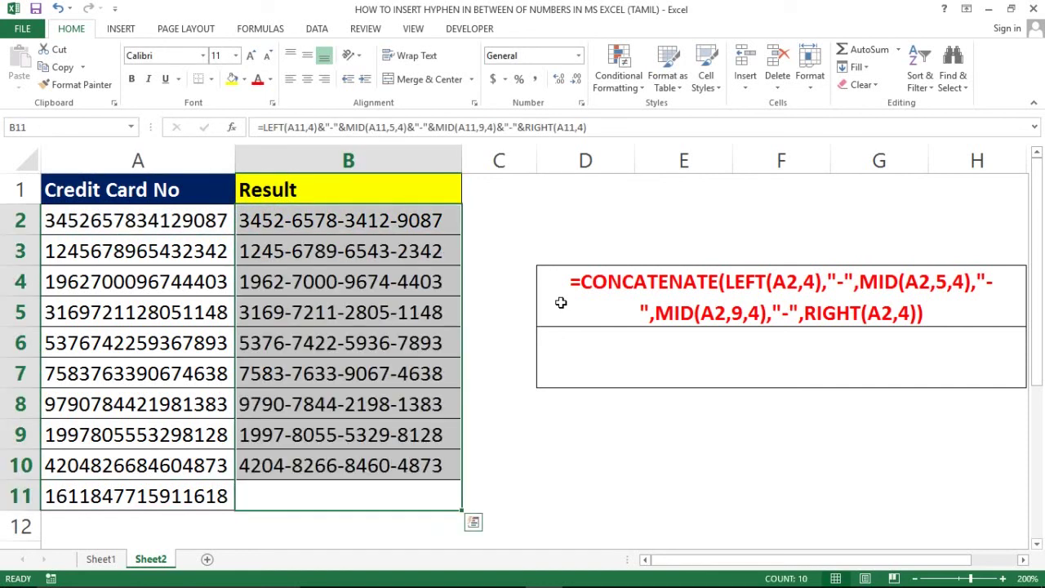
pyautogui.press('Down')
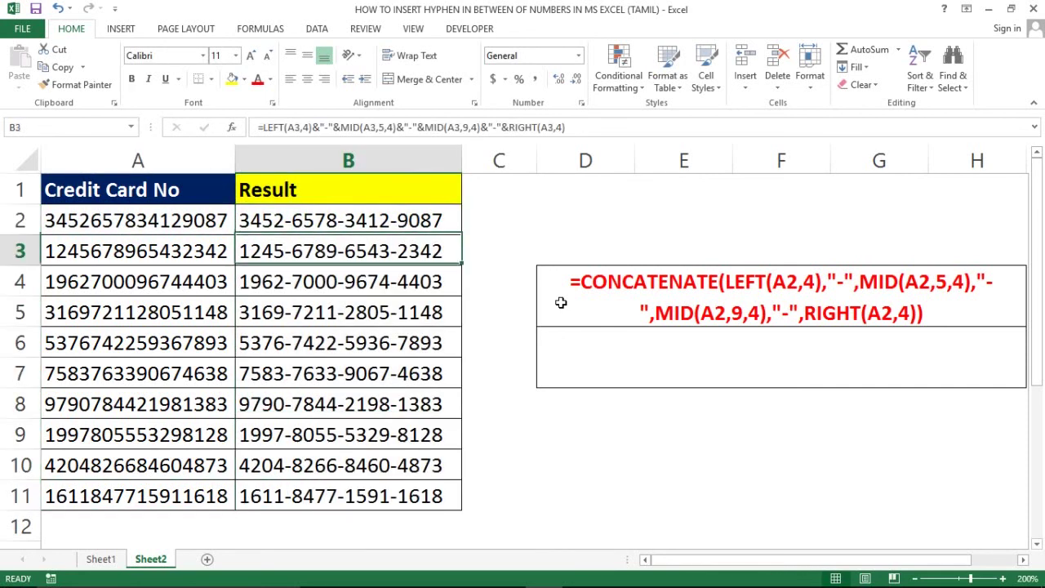
pyautogui.press('Up')
pyautogui.press('Up')
pyautogui.press('Down')
pyautogui.press('Down')
pyautogui.press('Up')
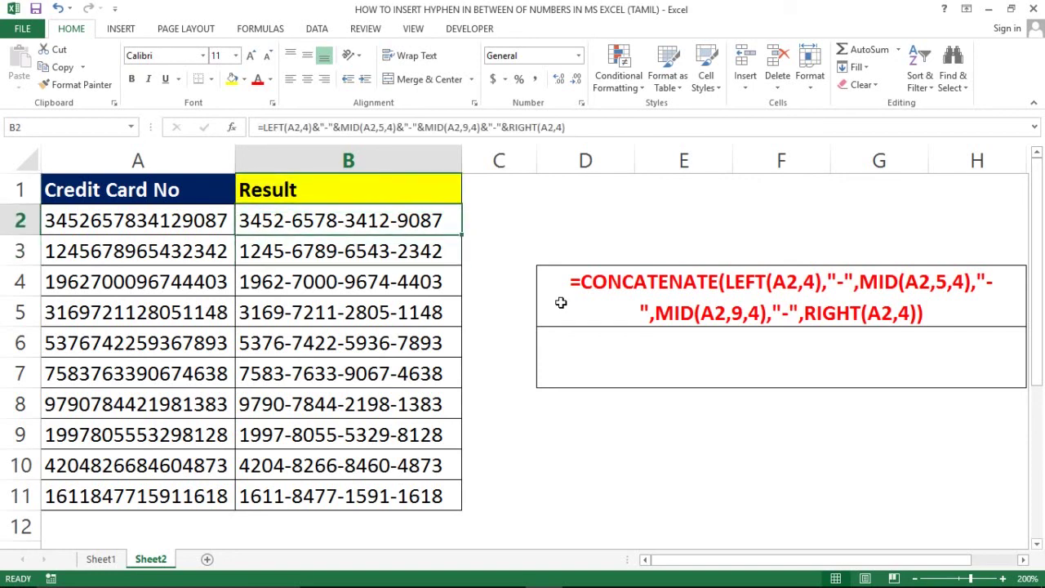
pyautogui.press('Up')
pyautogui.press('Down')
pyautogui.press('Down')
pyautogui.press('Down')
pyautogui.press('Down')
pyautogui.press('Down')
# Enter =FORMULATEXT(B2) in D6 below the CONCATENATE formula text.
pyautogui.press('Right')
pyautogui.press('Right')
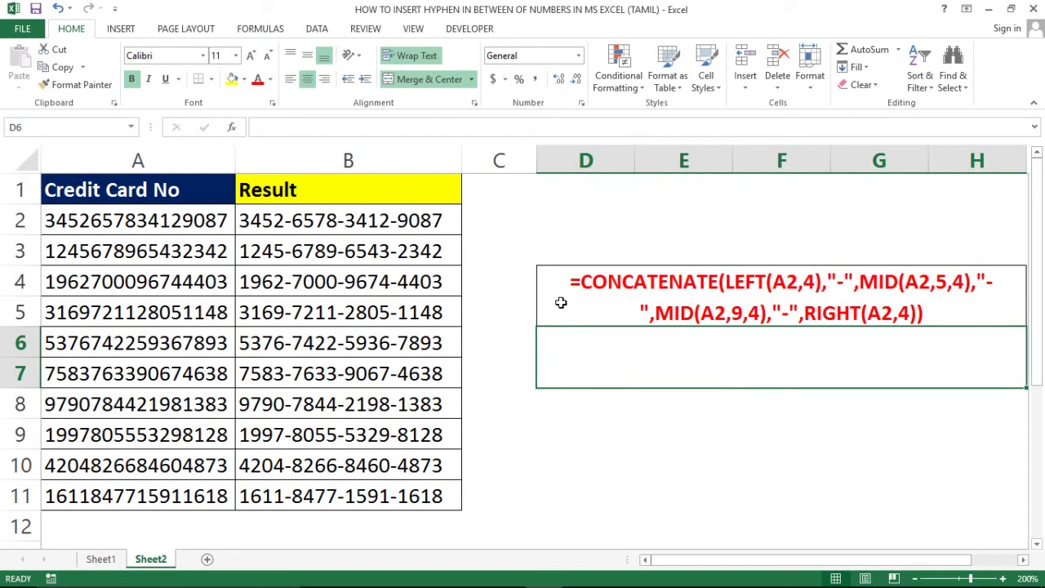
pyautogui.write('=FPORM')
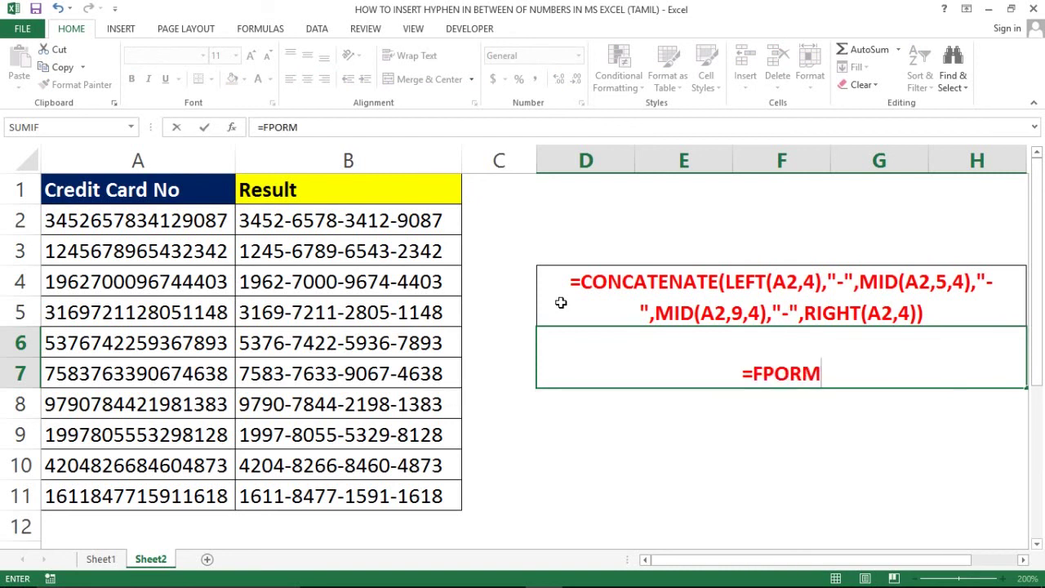
pyautogui.press('BackSpace')
pyautogui.press('BackSpace')
pyautogui.press('BackSpace')
pyautogui.write('ORM')
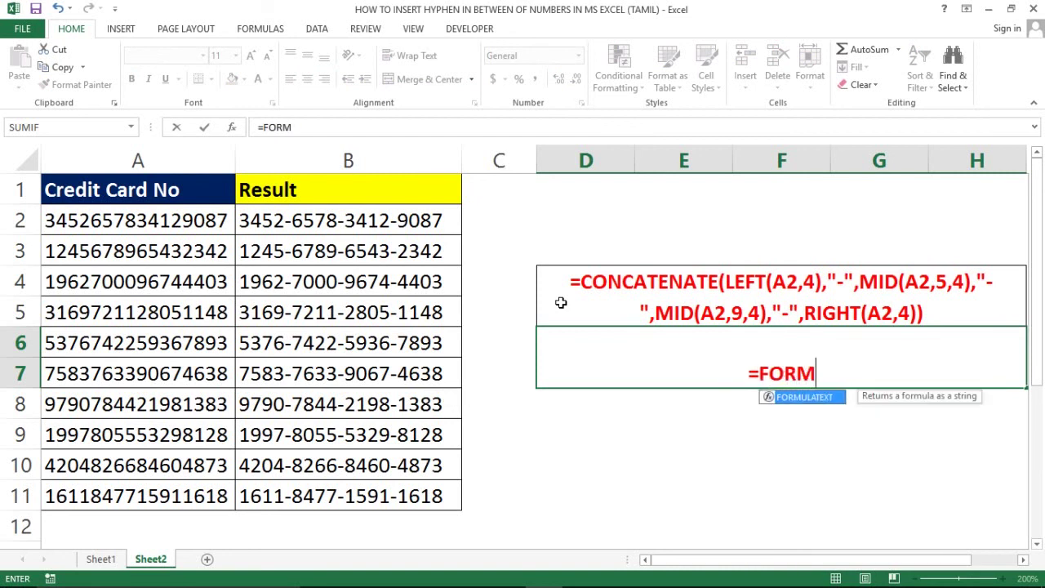
pyautogui.press('Tab')
pyautogui.press('Left')
pyautogui.press('Left')
pyautogui.press('Up')
pyautogui.press('Up')
pyautogui.press('Up')
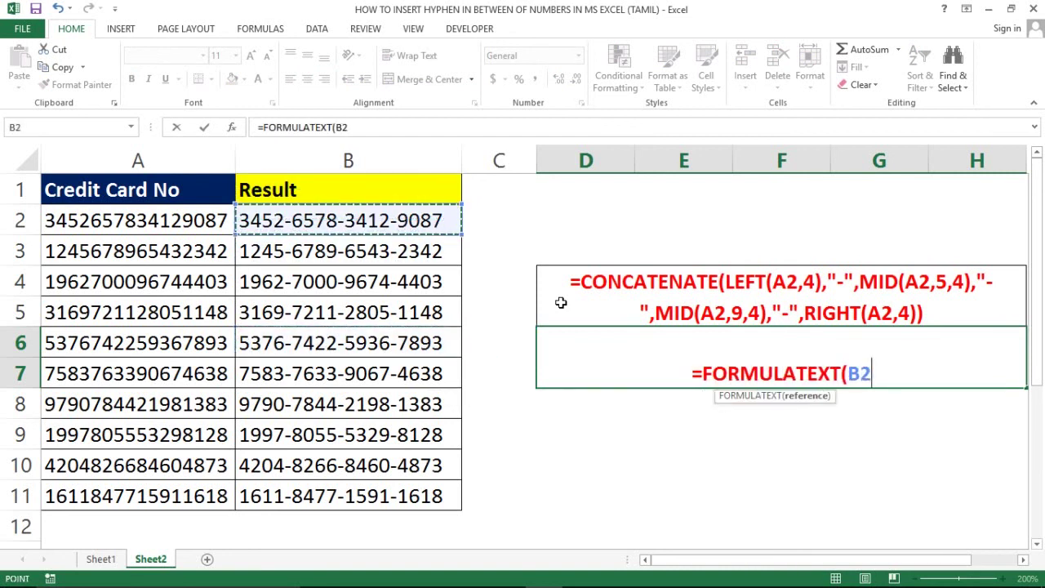
pyautogui.press('Return')
# Copy the D4:H7 box and paste it back as values only.
pyautogui.click(561, 303)
pyautogui.hotkey('shift', 'Down')
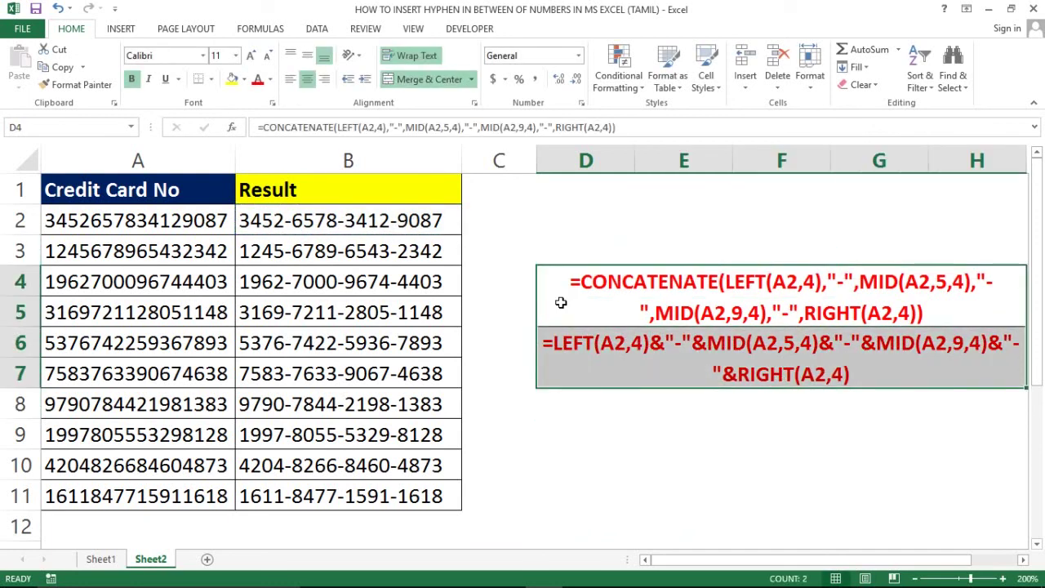
pyautogui.hotkey('ctrl', 'c')
pyautogui.hotkey('alt', 'e')
pyautogui.press('s')
pyautogui.press('v')
pyautogui.press('Return')
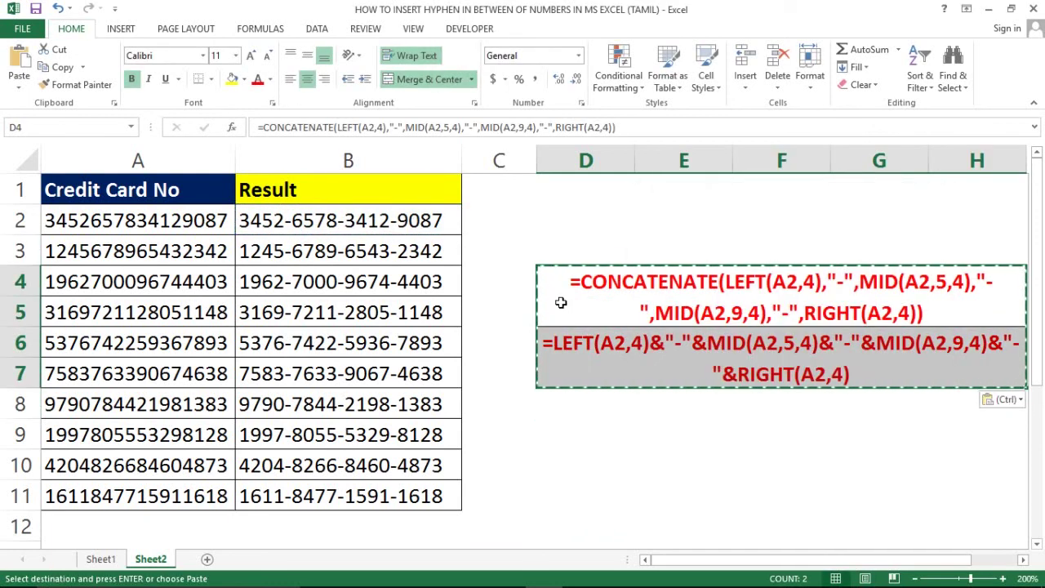
pyautogui.press('Left')
pyautogui.press('Left')
pyautogui.press('Left')
pyautogui.press('Up')
pyautogui.press('Up')
pyautogui.press('Escape')
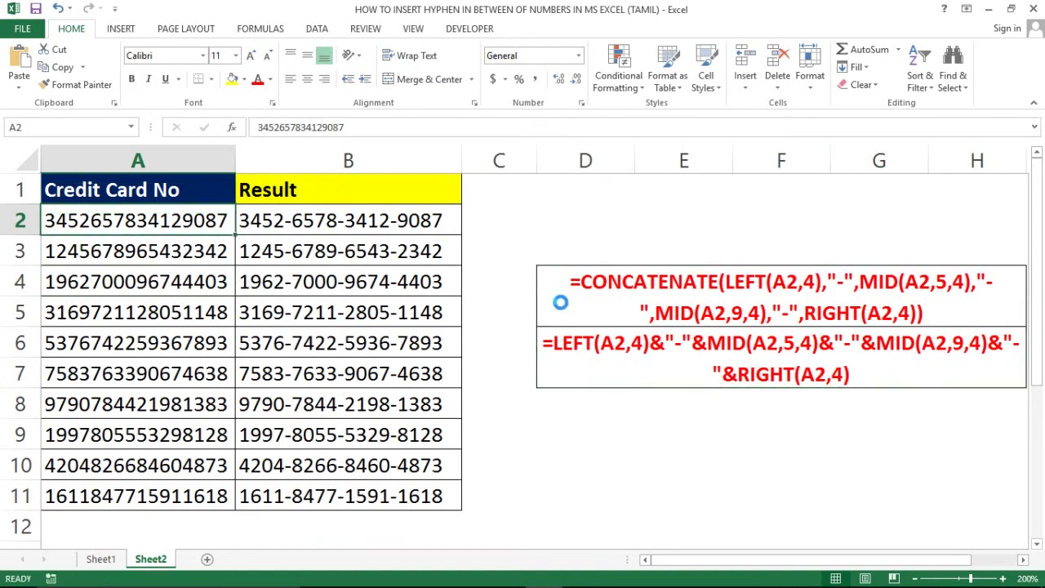
pyautogui.click(243, 464)
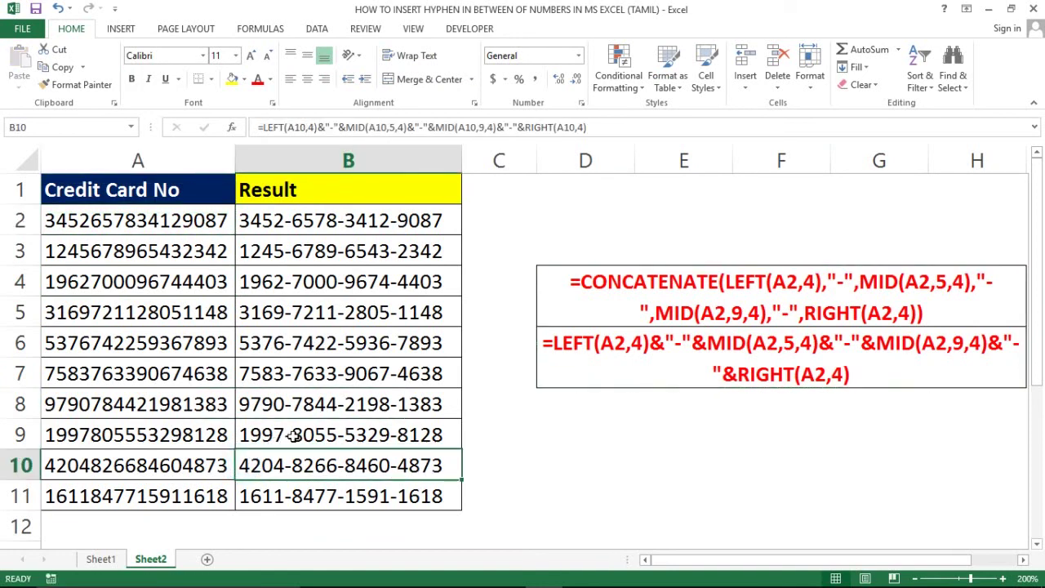
pyautogui.click(143, 317)
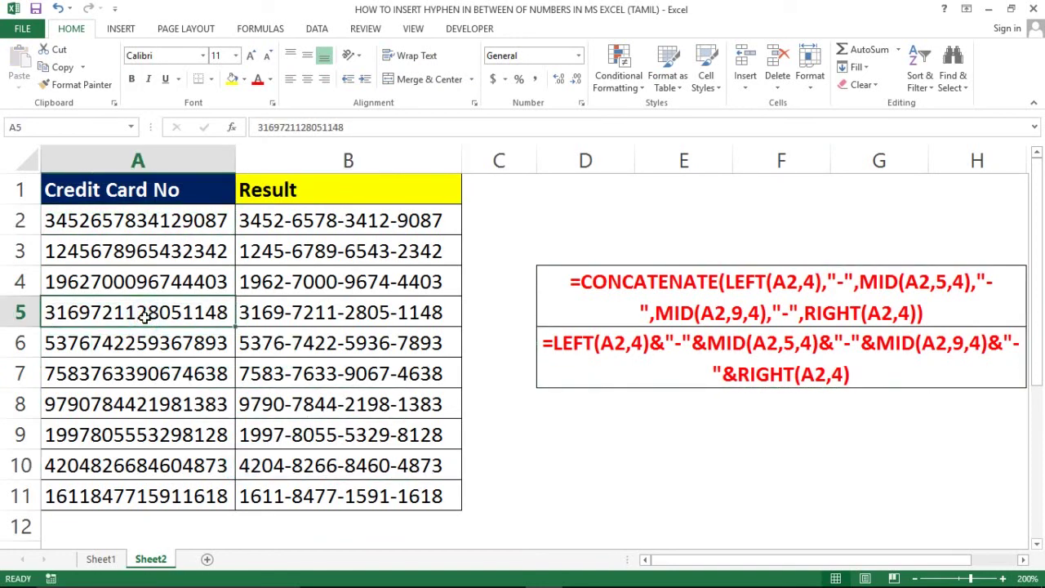